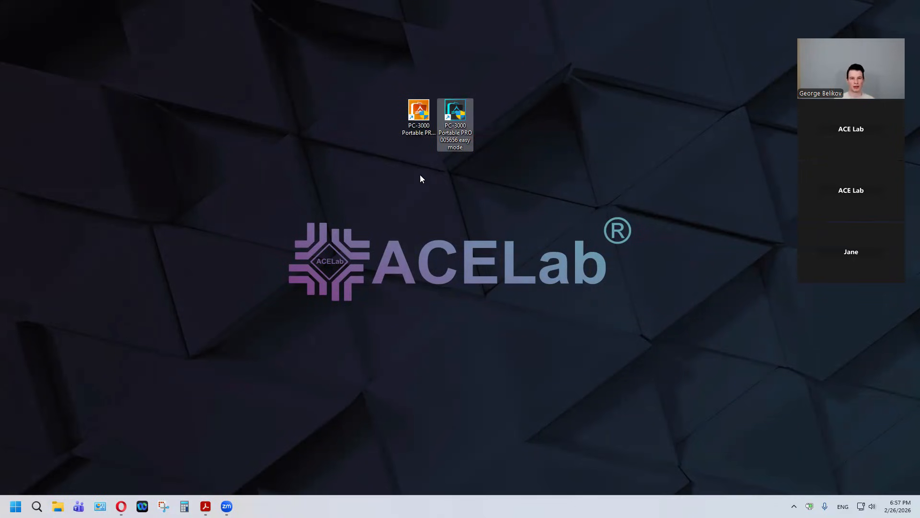
Step: Launch the standard PC-3000 Portable PRO application, not its easy mode version, and start it with only Port0 enabled
{"action": "left_click", "coordinate": [412, 116]}
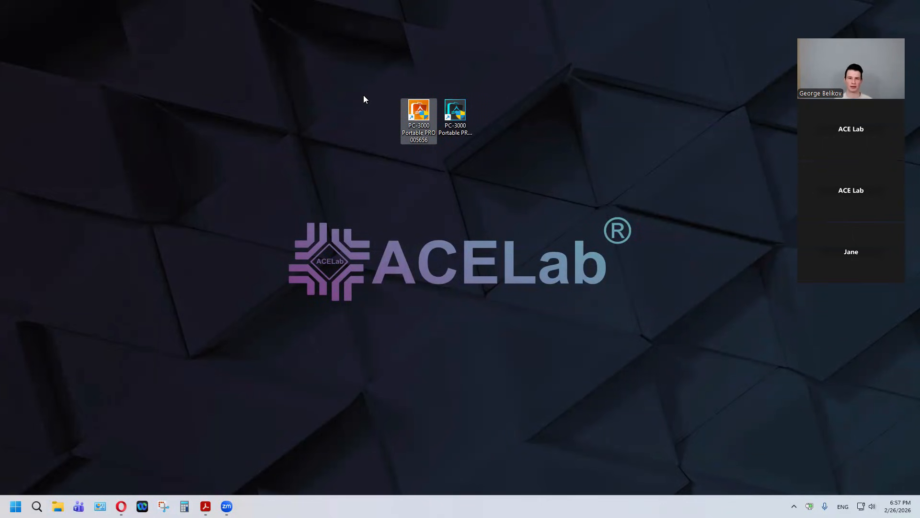
{"action": "double_click", "coordinate": [419, 114]}
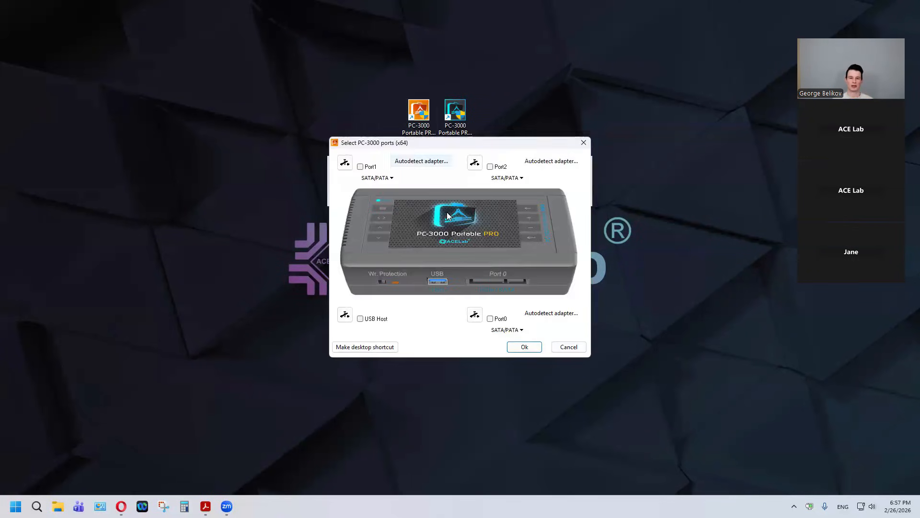
{"action": "left_click", "coordinate": [500, 319]}
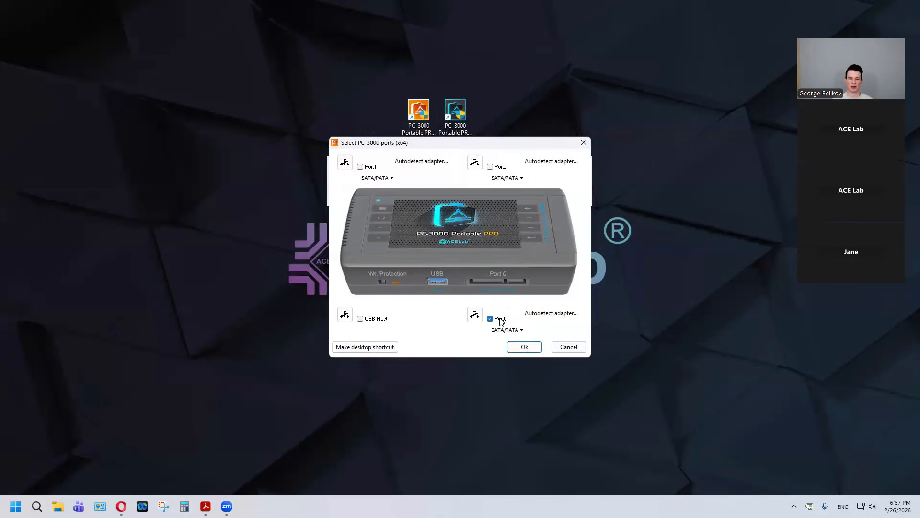
{"action": "left_click", "coordinate": [510, 349]}
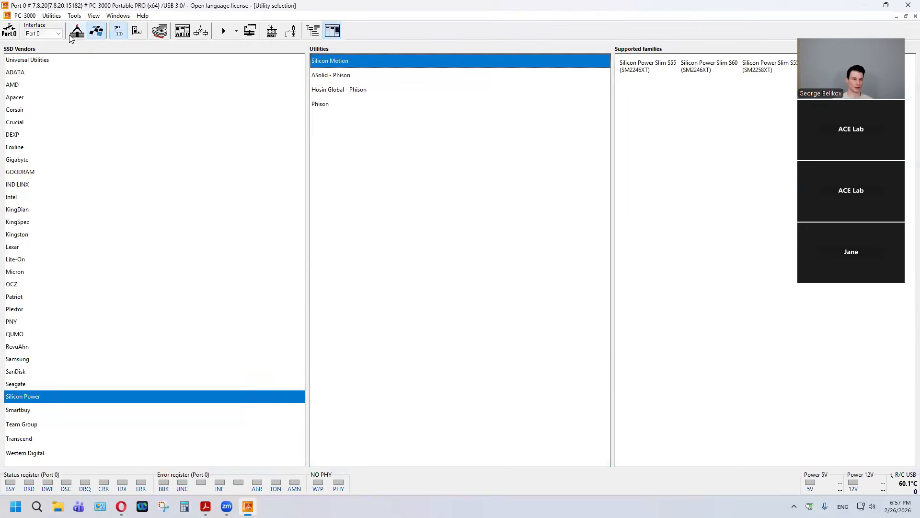
Step: Power on the drive on Port 0 and open the Universal PC-3000 SSD Utility (SATA) from the universal SSD utilities
{"action": "left_click", "coordinate": [75, 62]}
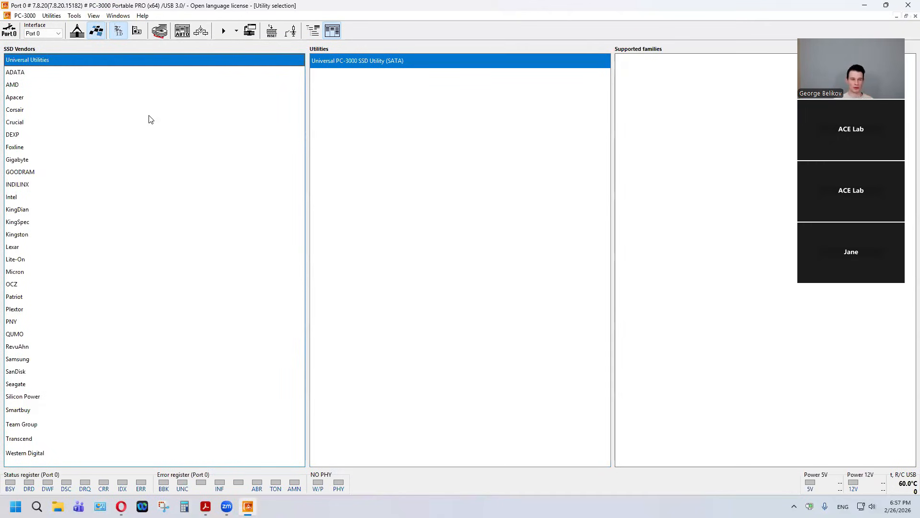
{"action": "left_click", "coordinate": [536, 132]}
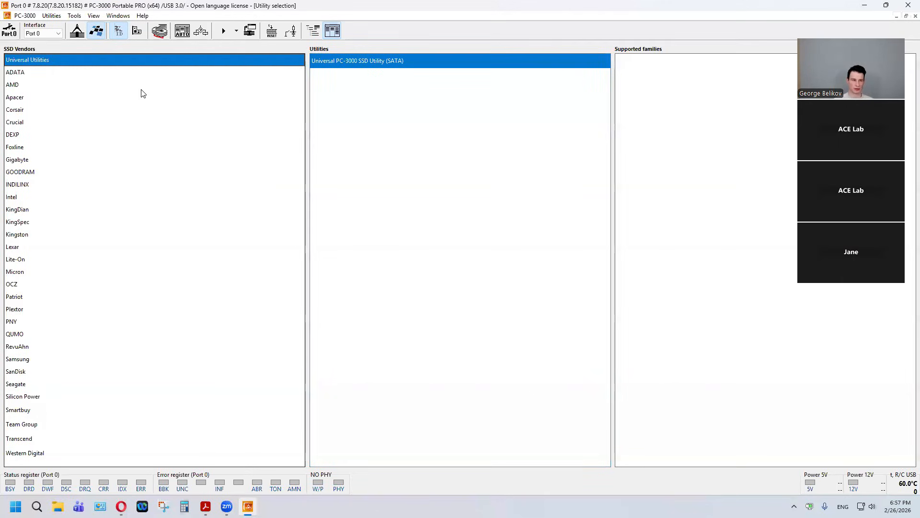
{"action": "left_click", "coordinate": [9, 33]}
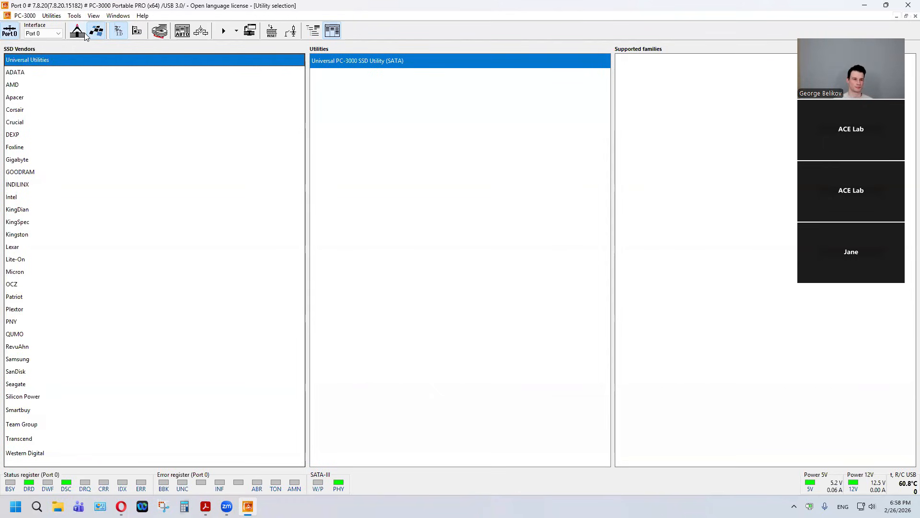
{"action": "left_click", "coordinate": [352, 66]}
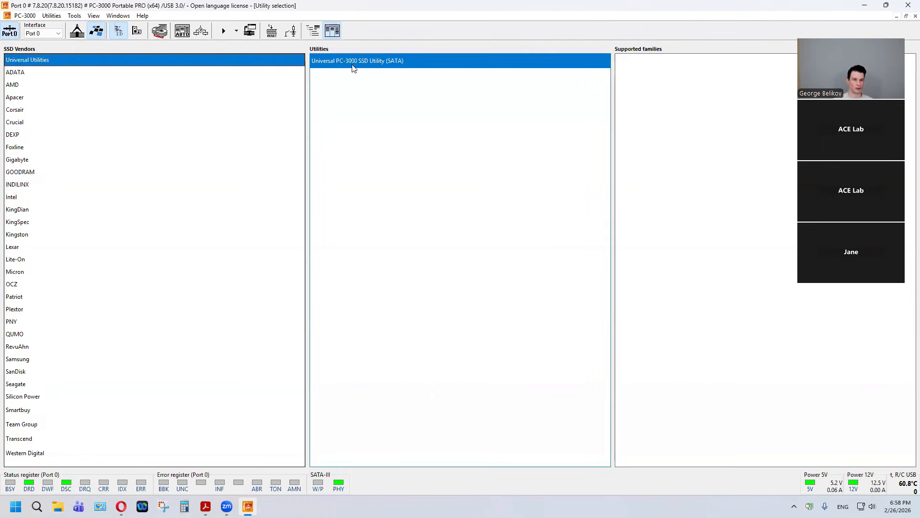
{"action": "double_click", "coordinate": [351, 65]}
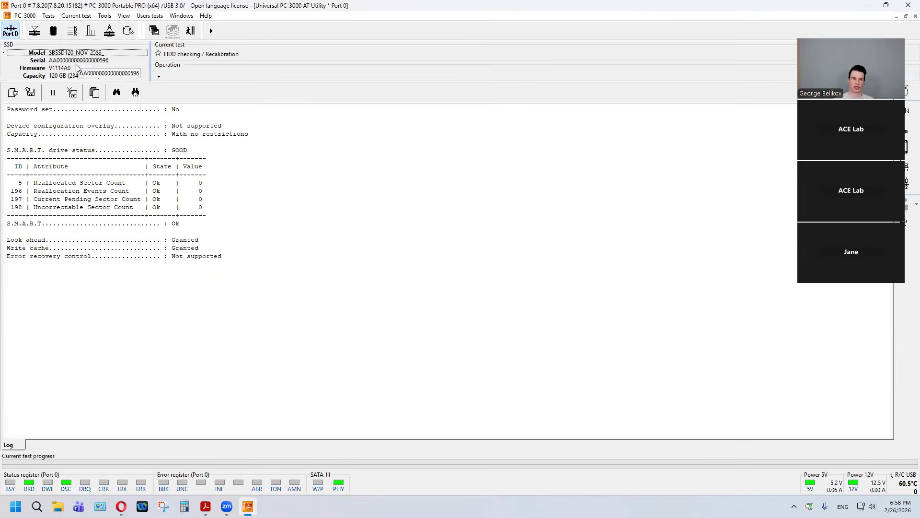
Step: Review the password status and the S.M.A.R.T. attribute table in the drive's log
{"action": "left_click_drag", "start_coordinate": [186, 109], "coordinate": [12, 111]}
{"action": "left_click_drag", "start_coordinate": [224, 223], "coordinate": [19, 144]}
{"action": "left_click", "coordinate": [263, 209]}
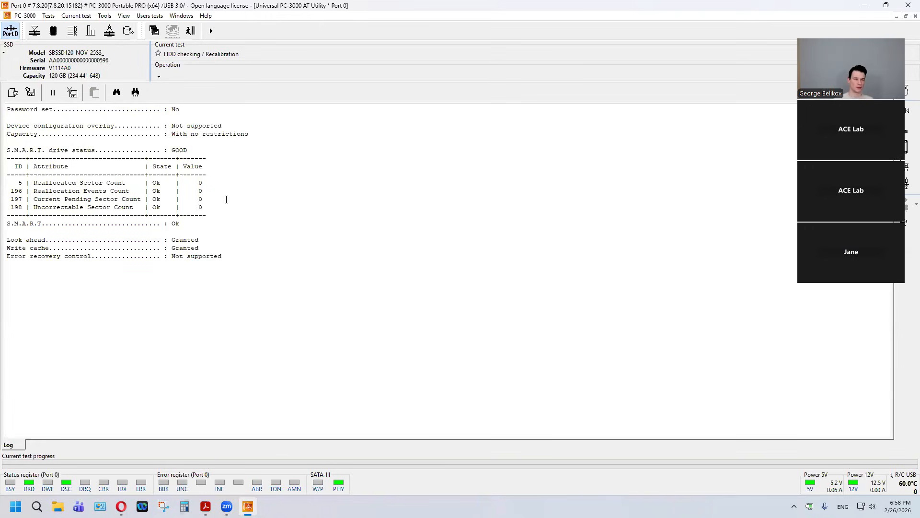
Step: Open the sector editor at LBA 0 and advance through the sectors that follow it
{"action": "left_click", "coordinate": [104, 16]}
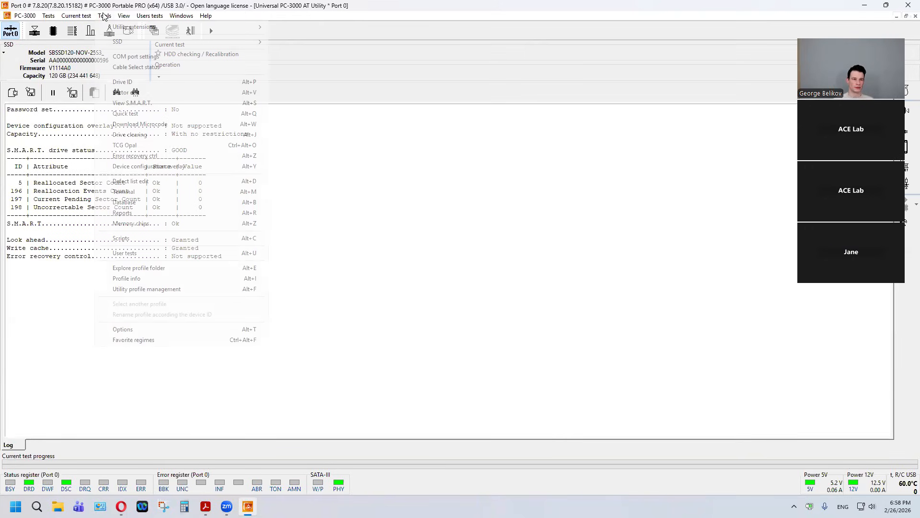
{"action": "left_click", "coordinate": [136, 95]}
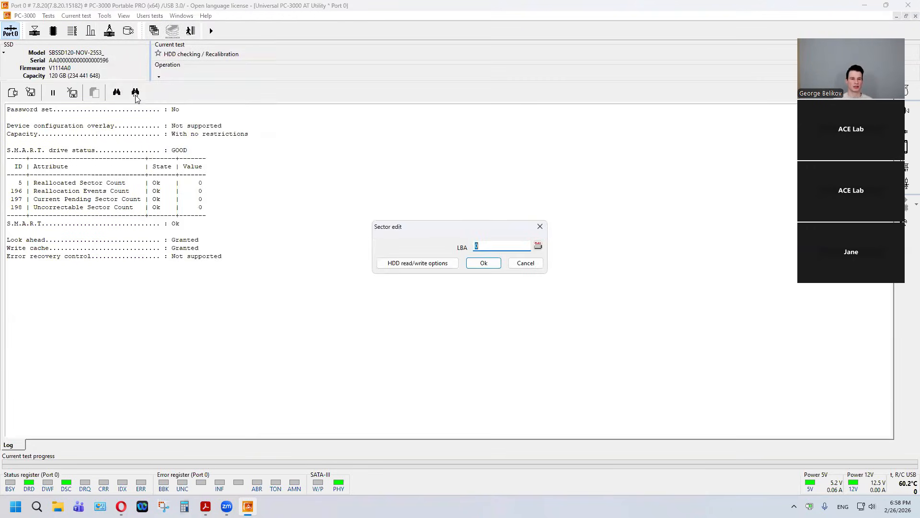
{"action": "left_click", "coordinate": [478, 264]}
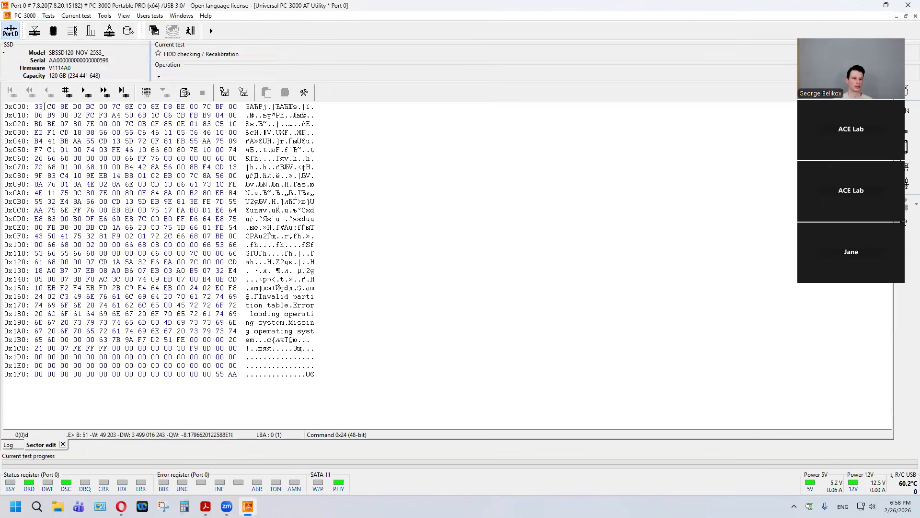
{"action": "left_click", "coordinate": [88, 93]}
{"action": "left_click", "coordinate": [88, 93]}
{"action": "left_click", "coordinate": [88, 93]}
{"action": "left_click", "coordinate": [88, 93]}
{"action": "left_click", "coordinate": [88, 93]}
{"action": "left_click", "coordinate": [88, 93]}
{"action": "left_click", "coordinate": [88, 95]}
{"action": "left_click", "coordinate": [87, 95]}
{"action": "left_click", "coordinate": [88, 95]}
{"action": "left_click", "coordinate": [87, 95]}
{"action": "left_click", "coordinate": [88, 94]}
{"action": "left_click", "coordinate": [87, 95]}
{"action": "left_click", "coordinate": [87, 95]}
{"action": "left_click", "coordinate": [87, 95]}
Step: View the contents of the sector at LBA 123 and of the sector at LBA 4654336
{"action": "left_click", "coordinate": [71, 94]}
{"action": "type", "text": "123"}
{"action": "key", "text": "Return"}
{"action": "left_click", "coordinate": [71, 95]}
{"action": "type", "text": "4654336"}
{"action": "key", "text": "Return"}
Step: Try to jump to the sector at LBA 864654654
{"action": "left_click", "coordinate": [71, 95]}
{"action": "type", "text": "864654654"}
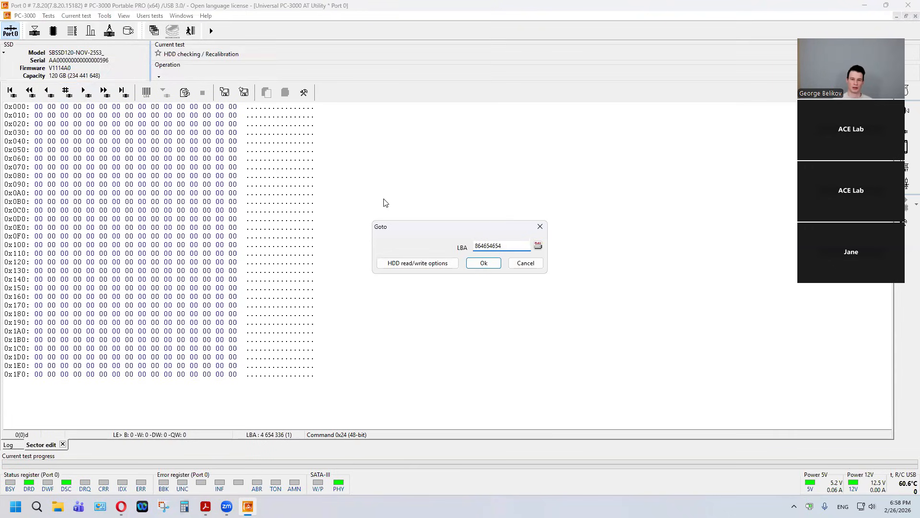
{"action": "left_click", "coordinate": [489, 264]}
Step: Change the target LBA to 234,444,000, try to jump to that sector, and dismiss the request
{"action": "left_click_drag", "start_coordinate": [507, 246], "coordinate": [468, 251]}
{"action": "key", "text": "Left"}
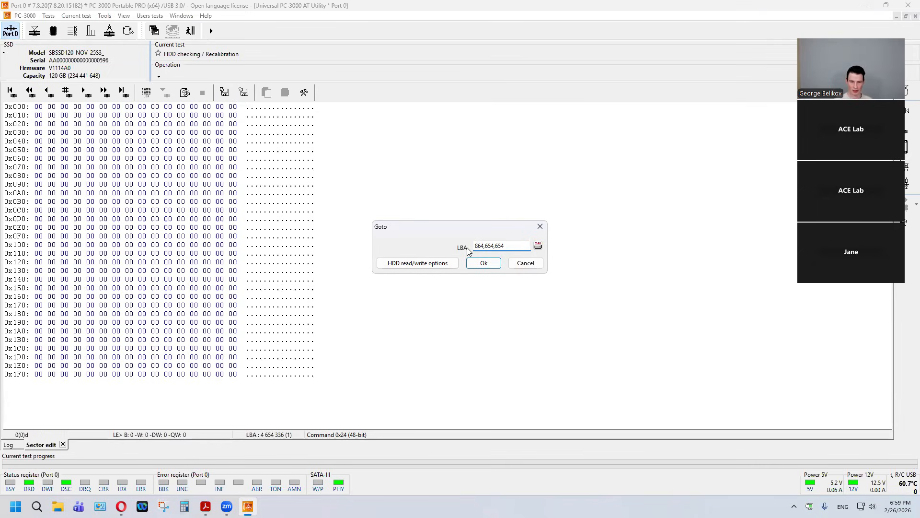
{"action": "key", "text": "BackSpace"}
{"action": "key", "text": "BackSpace"}
{"action": "type", "text": "3"}
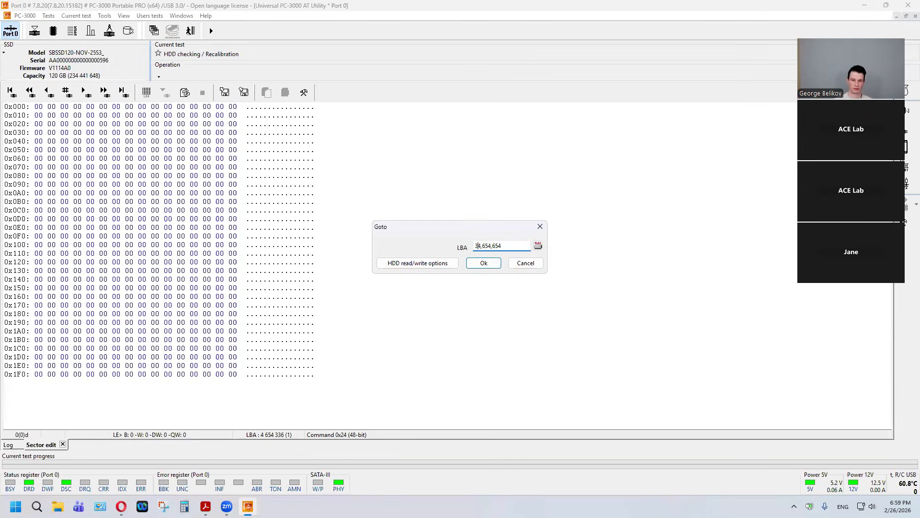
{"action": "key", "text": "BackSpace"}
{"action": "type", "text": "23"}
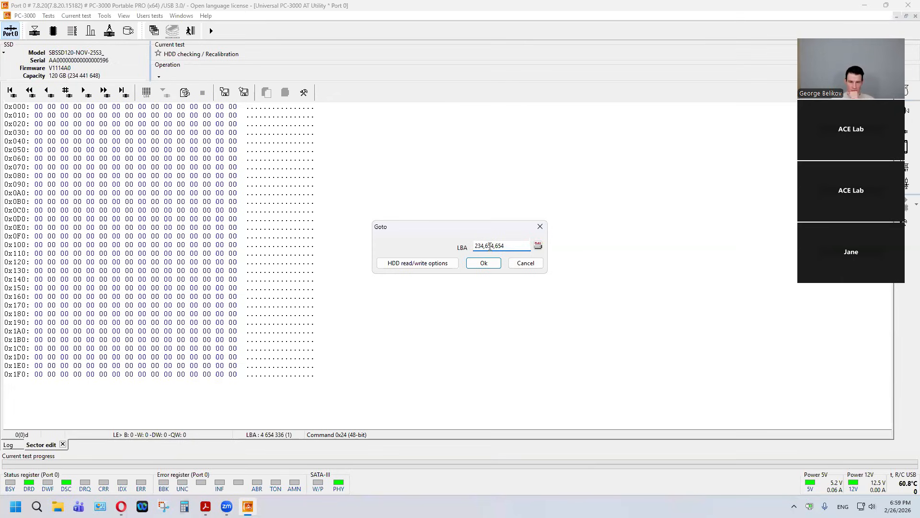
{"action": "key", "text": "BackSpace"}
{"action": "key", "text": "BackSpace"}
{"action": "key", "text": "BackSpace"}
{"action": "key", "text": "BackSpace"}
{"action": "key", "text": "BackSpace"}
{"action": "key", "text": "BackSpace"}
{"action": "key", "text": "BackSpace"}
{"action": "type", "text": "444000"}
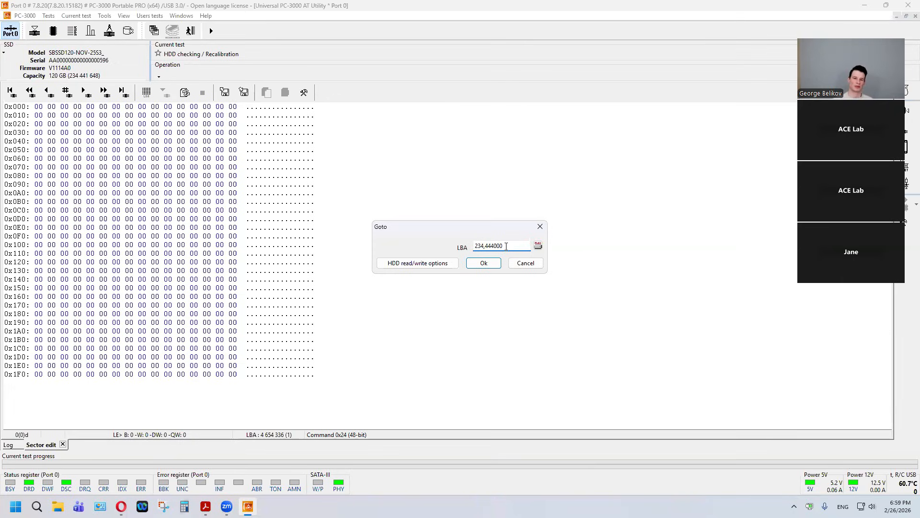
{"action": "left_click", "coordinate": [471, 264]}
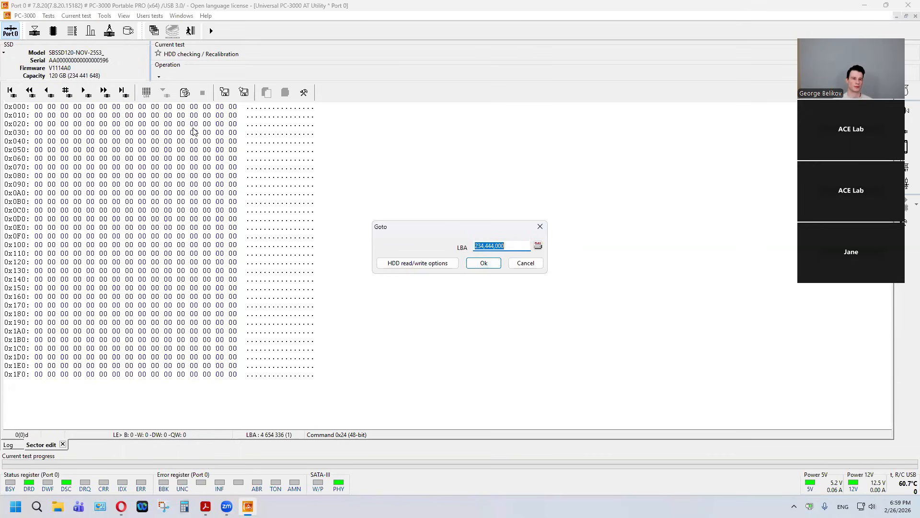
{"action": "left_click", "coordinate": [528, 265]}
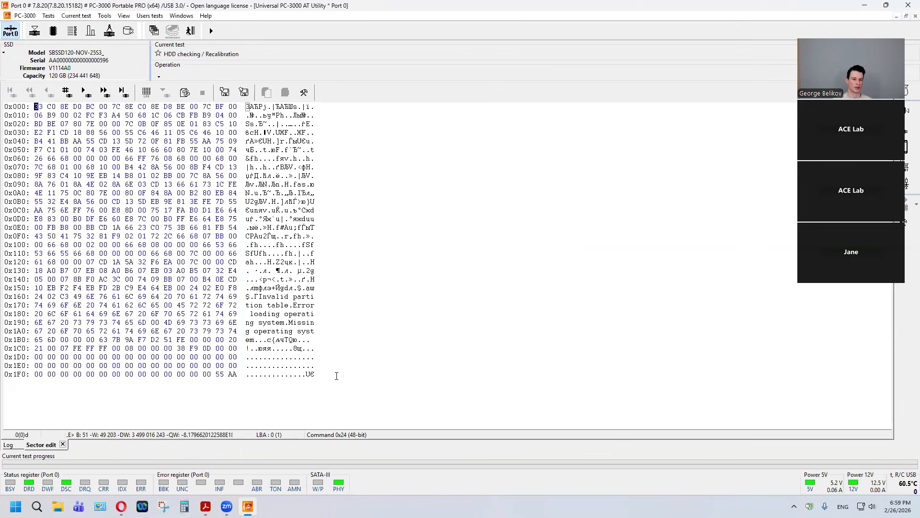
Step: Examine the full contents of sector LBA 0 through its closing 55 AA signature and leave the SSD utility
{"action": "left_click_drag", "start_coordinate": [37, 107], "coordinate": [313, 375]}
{"action": "left_click", "coordinate": [312, 374]}
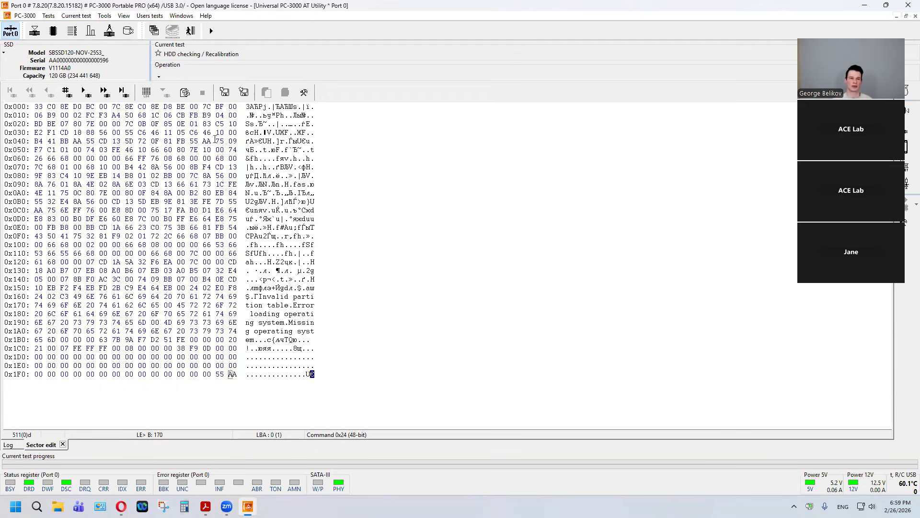
{"action": "left_click", "coordinate": [187, 36]}
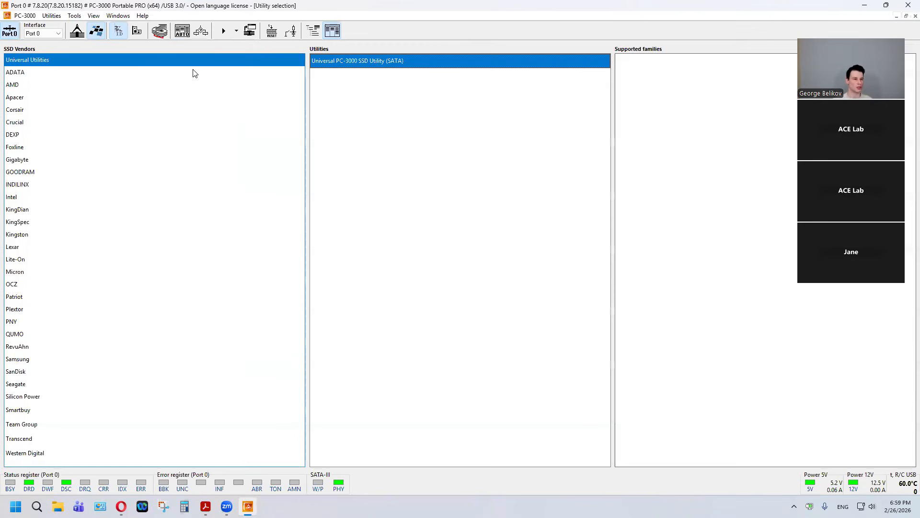
Step: Open the PC-3000 Win Disk utility from the universal HDD utilities and mount the drive as Read write with UDMA133
{"action": "double_click", "coordinate": [356, 75]}
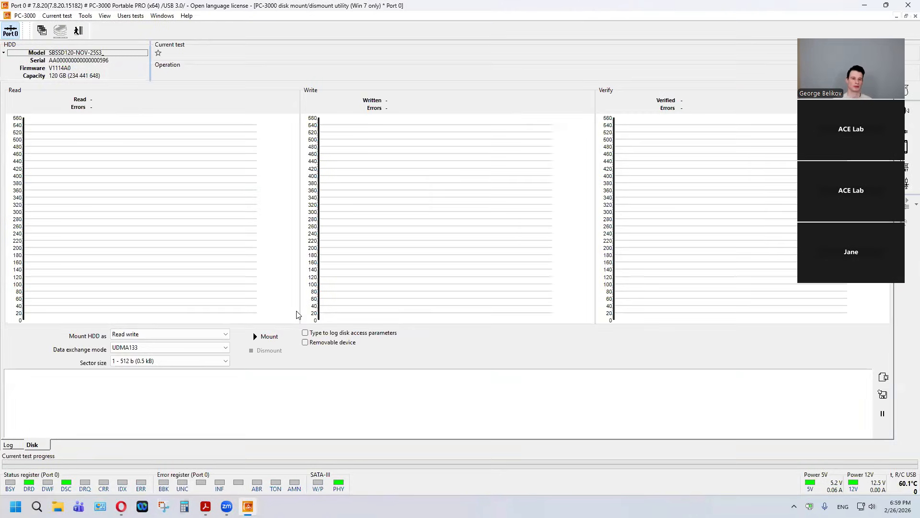
{"action": "left_click", "coordinate": [268, 337]}
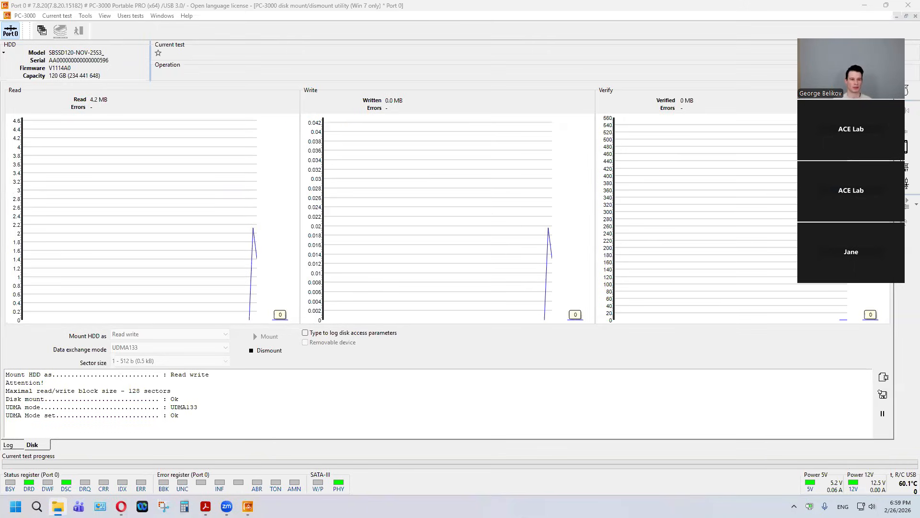
Step: Switch to File Explorer, compare the listed drives, inspect the contents of the SmartBuy 128GB (D:) volume, and close File Explorer
{"action": "left_click", "coordinate": [110, 386]}
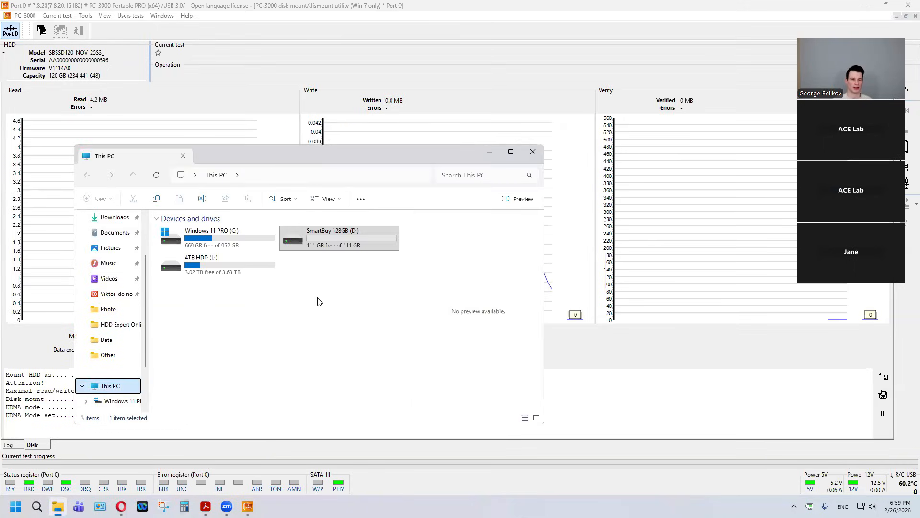
{"action": "left_click", "coordinate": [253, 231]}
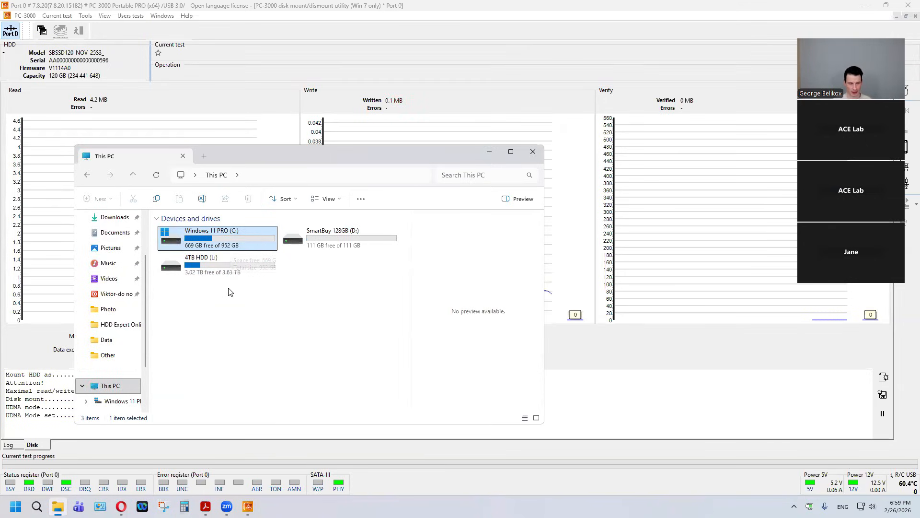
{"action": "left_click", "coordinate": [221, 271]}
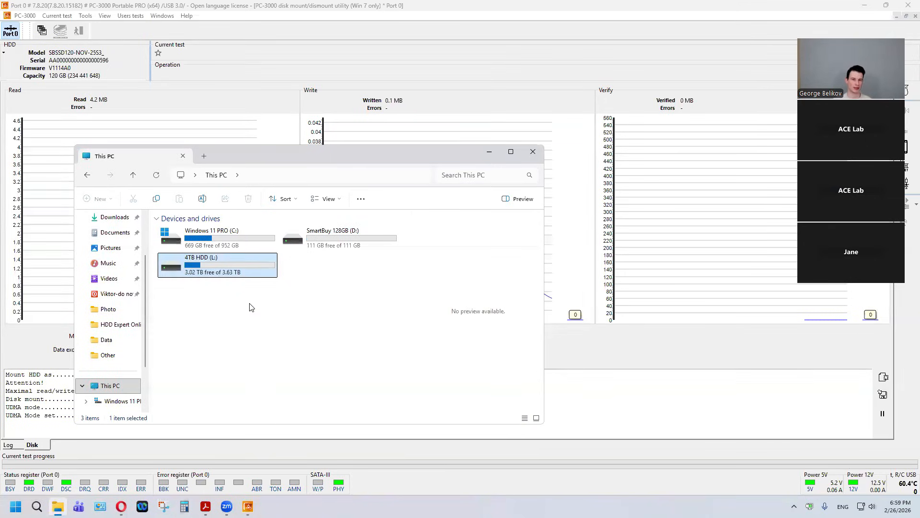
{"action": "left_click", "coordinate": [331, 246]}
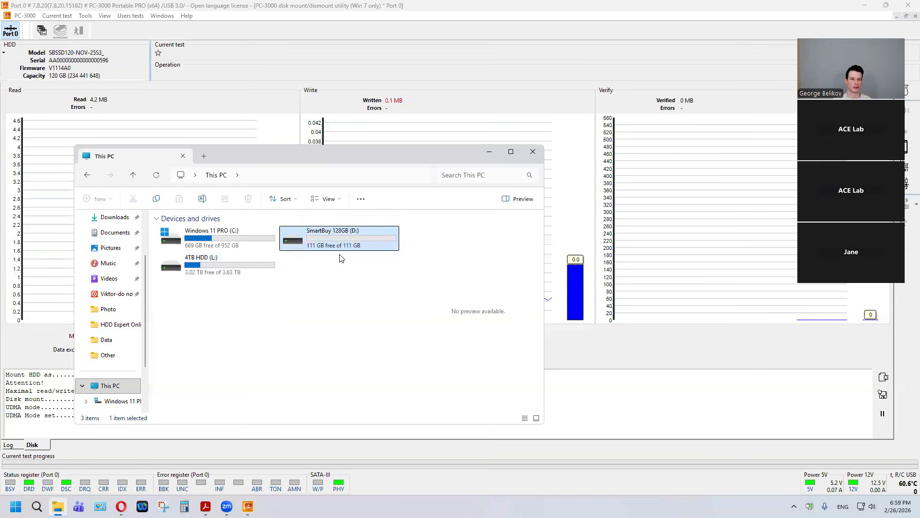
{"action": "left_click_drag", "start_coordinate": [388, 153], "coordinate": [405, 155]}
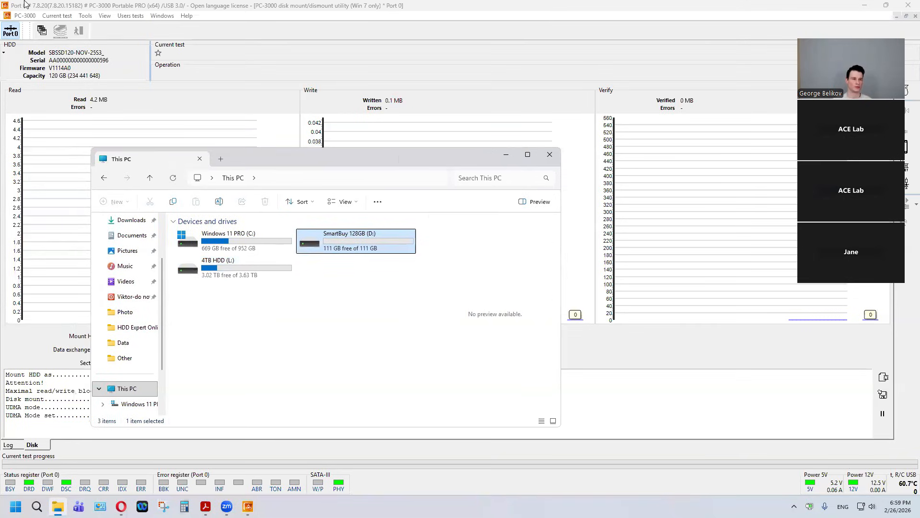
{"action": "double_click", "coordinate": [369, 246]}
{"action": "left_click_drag", "start_coordinate": [271, 287], "coordinate": [380, 367]}
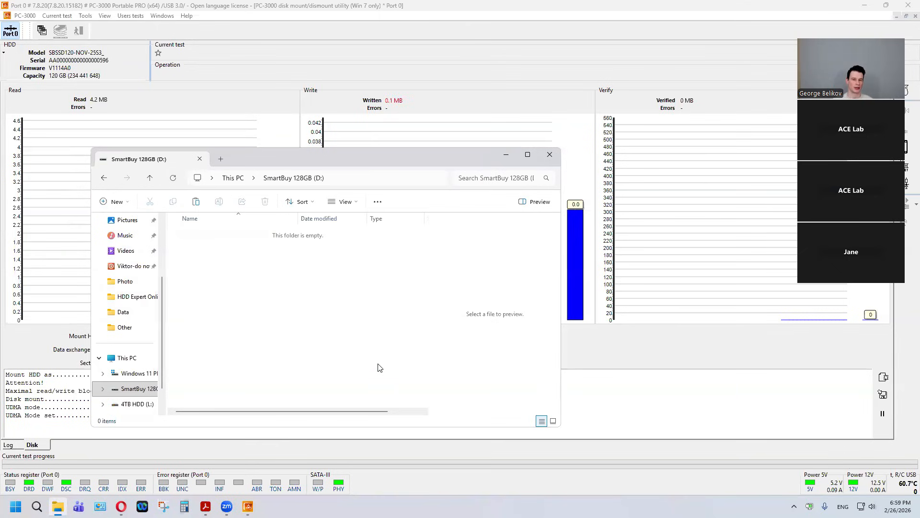
{"action": "left_click", "coordinate": [242, 178]}
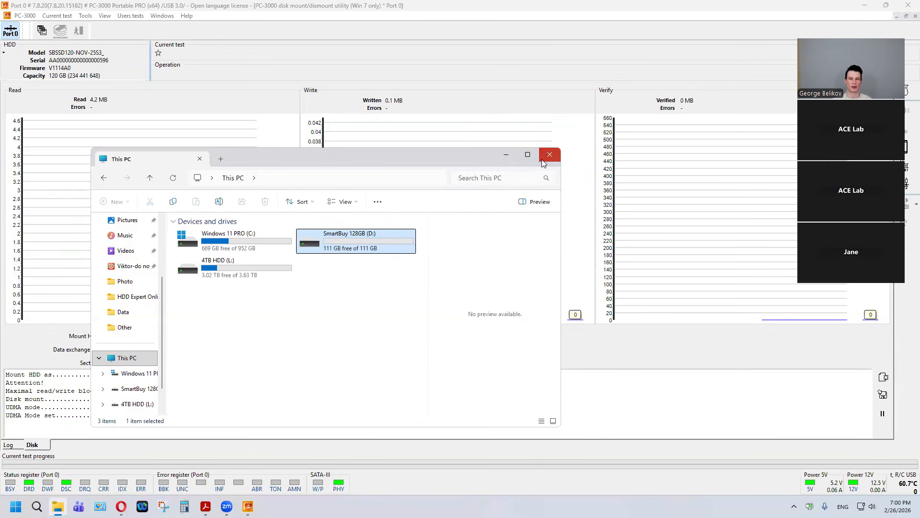
{"action": "left_click", "coordinate": [543, 161]}
Step: Dismount the drive from Windows and relaunch the Universal PC-3000 SSD Utility (SATA)
{"action": "left_click", "coordinate": [264, 354]}
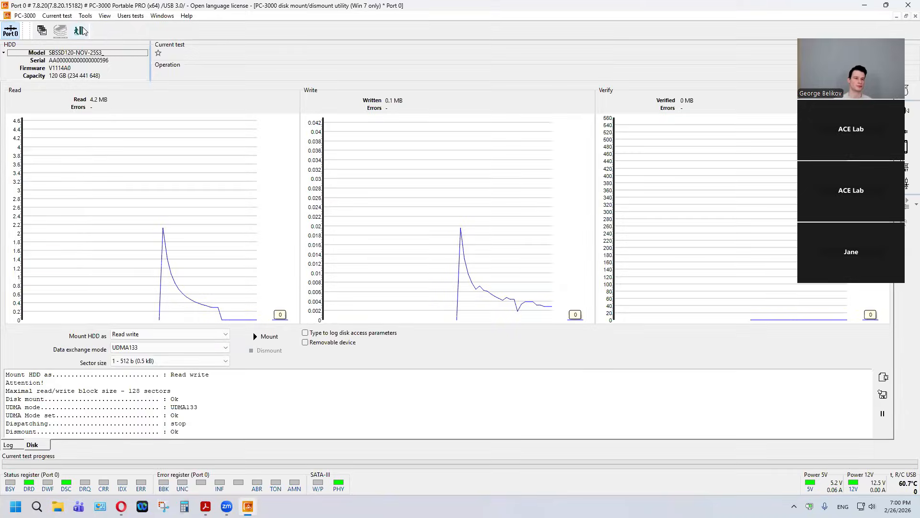
{"action": "left_click", "coordinate": [81, 31]}
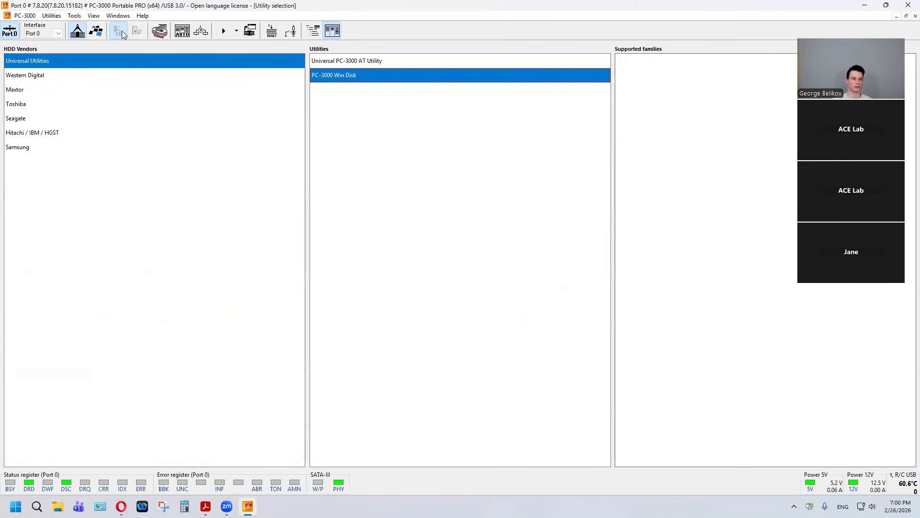
{"action": "left_click", "coordinate": [98, 32]}
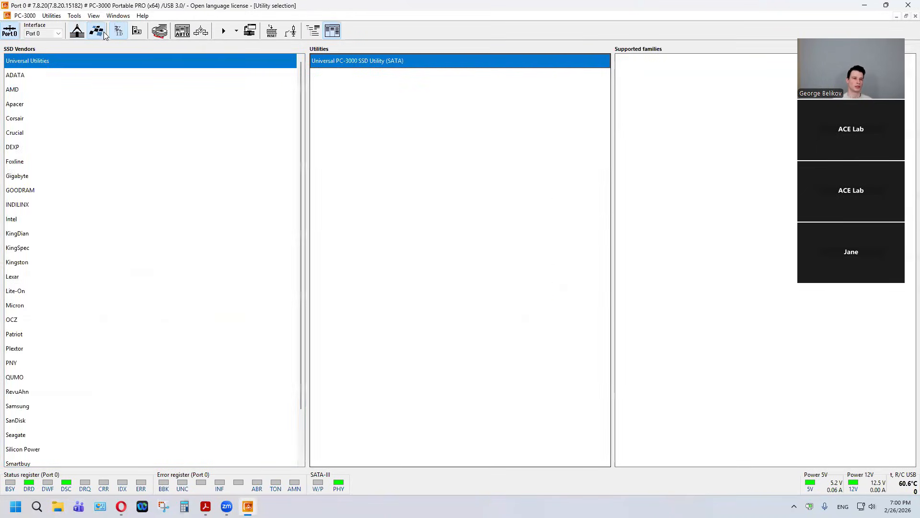
{"action": "double_click", "coordinate": [352, 66]}
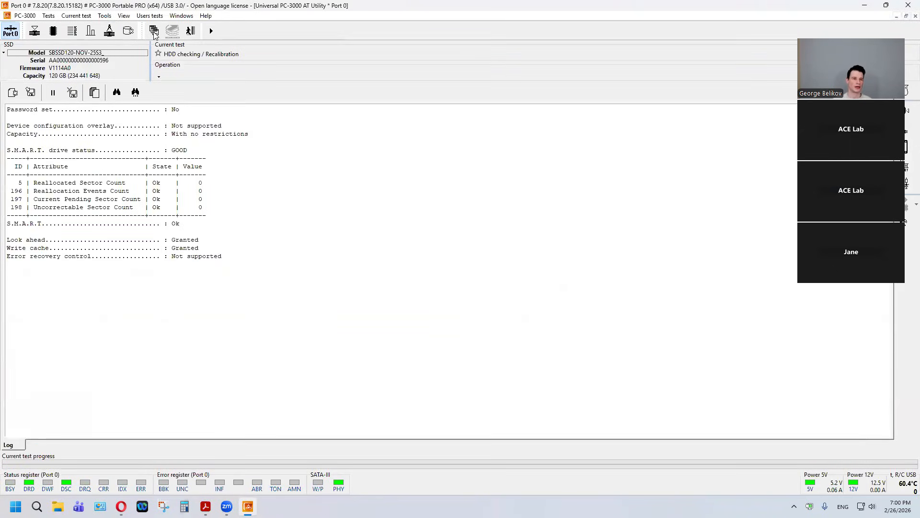
Step: Launch Data Extractor from the SSD utility and start a new task with its data stored in the folder SM_SSD_Case_1
{"action": "left_click", "coordinate": [154, 31]}
{"action": "left_click", "coordinate": [163, 57]}
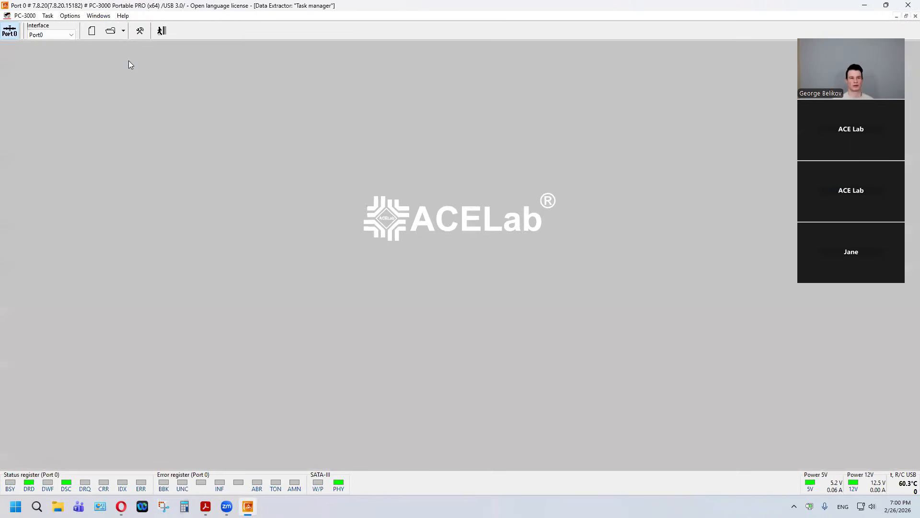
{"action": "left_click", "coordinate": [94, 34]}
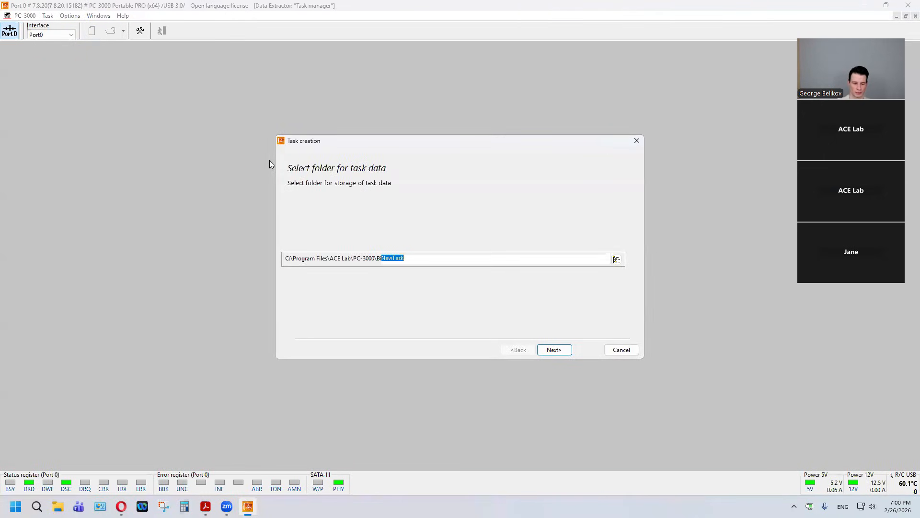
{"action": "type", "text": "SM_SSD_Case"}
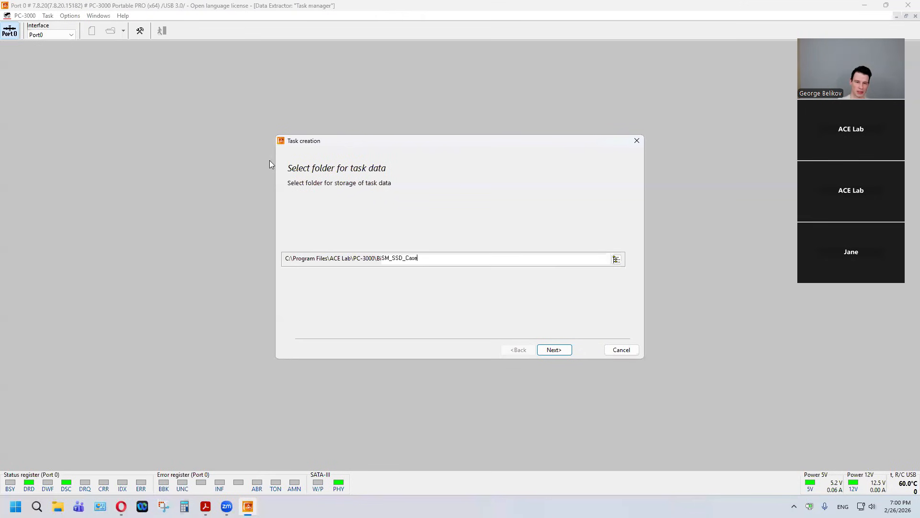
{"action": "key", "text": "Return"}
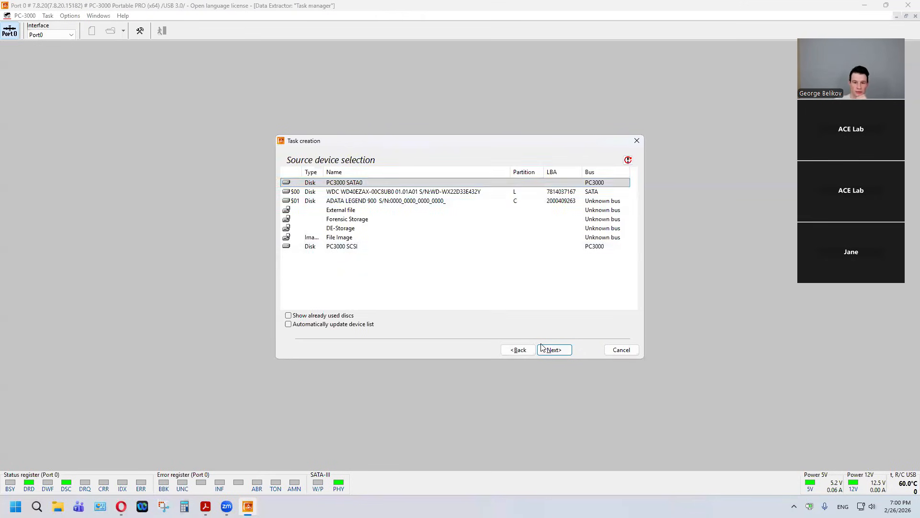
Step: Select PC3000 SATA0 as the source device and create the task with Make data copy enabled and a List of ranges map
{"action": "key", "text": "Return"}
{"action": "left_click", "coordinate": [561, 354]}
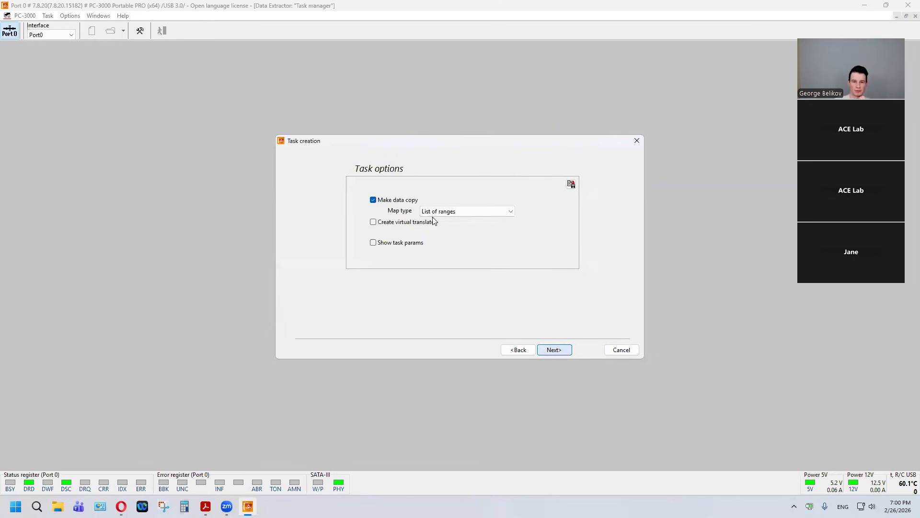
{"action": "left_click", "coordinate": [549, 349]}
{"action": "left_click", "coordinate": [549, 350]}
{"action": "left_click", "coordinate": [549, 349]}
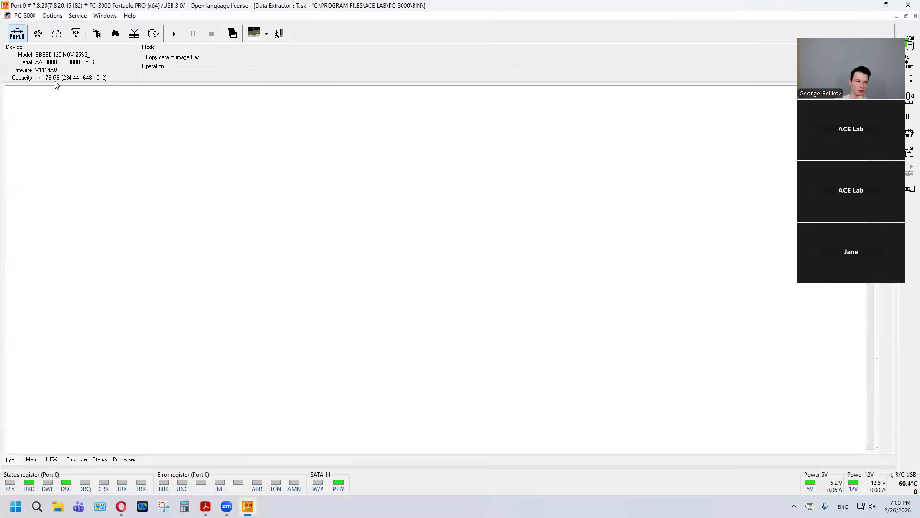
Step: Open the task's folder explorer and inspect the Root folder of the NTFS SmartBuy 128GB partition
{"action": "left_click", "coordinate": [98, 37]}
{"action": "left_click", "coordinate": [474, 28]}
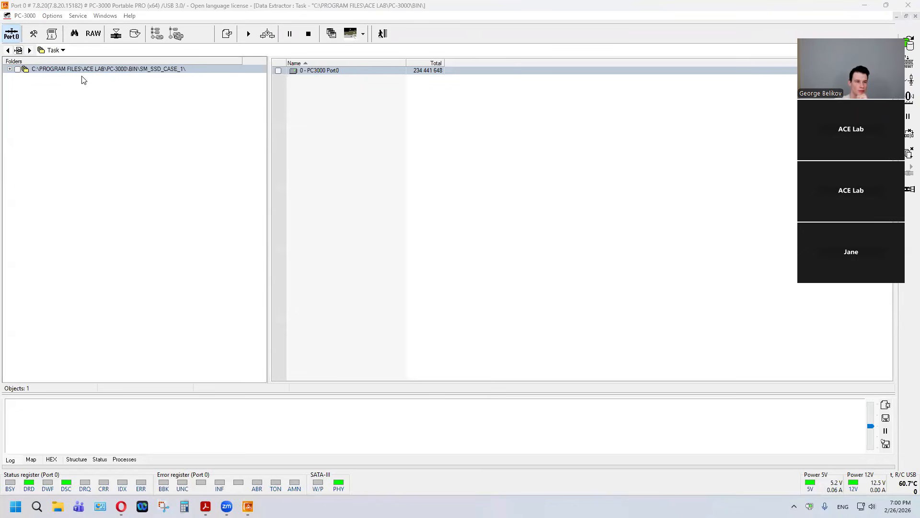
{"action": "left_click", "coordinate": [81, 94]}
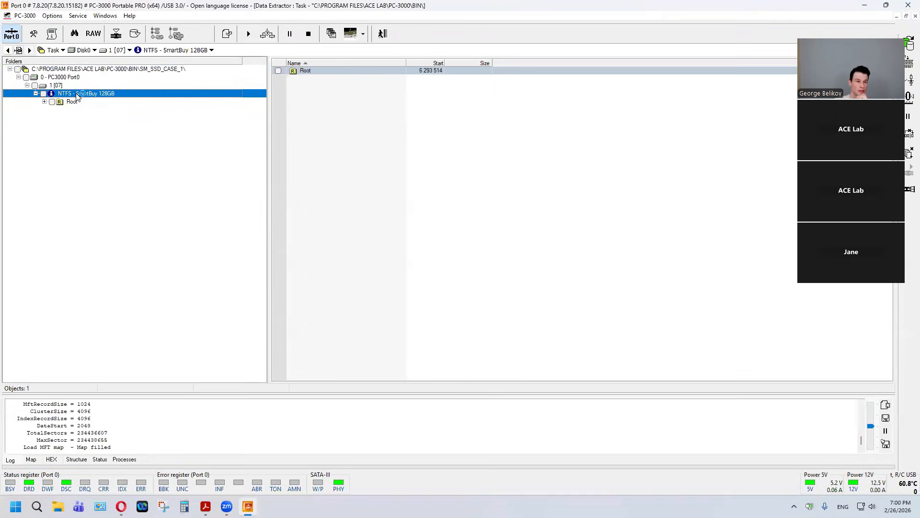
{"action": "left_click", "coordinate": [76, 102]}
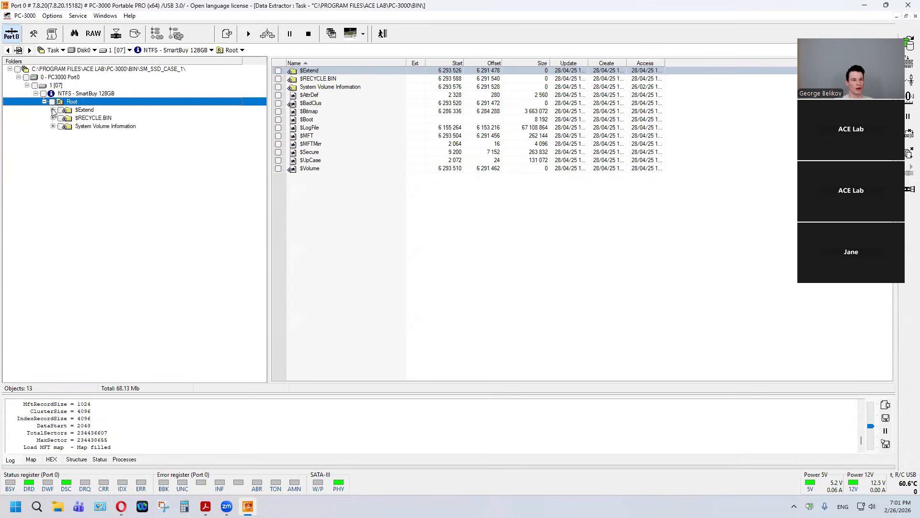
Step: Run Quick disk analysis for all file systems on the PC3000 Port0 drive, decline whole-drive analysis, and inspect the found NTFS volume before exiting
{"action": "left_click", "coordinate": [75, 81]}
{"action": "right_click", "coordinate": [75, 81]}
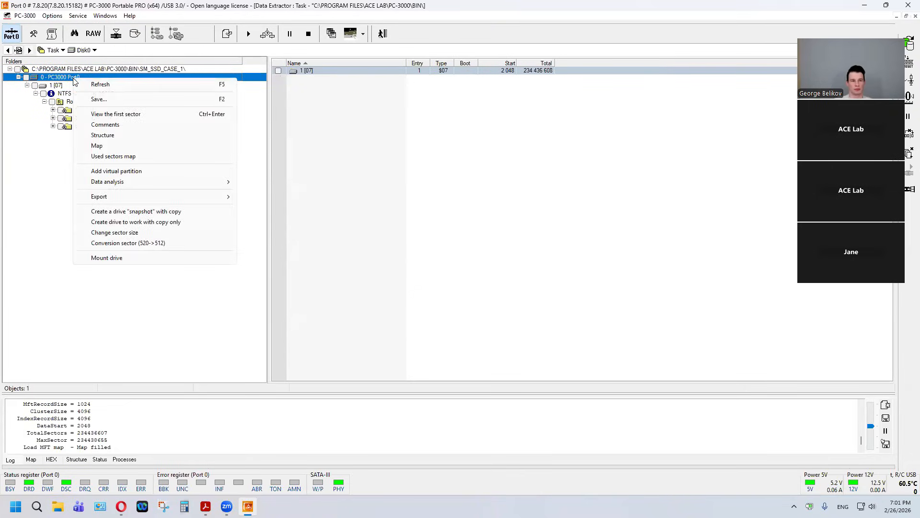
{"action": "mouse_move", "coordinate": [162, 185]}
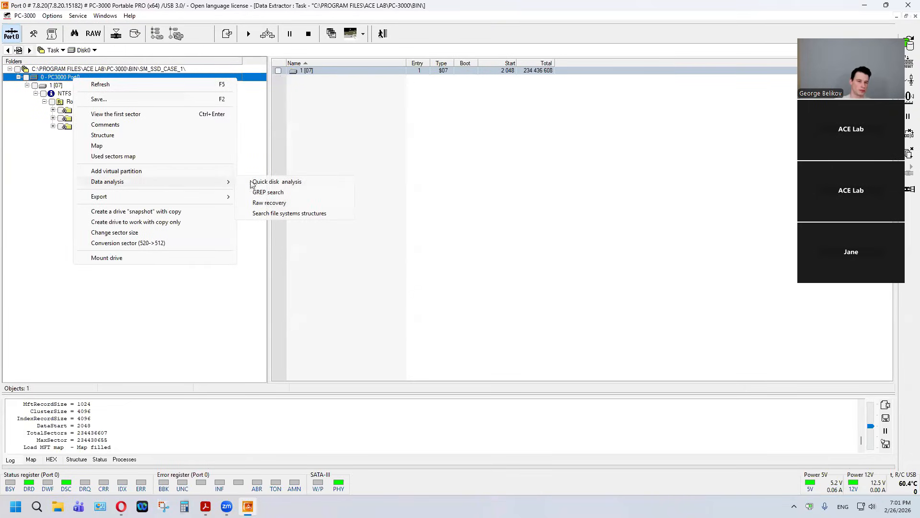
{"action": "left_click", "coordinate": [304, 184]}
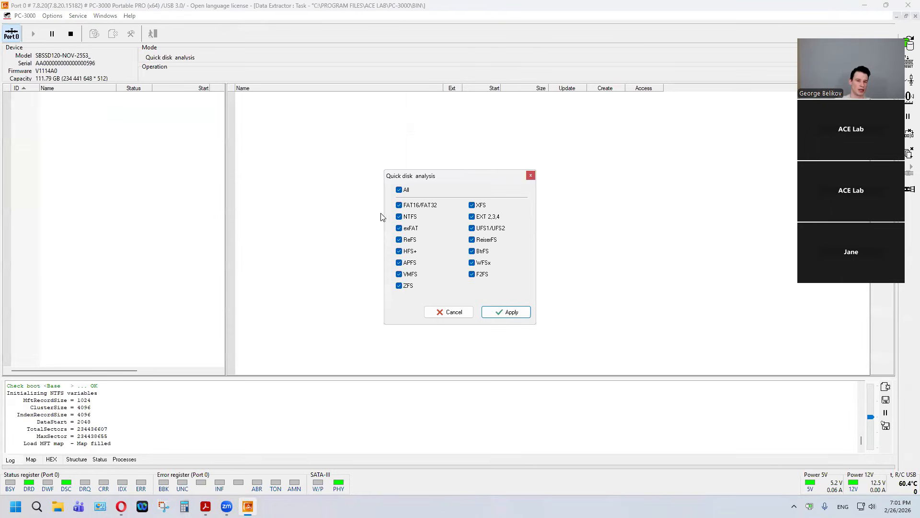
{"action": "left_click", "coordinate": [505, 312]}
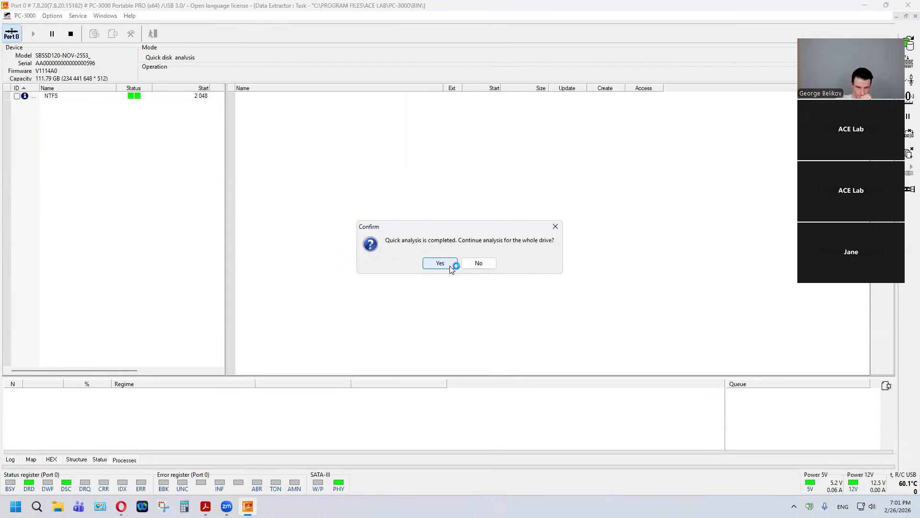
{"action": "left_click", "coordinate": [480, 262]}
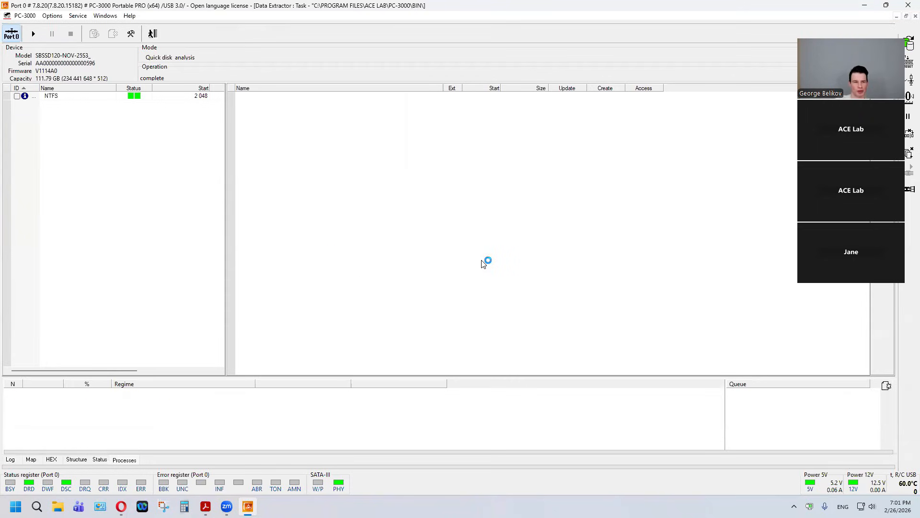
{"action": "left_click", "coordinate": [84, 97]}
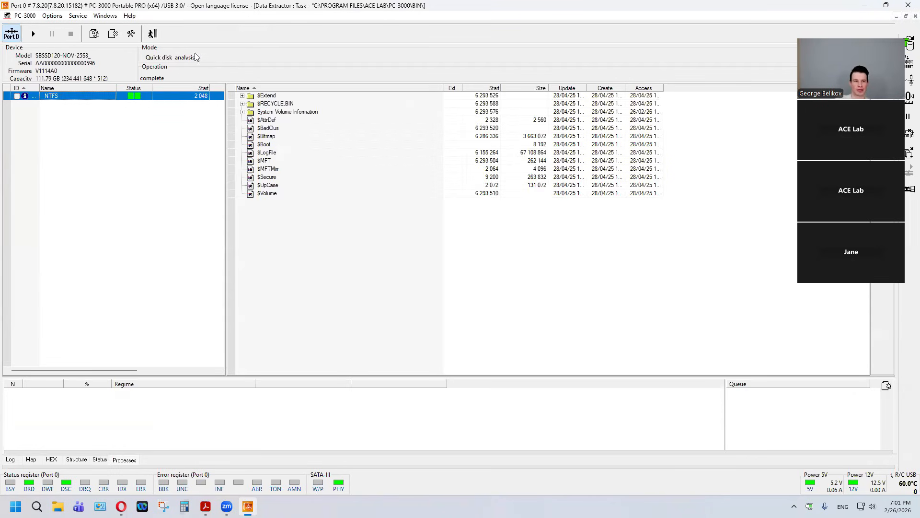
{"action": "left_click", "coordinate": [156, 38]}
Step: Start Raw recovery on the PC3000 Port0 drive from LBA 0 and stop it after the first structures are listed
{"action": "right_click", "coordinate": [75, 77]}
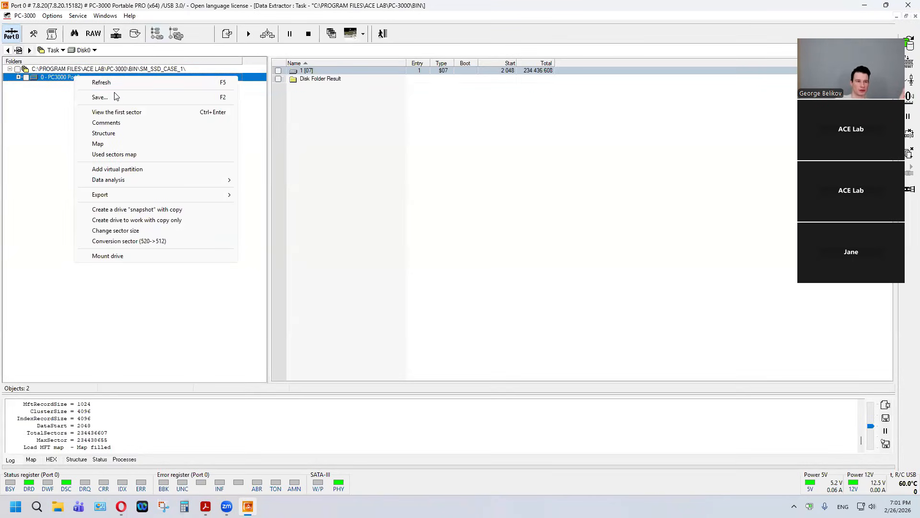
{"action": "mouse_move", "coordinate": [139, 183]}
{"action": "mouse_move", "coordinate": [294, 201]}
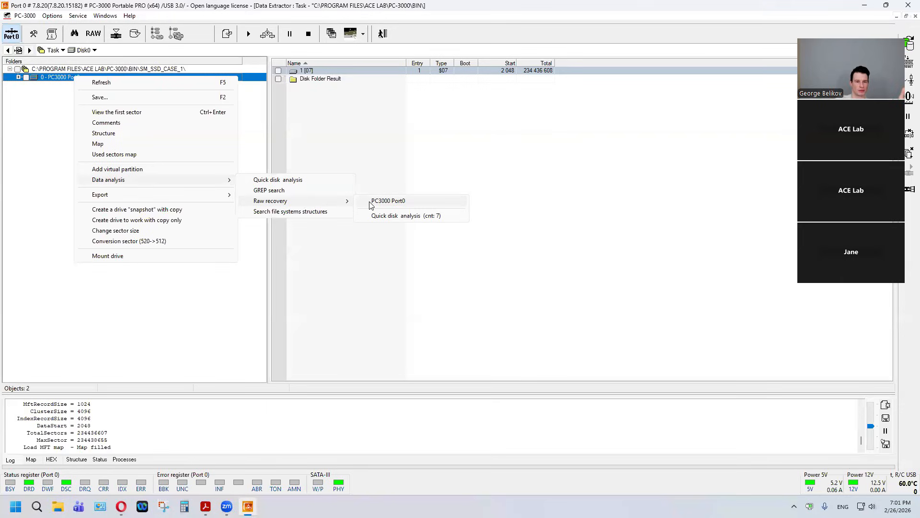
{"action": "left_click", "coordinate": [371, 204]}
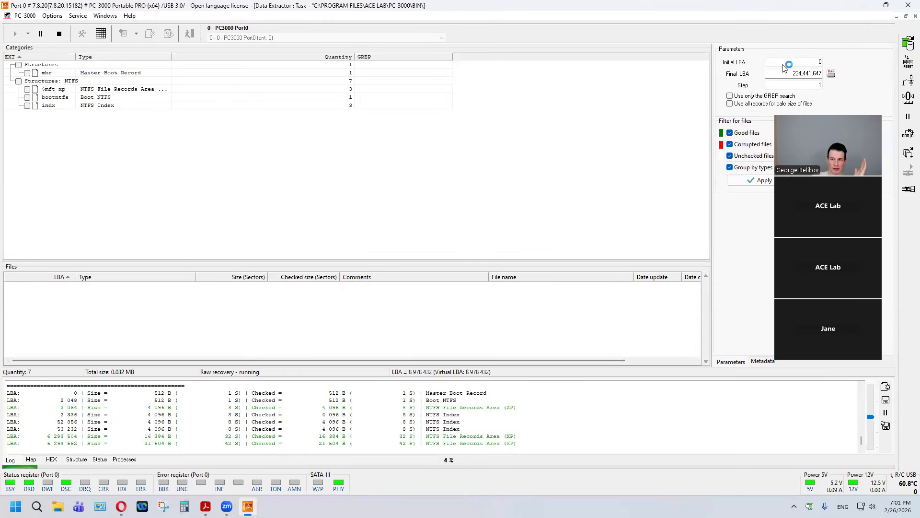
{"action": "left_click", "coordinate": [59, 34]}
{"action": "left_click", "coordinate": [815, 62]}
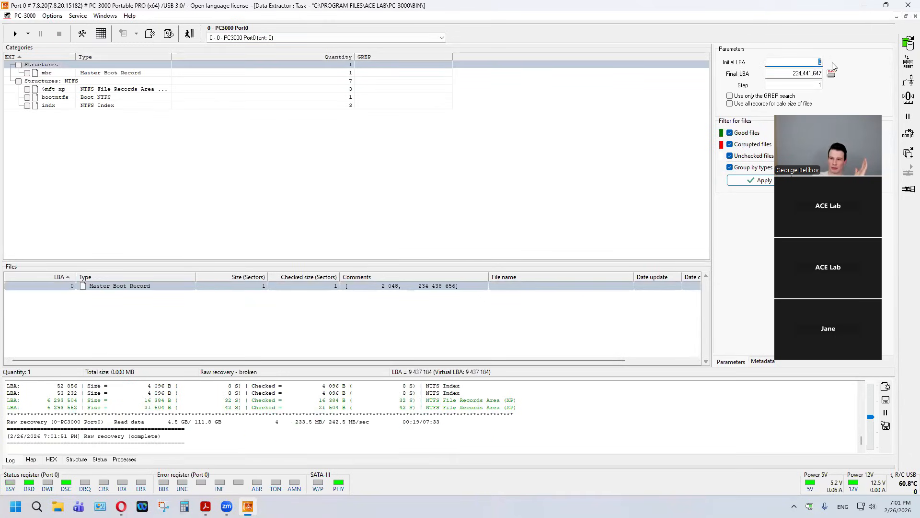
{"action": "type", "text": "456456"}
{"action": "key", "text": "Return"}
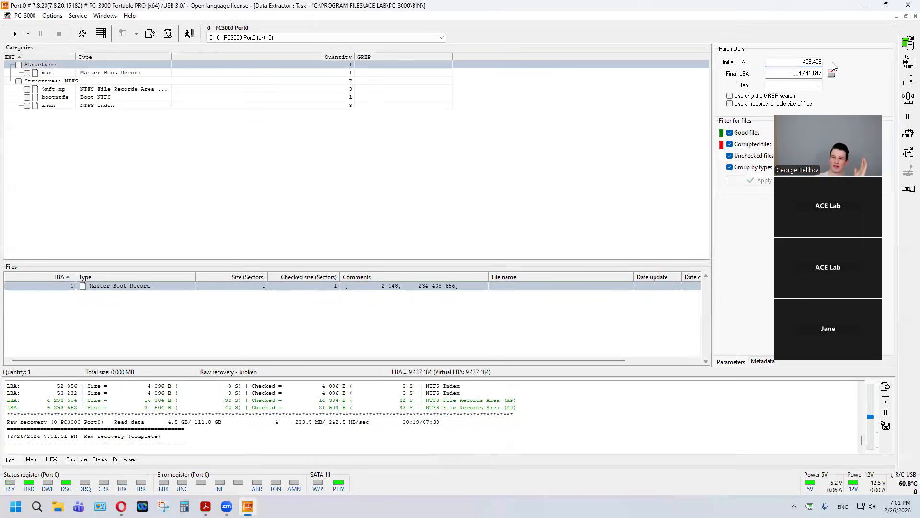
Step: Set the Initial LBA to 50,000,000, run the raw recovery from there, stop it and return to the drive's folder view
{"action": "double_click", "coordinate": [799, 63]}
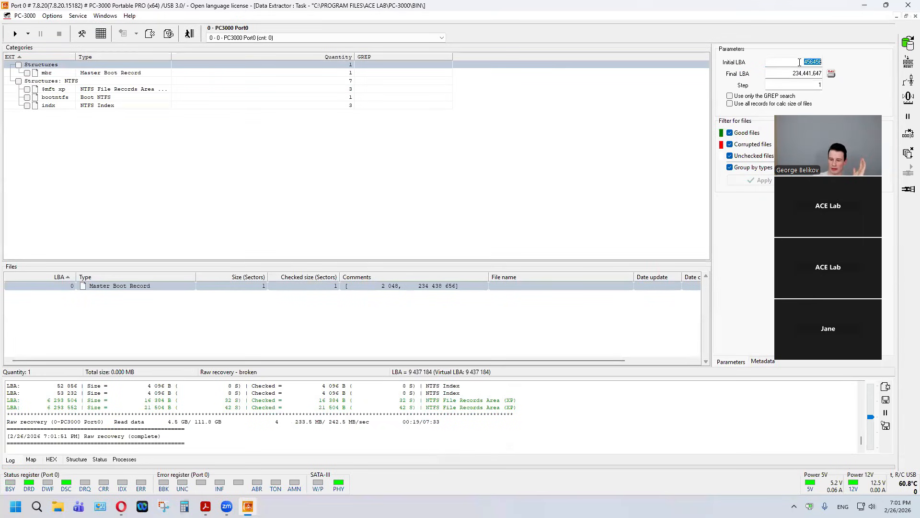
{"action": "type", "text": "50,000,000"}
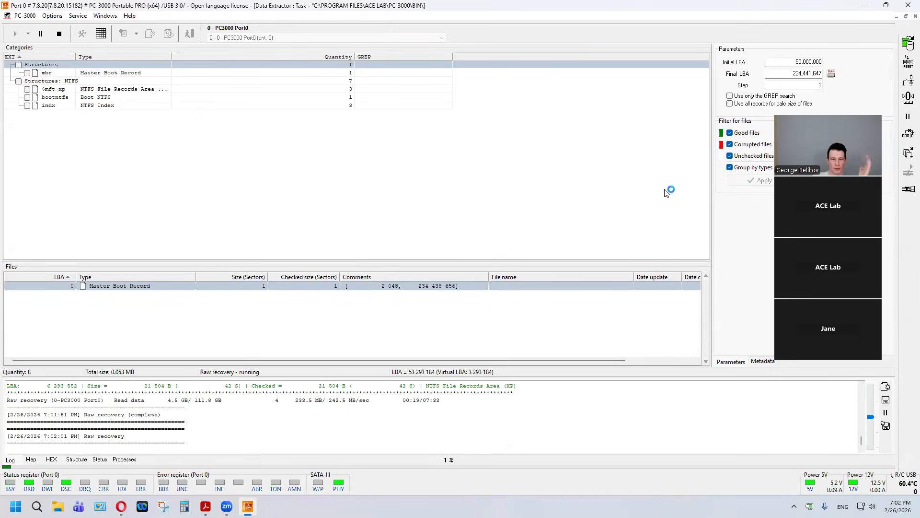
{"action": "left_click", "coordinate": [59, 34]}
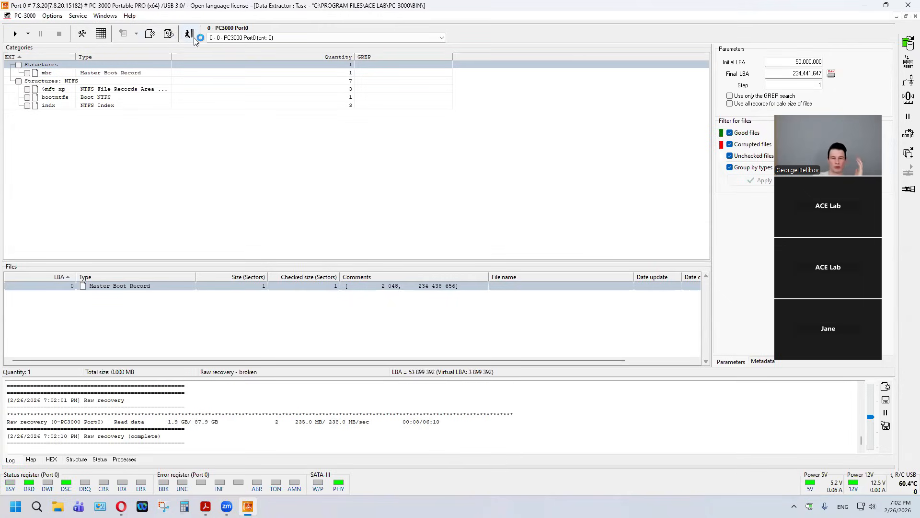
{"action": "left_click", "coordinate": [193, 37]}
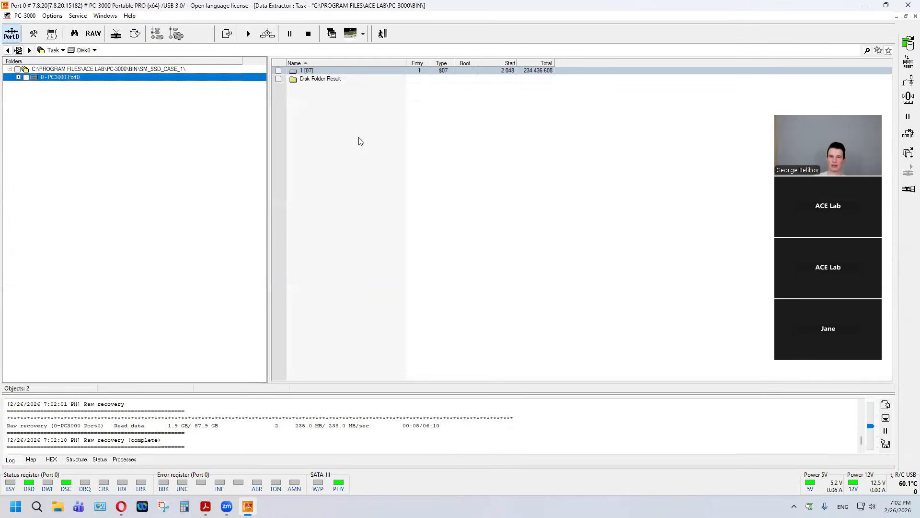
Step: Close the Data Extractor task and exit to the utility selection
{"action": "left_click", "coordinate": [388, 36]}
{"action": "left_click", "coordinate": [282, 33]}
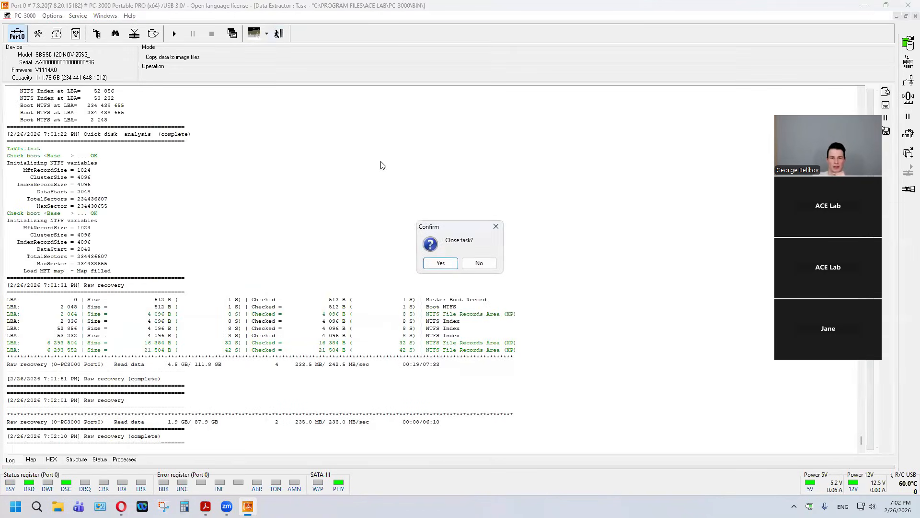
{"action": "left_click", "coordinate": [435, 261]}
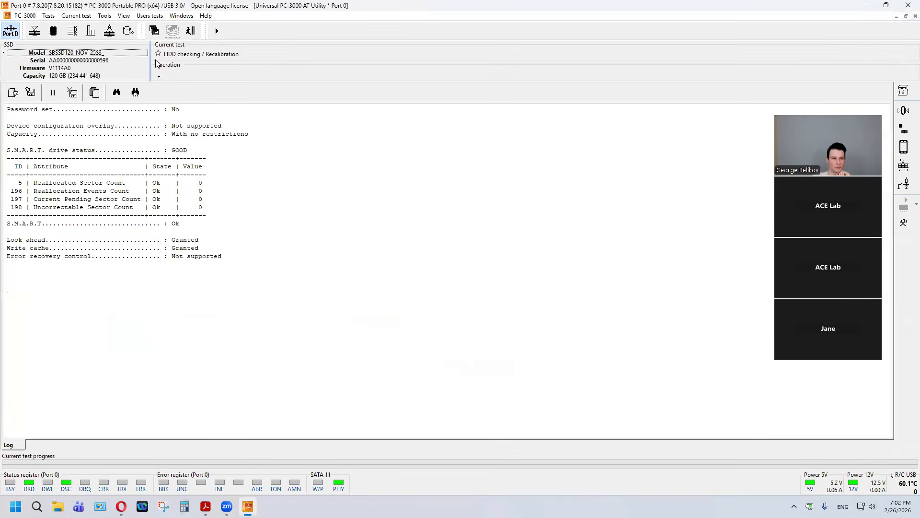
{"action": "left_click", "coordinate": [191, 30]}
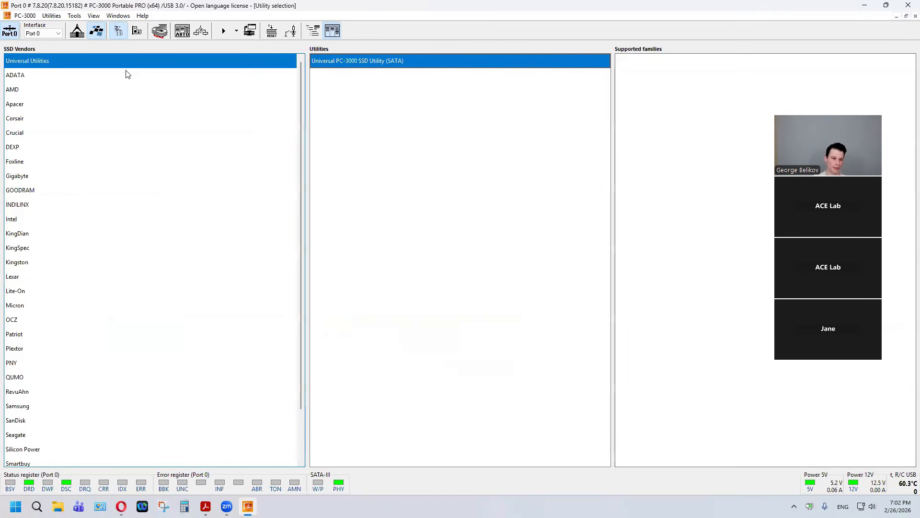
Step: Find Smartbuy among the SSD vendors and check which drive families its Silicon Motion utility supports
{"action": "scroll", "coordinate": [120, 192], "scroll_direction": "down", "scroll_amount": 2}
{"action": "left_click", "coordinate": [33, 405]}
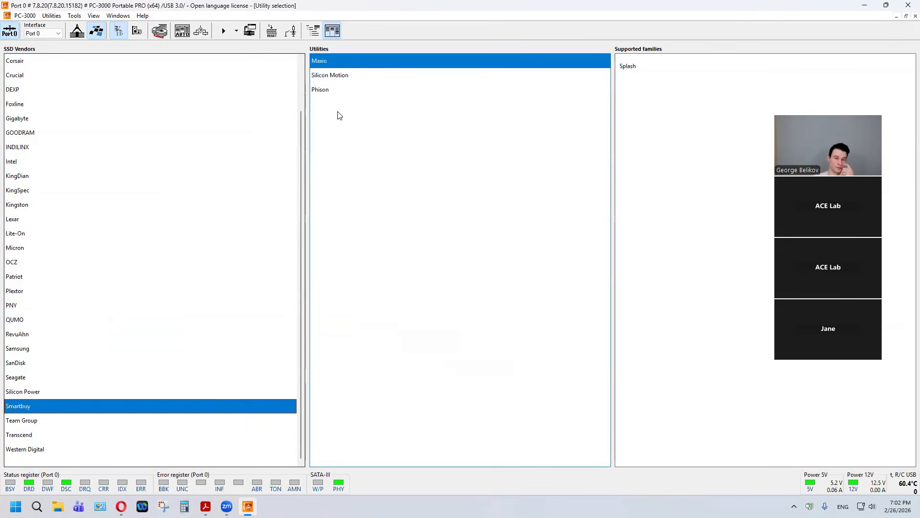
{"action": "left_click", "coordinate": [340, 80]}
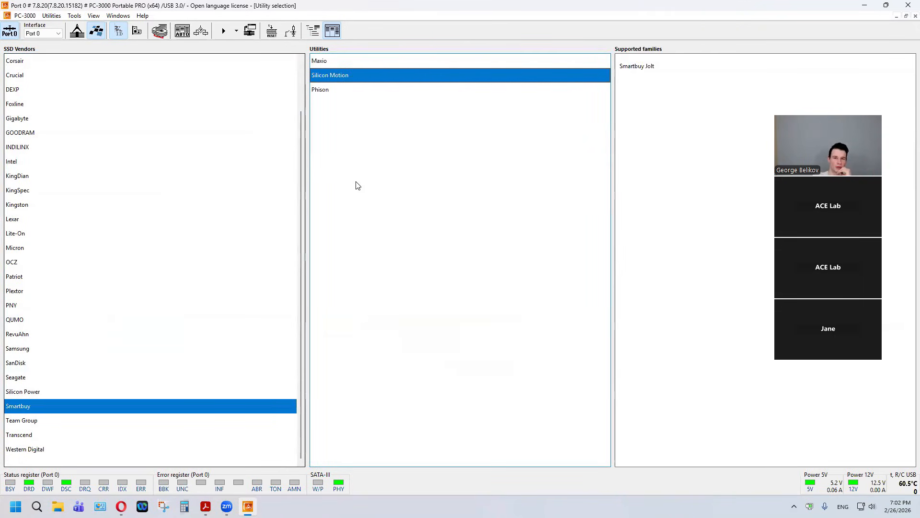
{"action": "scroll", "coordinate": [193, 218], "scroll_direction": "up", "scroll_amount": 2}
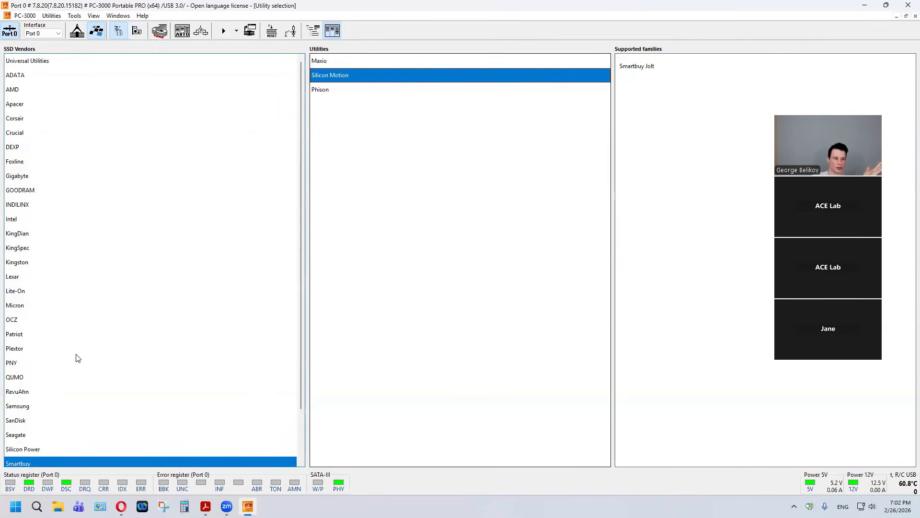
{"action": "scroll", "coordinate": [91, 407], "scroll_direction": "down", "scroll_amount": 2}
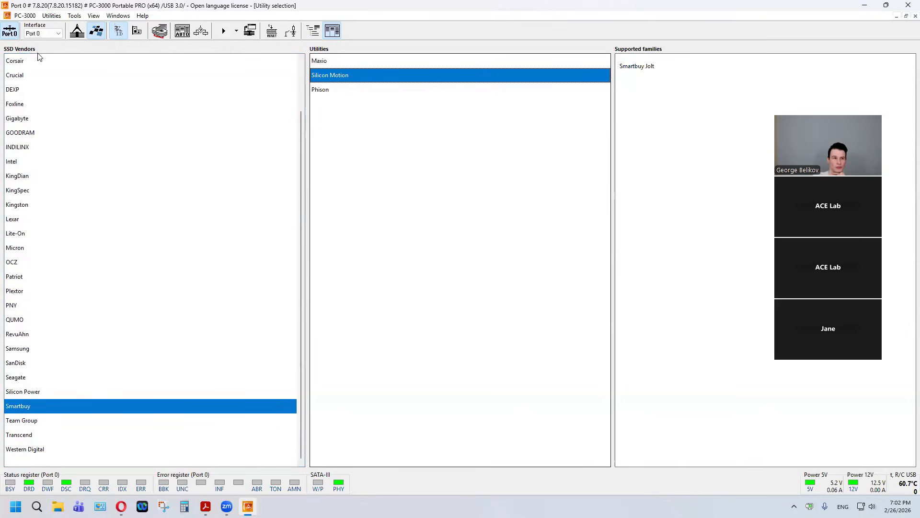
Step: Switch utility selection to controller vendors and launch the utility for the Silicon Motion SM2259XT controller
{"action": "left_click", "coordinate": [137, 31]}
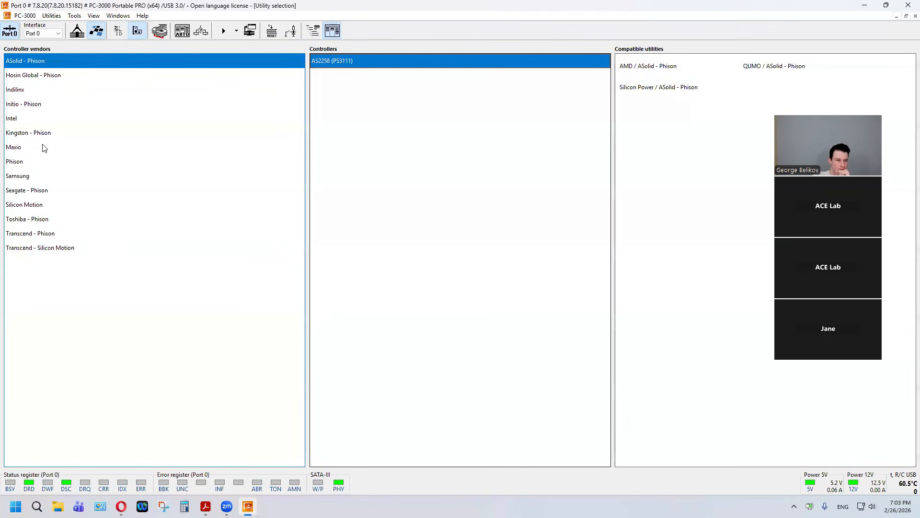
{"action": "left_click", "coordinate": [35, 205]}
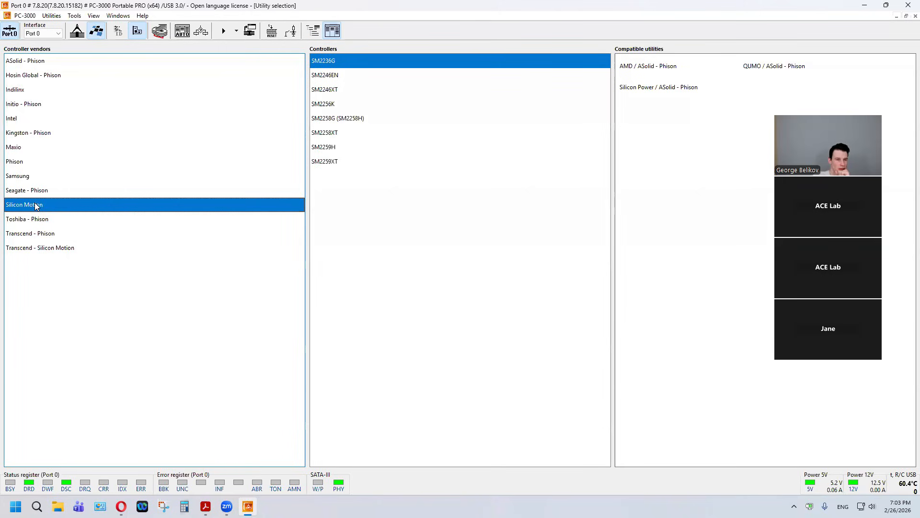
{"action": "left_click", "coordinate": [332, 163]}
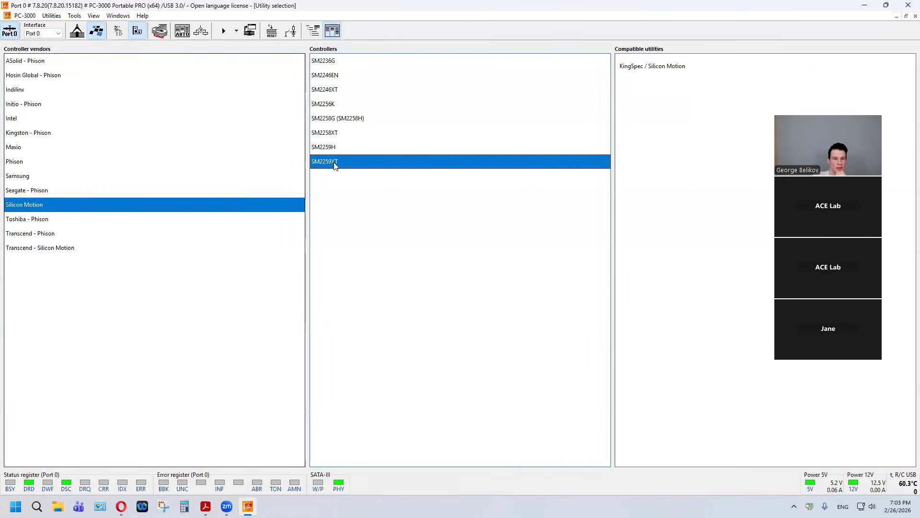
{"action": "double_click", "coordinate": [361, 162]}
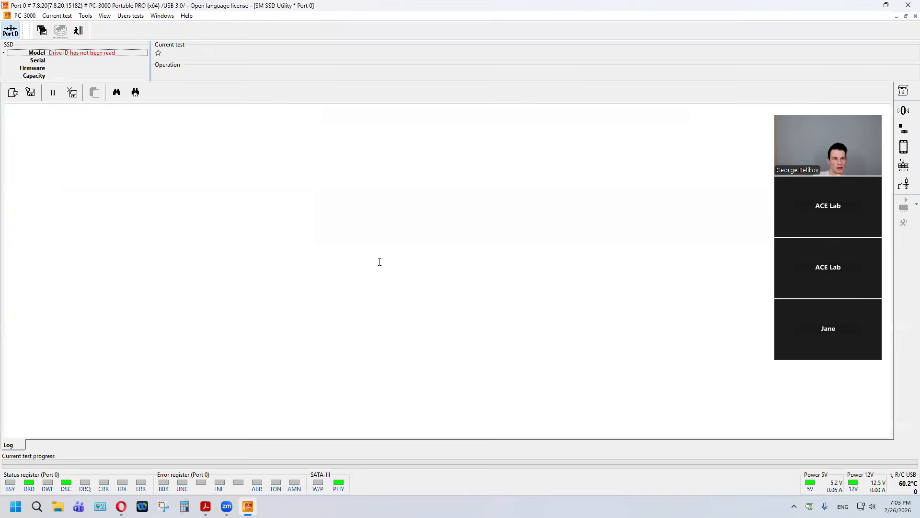
Step: Start the utility for the Radeon R5 (SM2259XT) family, uploading the U0820A0 IMB17_00 (XT2) loader in both loader steps
{"action": "left_click", "coordinate": [481, 190]}
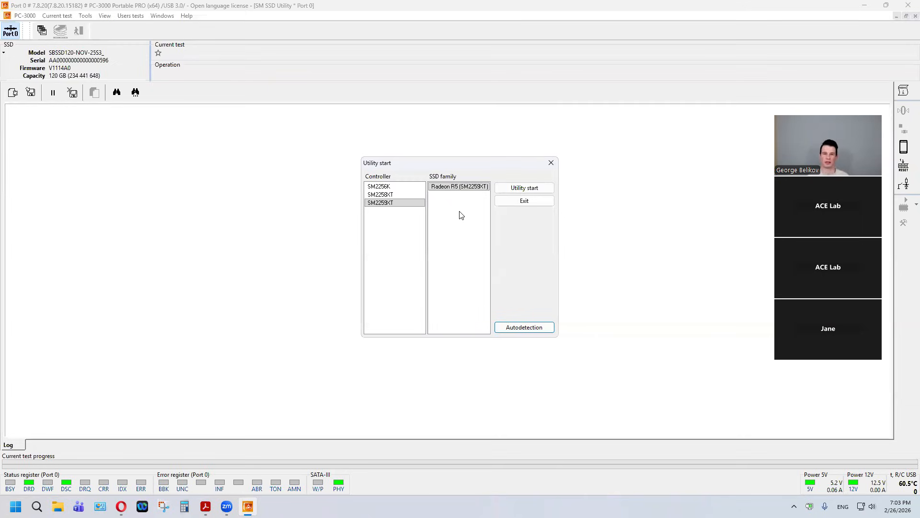
{"action": "left_click", "coordinate": [452, 186]}
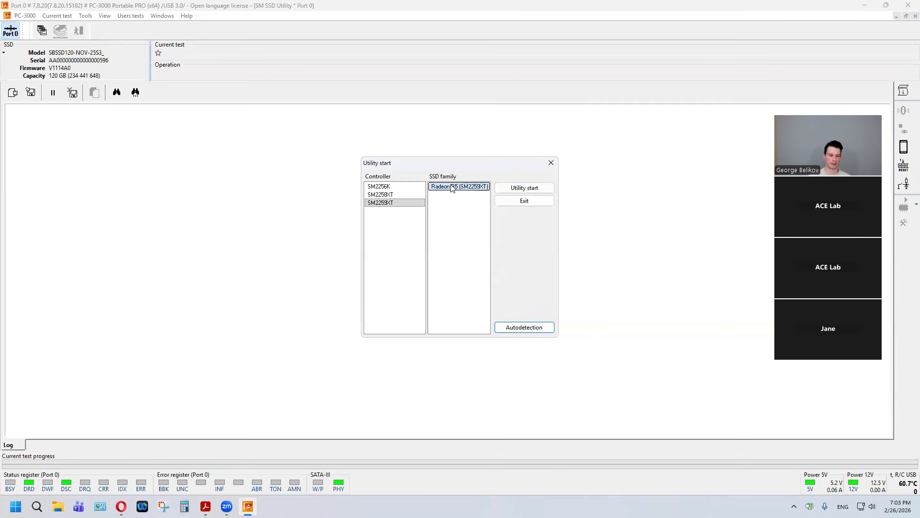
{"action": "left_click", "coordinate": [515, 190]}
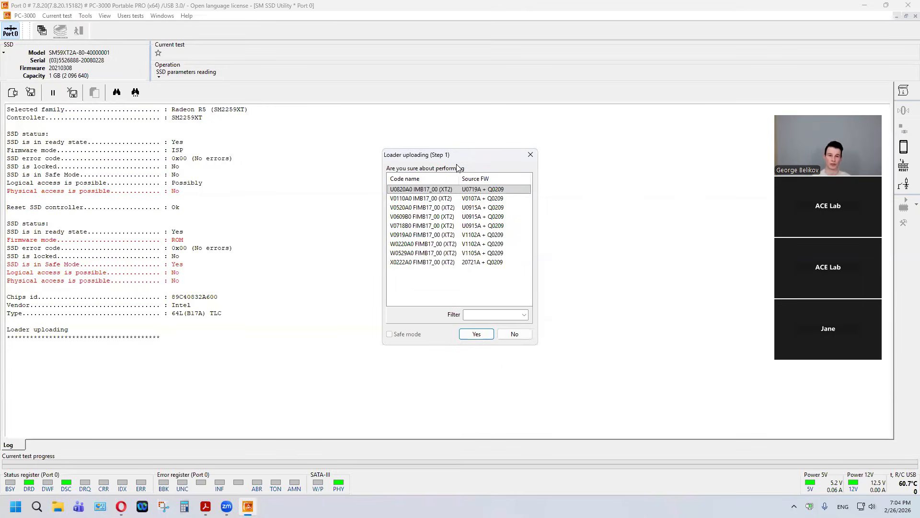
{"action": "left_click", "coordinate": [466, 335]}
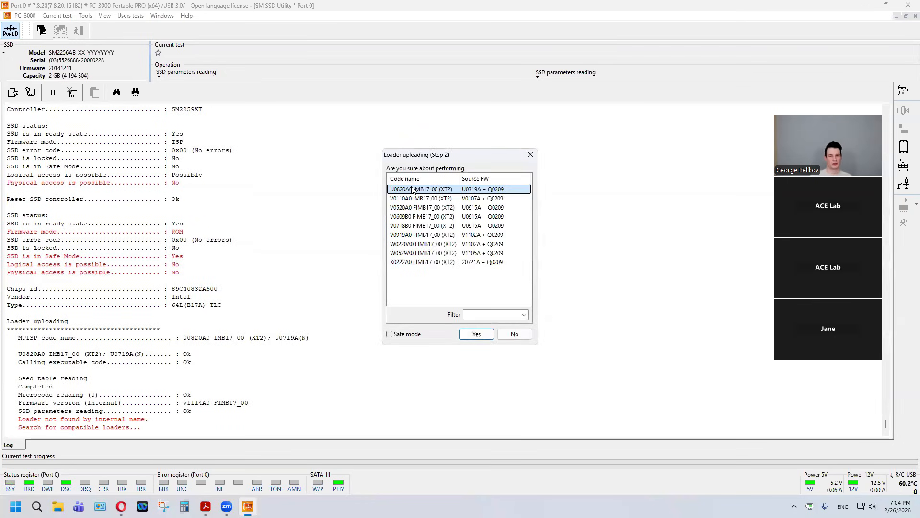
{"action": "left_click", "coordinate": [477, 336]}
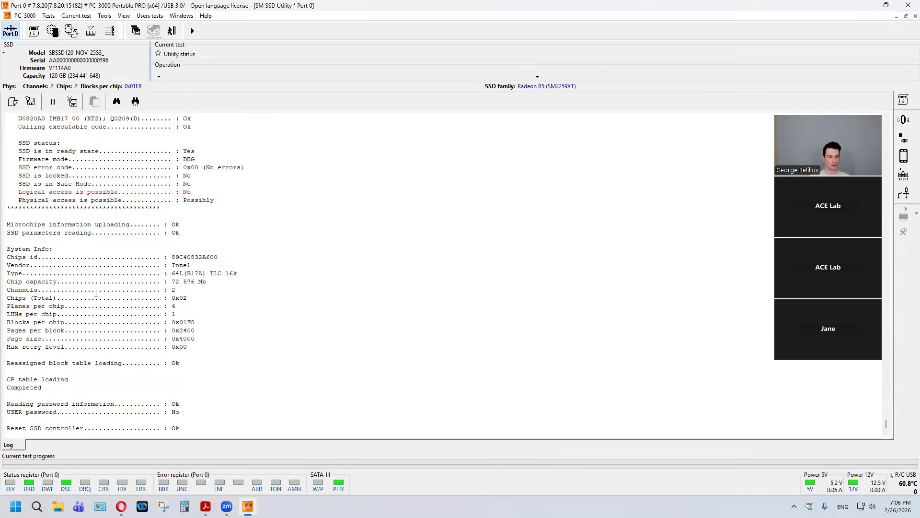
Step: Start creating the translator under a new profile, adding the suffix _Webinar to the suggested profile name
{"action": "double_click", "coordinate": [120, 398]}
{"action": "left_click", "coordinate": [118, 398]}
{"action": "left_click", "coordinate": [50, 17]}
{"action": "mouse_move", "coordinate": [68, 42]}
{"action": "mouse_move", "coordinate": [206, 89]}
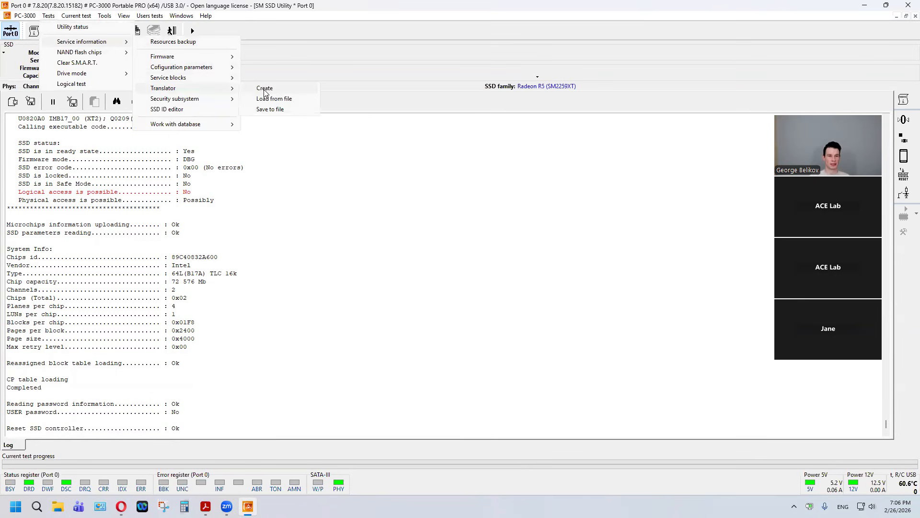
{"action": "left_click", "coordinate": [264, 89]}
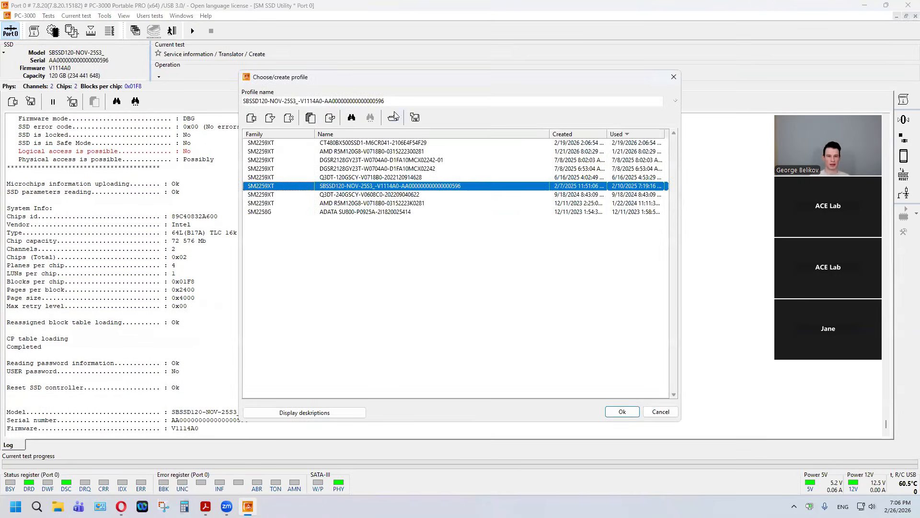
{"action": "type", "text": "_"}
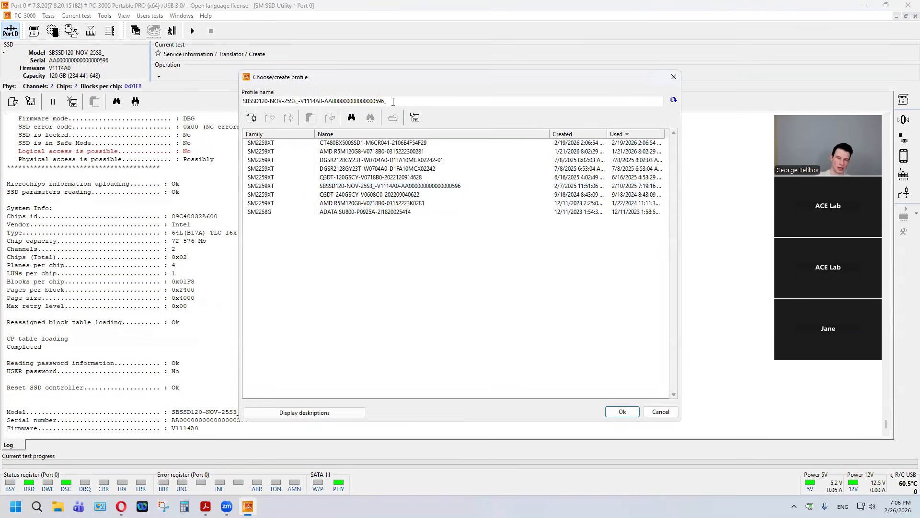
{"action": "type", "text": "Webiner"}
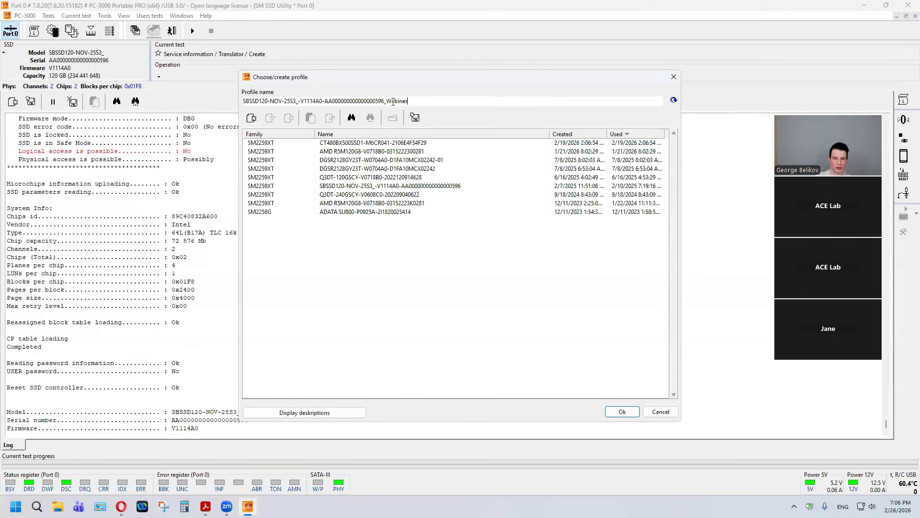
{"action": "key", "text": "BackSpace"}
{"action": "key", "text": "BackSpace"}
{"action": "type", "text": "ar"}
{"action": "key", "text": "Return"}
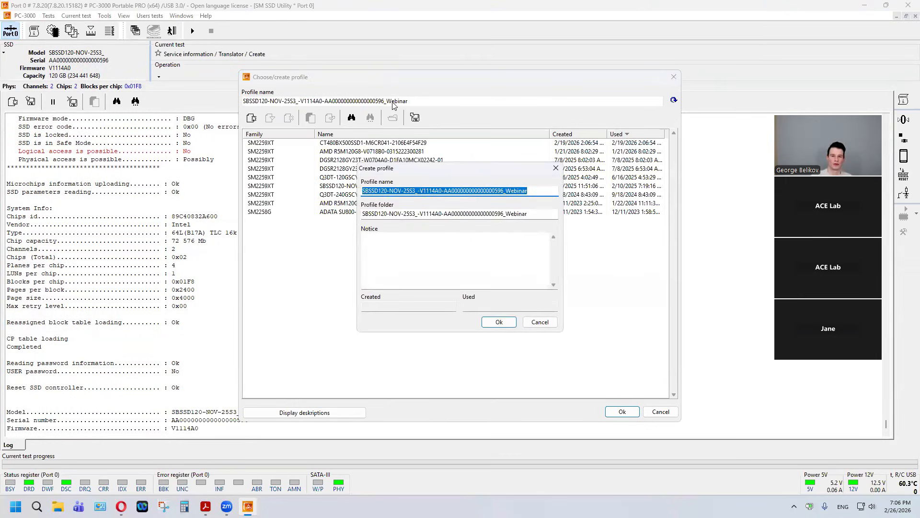
{"action": "key", "text": "Return"}
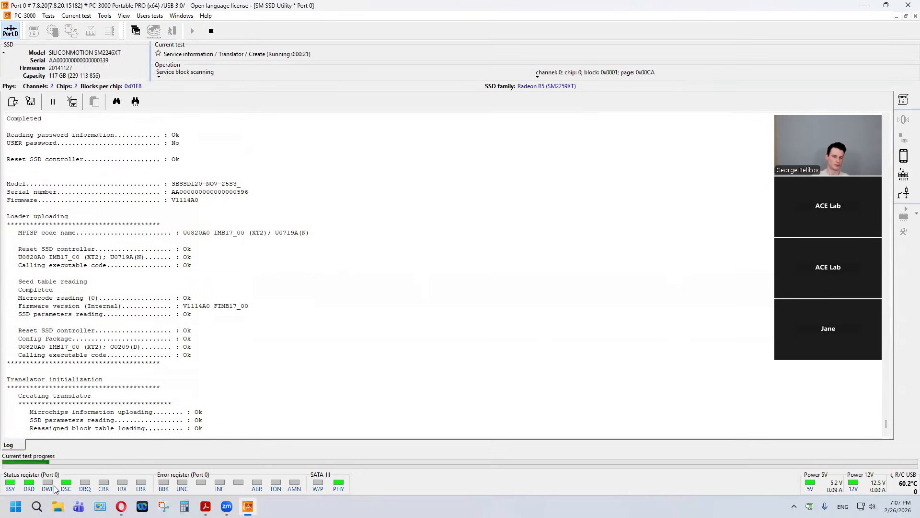
Step: Switch to File Explorer and check the SM2259XT folder inside Webinar on the 4TB HDD (L:) for a saved translator file
{"action": "left_click", "coordinate": [58, 506]}
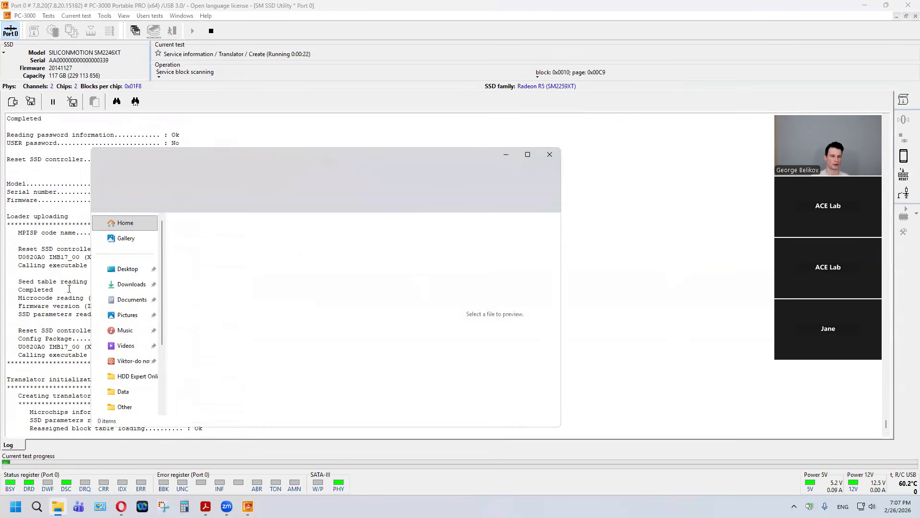
{"action": "left_click_drag", "start_coordinate": [336, 159], "coordinate": [0, 159]}
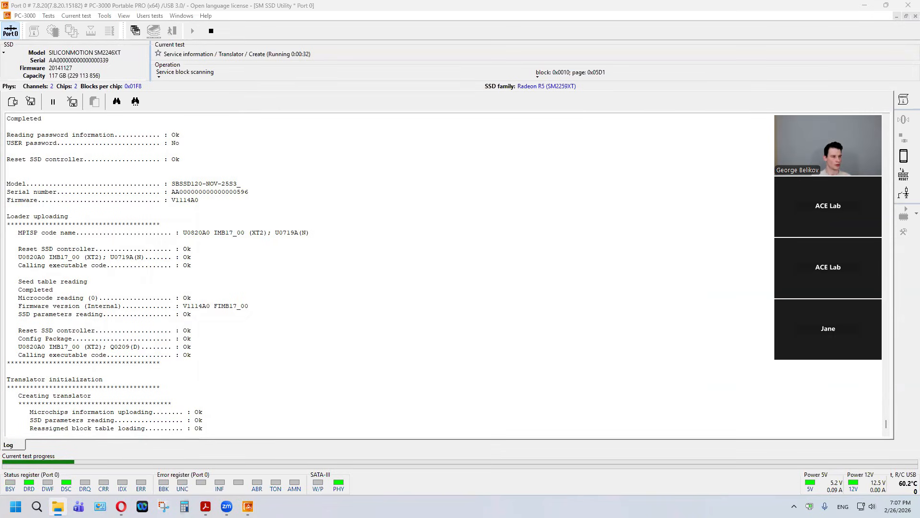
{"action": "key", "text": "alt+Tab"}
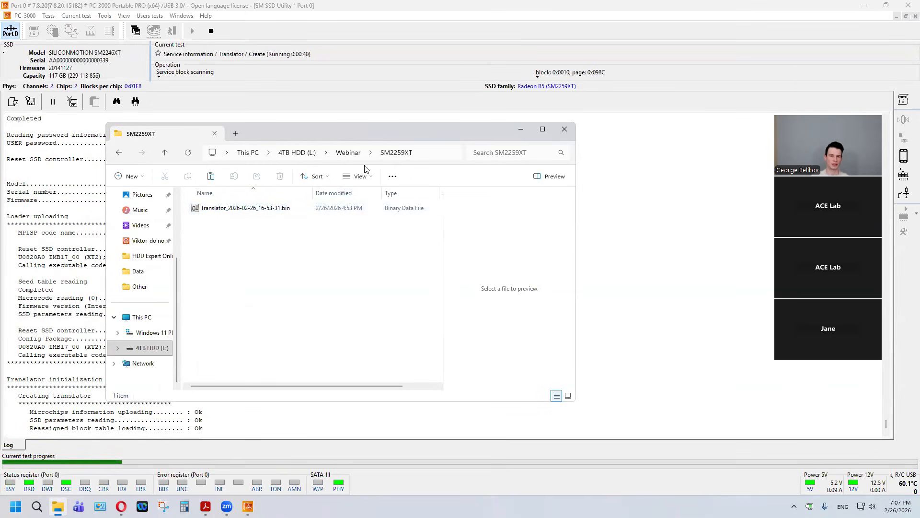
{"action": "left_click_drag", "start_coordinate": [366, 133], "coordinate": [474, 137]}
{"action": "left_click", "coordinate": [105, 263]}
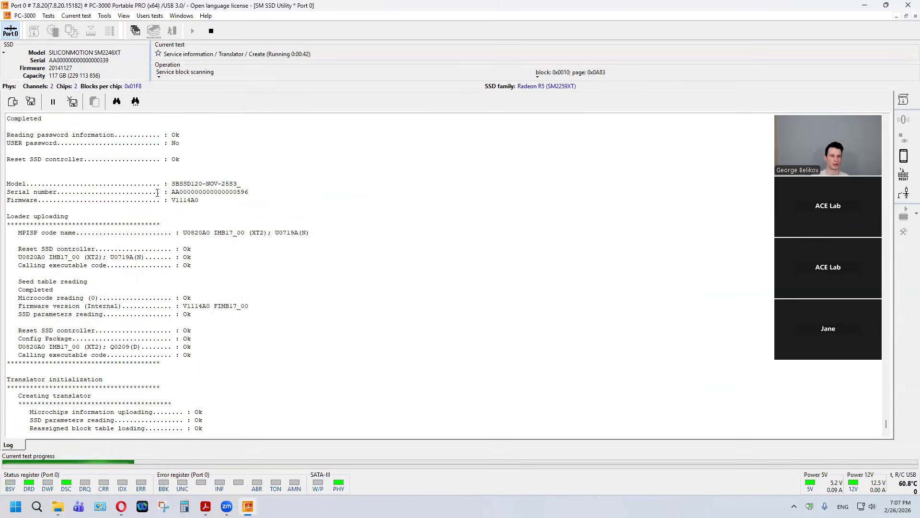
Step: Interrupt the translator creation and load the translator from L:\Webinar\SM2259XT\Translator_2026-02-26_16-53-31.bin
{"action": "left_click", "coordinate": [212, 31]}
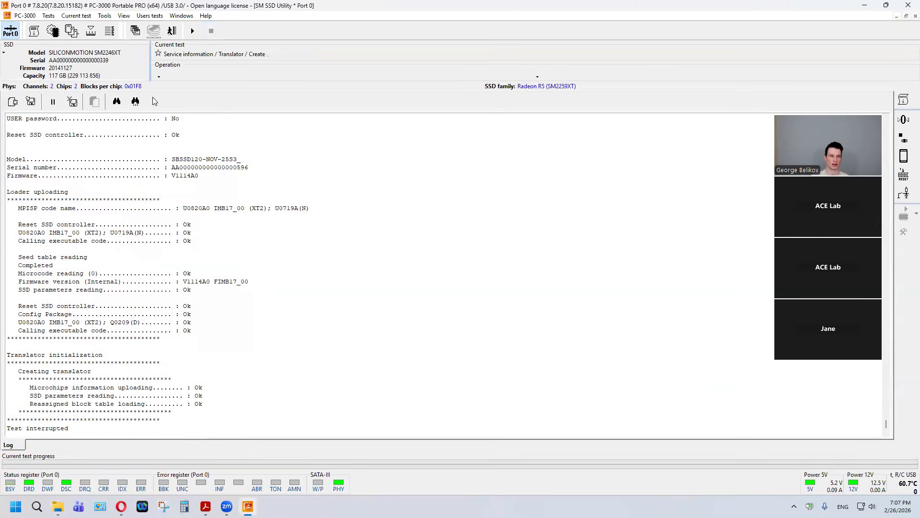
{"action": "left_click", "coordinate": [49, 16]}
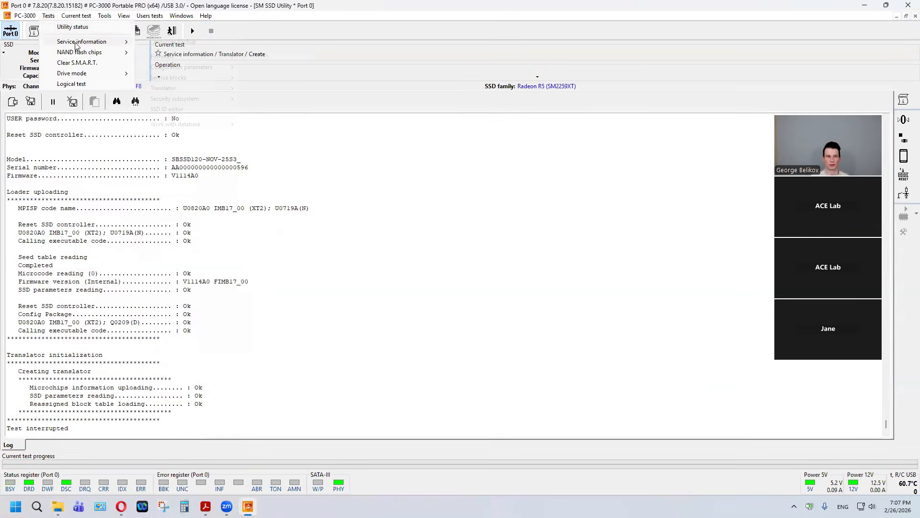
{"action": "mouse_move", "coordinate": [79, 42]}
{"action": "mouse_move", "coordinate": [199, 89]}
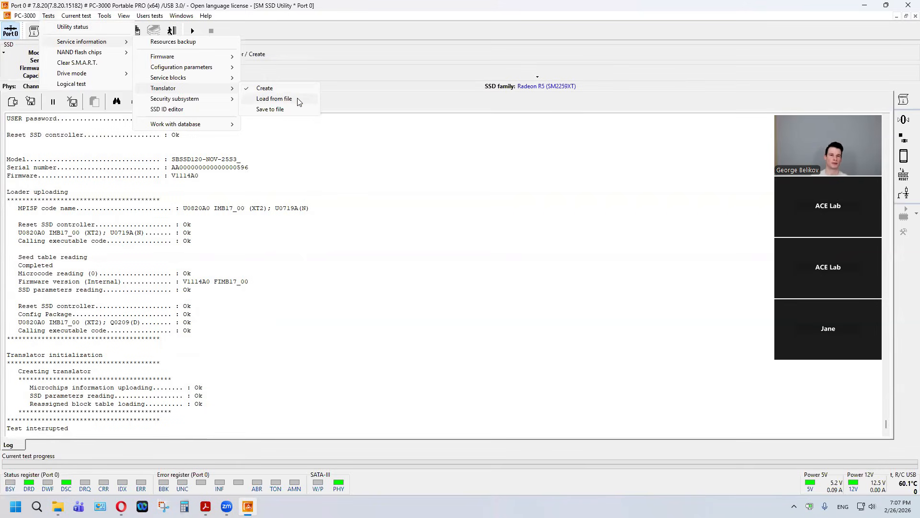
{"action": "left_click", "coordinate": [274, 99]}
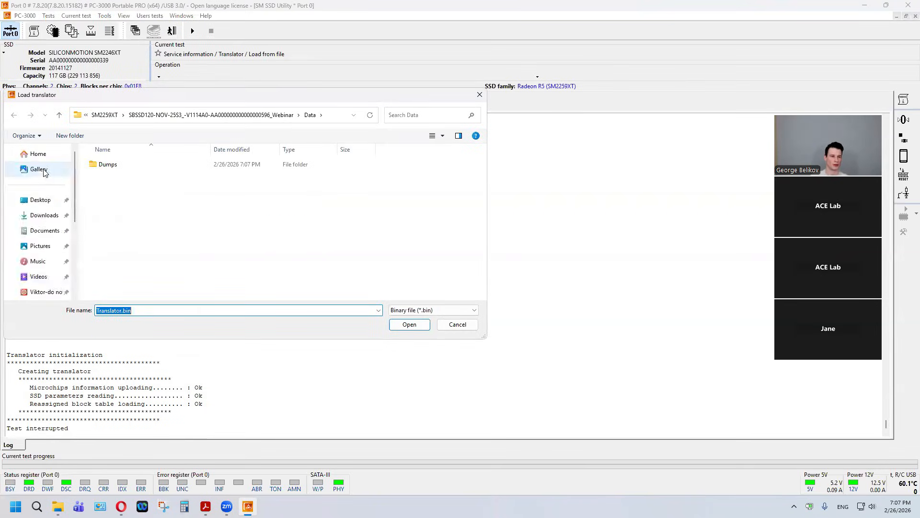
{"action": "left_click", "coordinate": [40, 200]}
{"action": "scroll", "coordinate": [40, 234], "scroll_direction": "down", "scroll_amount": 3}
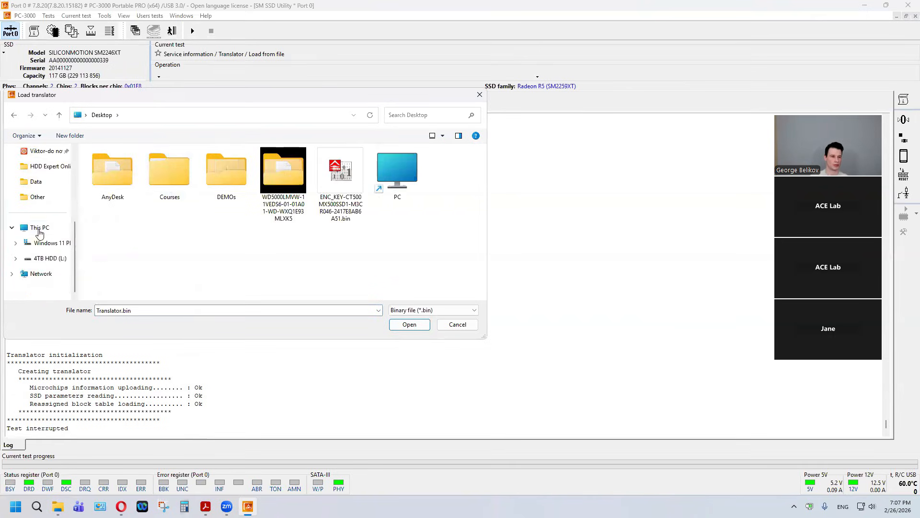
{"action": "left_click", "coordinate": [40, 233]}
{"action": "double_click", "coordinate": [259, 172]}
{"action": "left_click", "coordinate": [124, 178]}
{"action": "double_click", "coordinate": [124, 179]}
{"action": "double_click", "coordinate": [124, 177]}
{"action": "double_click", "coordinate": [132, 165]}
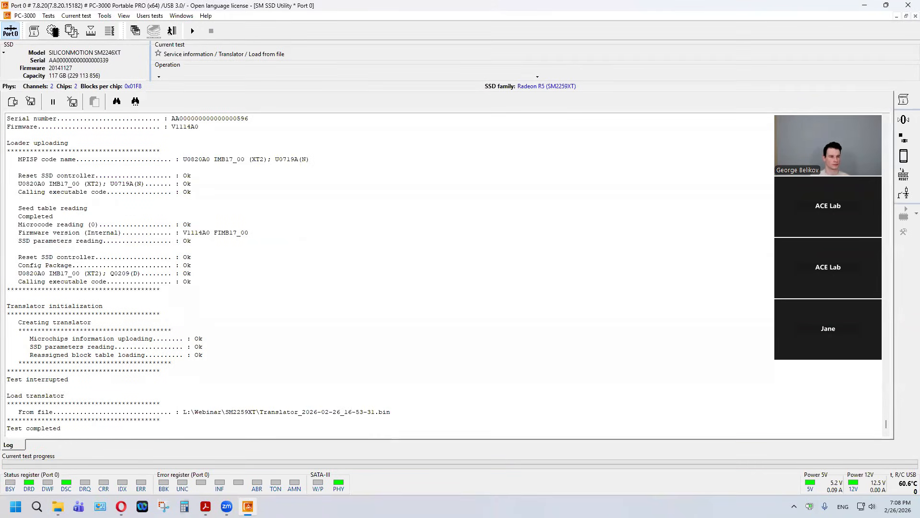
Step: Start Data Extractor from the utility, accepting physical reading by logical order with UDMA133 as the reading parameters
{"action": "left_click_drag", "start_coordinate": [82, 430], "coordinate": [6, 396]}
{"action": "left_click", "coordinate": [55, 411]}
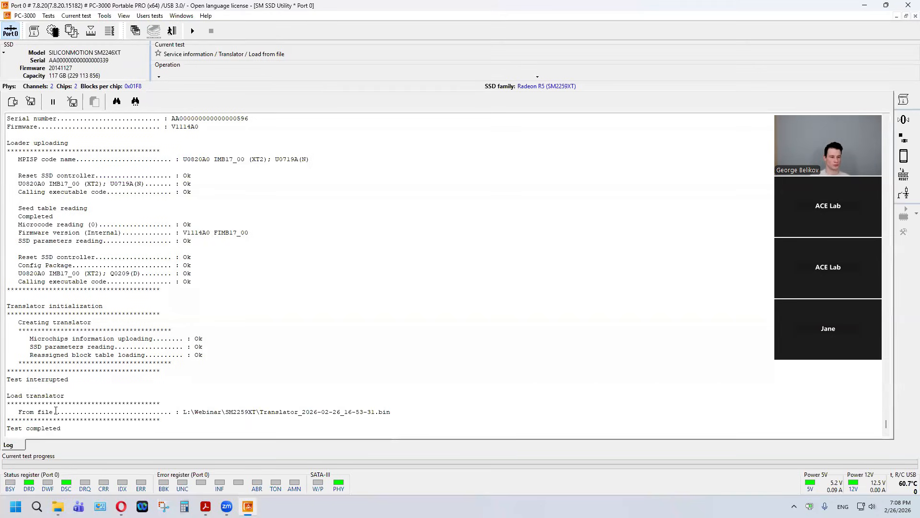
{"action": "left_click", "coordinate": [153, 30]}
{"action": "left_click", "coordinate": [154, 67]}
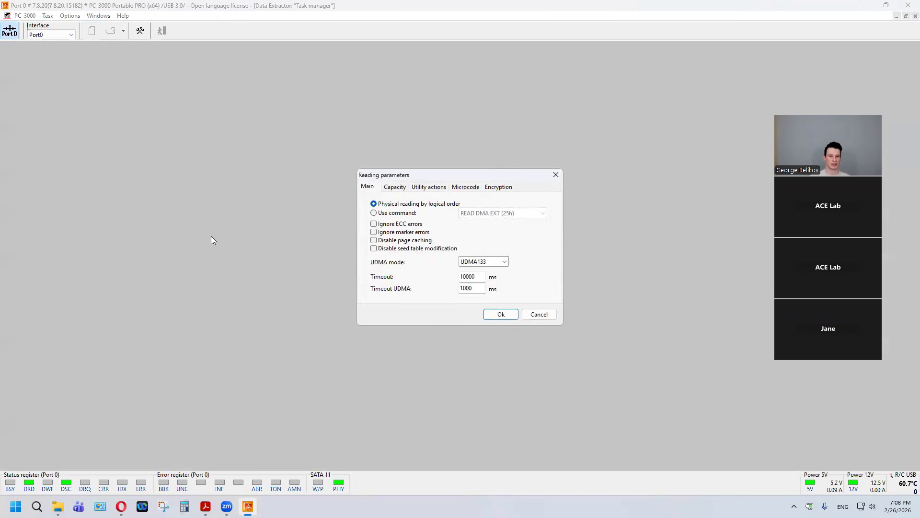
{"action": "left_click", "coordinate": [501, 314]}
Step: Create a folder named SM2259XT on drive L: and use it to store the new Data Extractor task
{"action": "left_click", "coordinate": [617, 259]}
{"action": "left_click", "coordinate": [421, 178]}
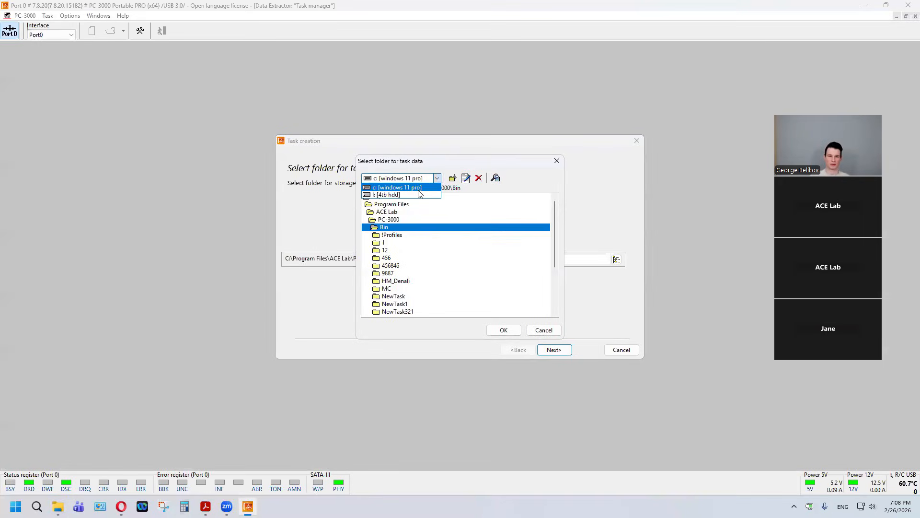
{"action": "left_click", "coordinate": [419, 194]}
{"action": "left_click", "coordinate": [453, 179]}
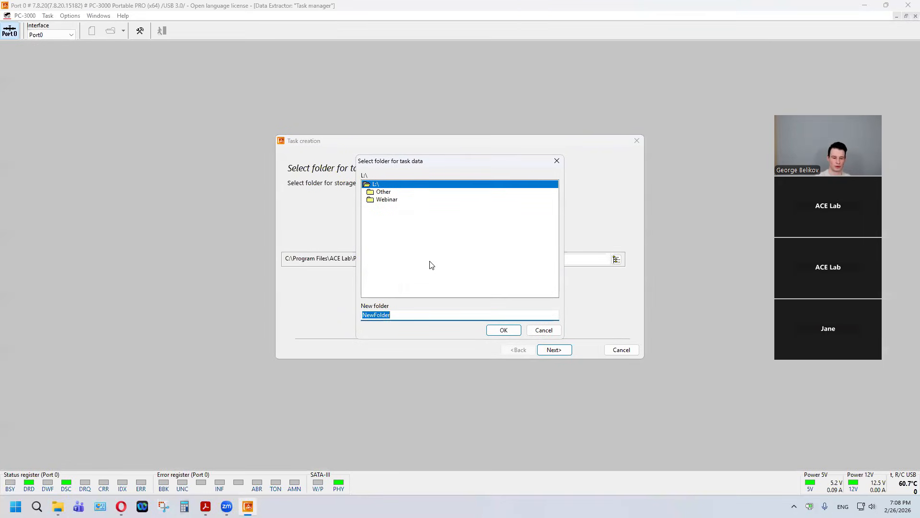
{"action": "type", "text": "SM2259"}
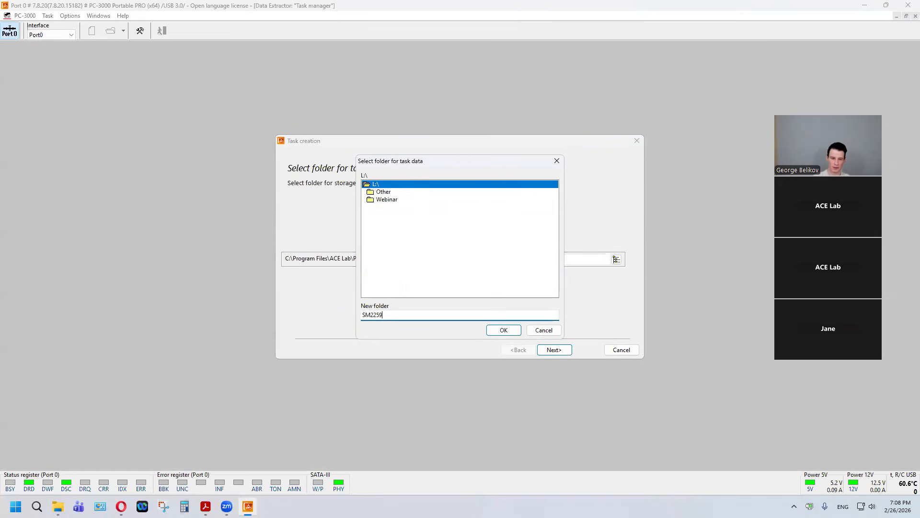
{"action": "type", "text": "XT"}
{"action": "key", "text": "Return"}
{"action": "left_click", "coordinate": [504, 330]}
{"action": "left_click", "coordinate": [554, 350]}
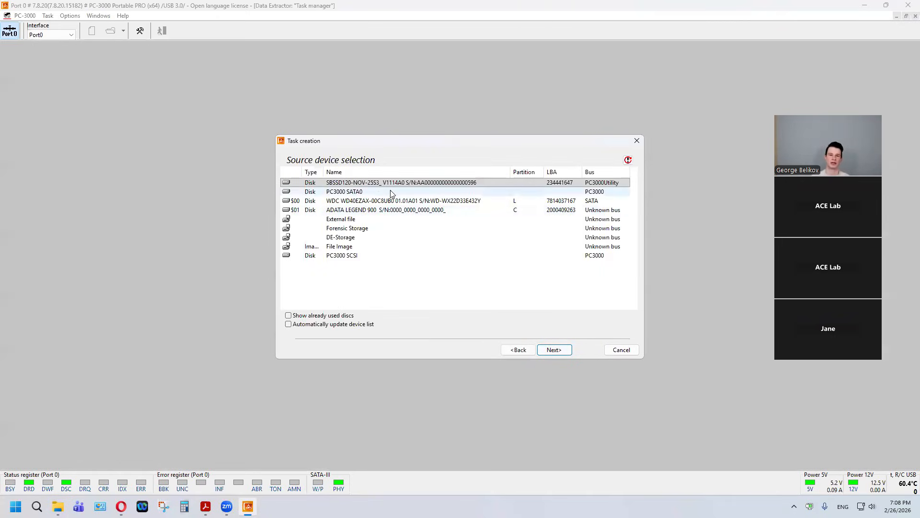
Step: Choose the SBSSD120-NOV-25S3_ drive on the PC3000Utility bus as source and File Image as destination, and finish creating the task
{"action": "left_click", "coordinate": [565, 184]}
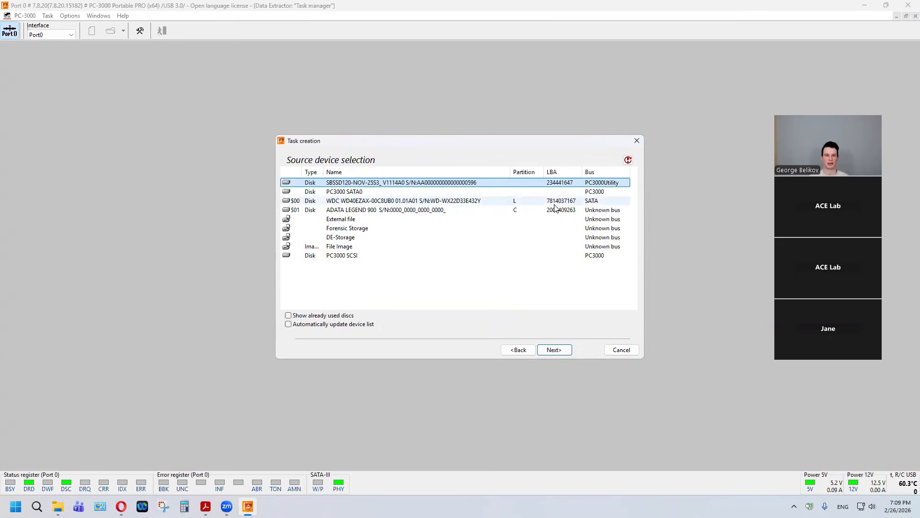
{"action": "left_click", "coordinate": [564, 354]}
{"action": "left_click", "coordinate": [561, 352]}
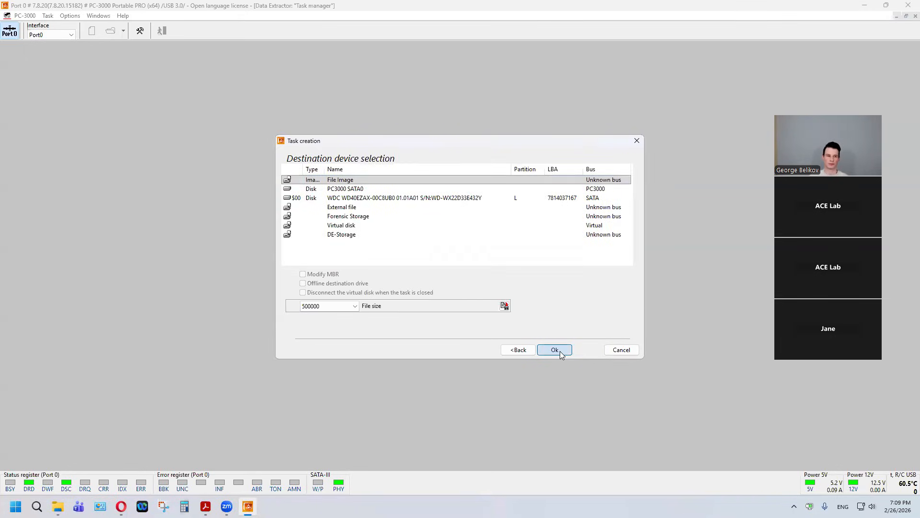
{"action": "left_click", "coordinate": [561, 351]}
{"action": "left_click", "coordinate": [555, 350]}
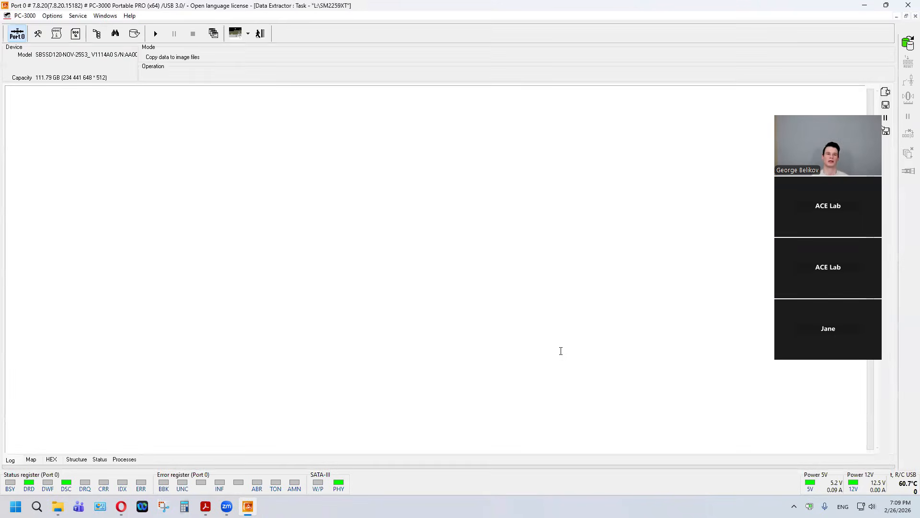
Step: Open the drive's folder view and expand partition 1 and its NTFS - SmartBuy 128GB volume to the Root contents
{"action": "left_click", "coordinate": [99, 38]}
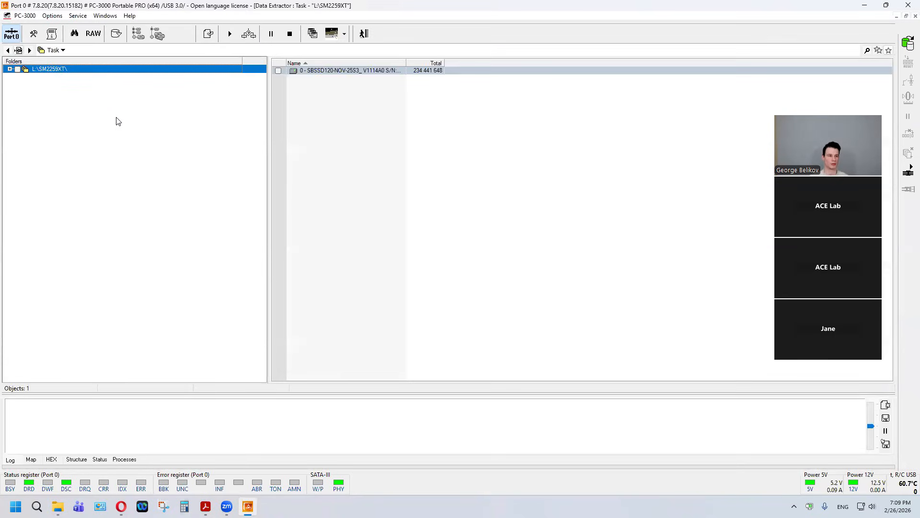
{"action": "double_click", "coordinate": [42, 70]}
{"action": "double_click", "coordinate": [72, 77]}
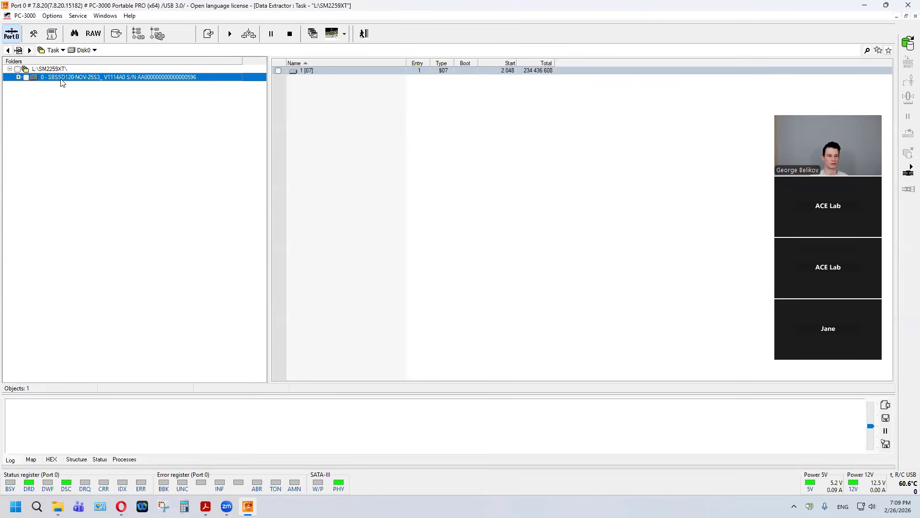
{"action": "double_click", "coordinate": [57, 86]}
{"action": "left_click", "coordinate": [67, 94]}
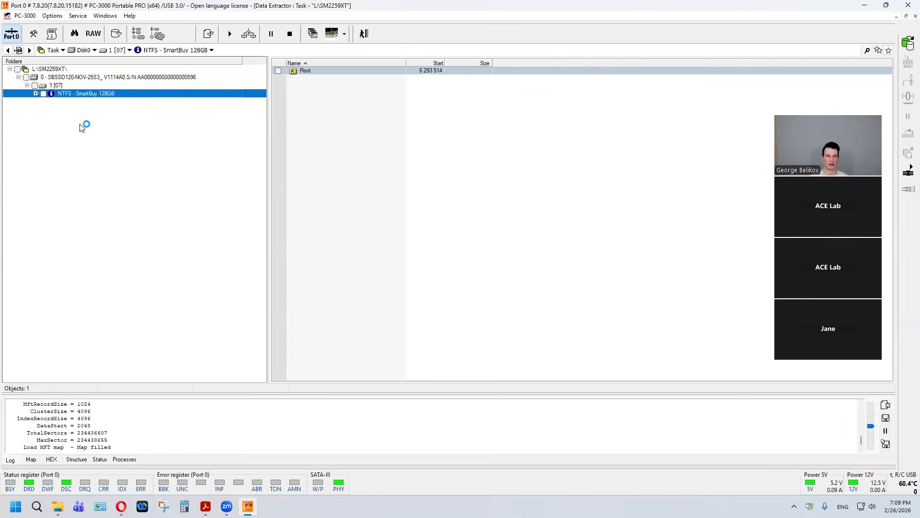
{"action": "double_click", "coordinate": [79, 95]}
{"action": "left_click", "coordinate": [72, 103]}
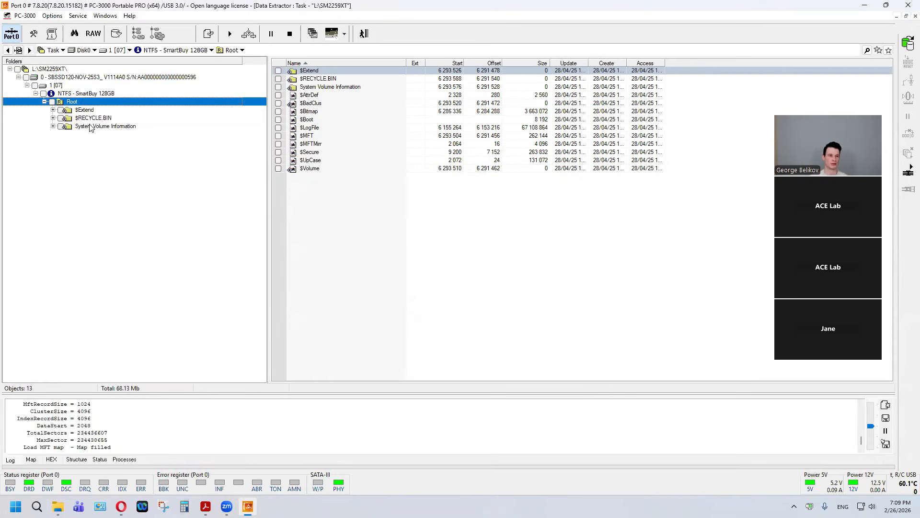
Step: Add a drive with access "by physics" from drive 0, accepting physical reading by logical order with UDMA133
{"action": "left_click", "coordinate": [86, 79]}
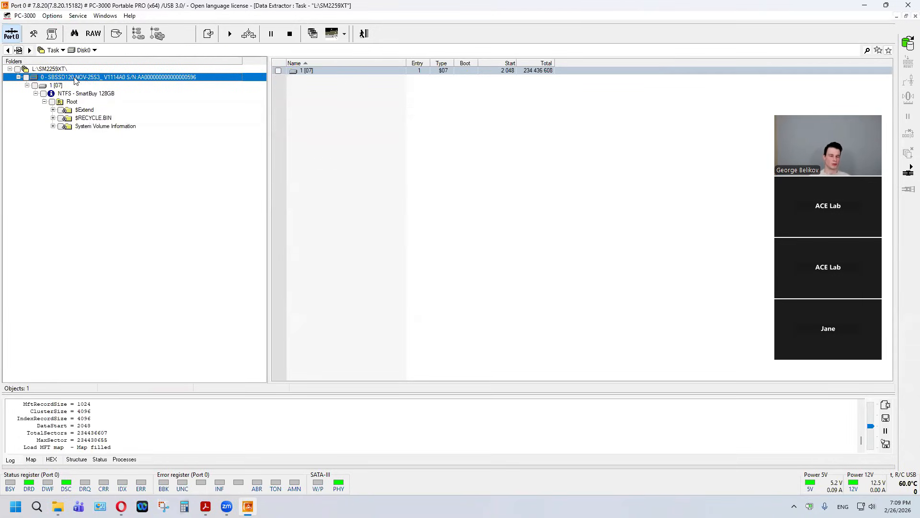
{"action": "right_click", "coordinate": [70, 81]}
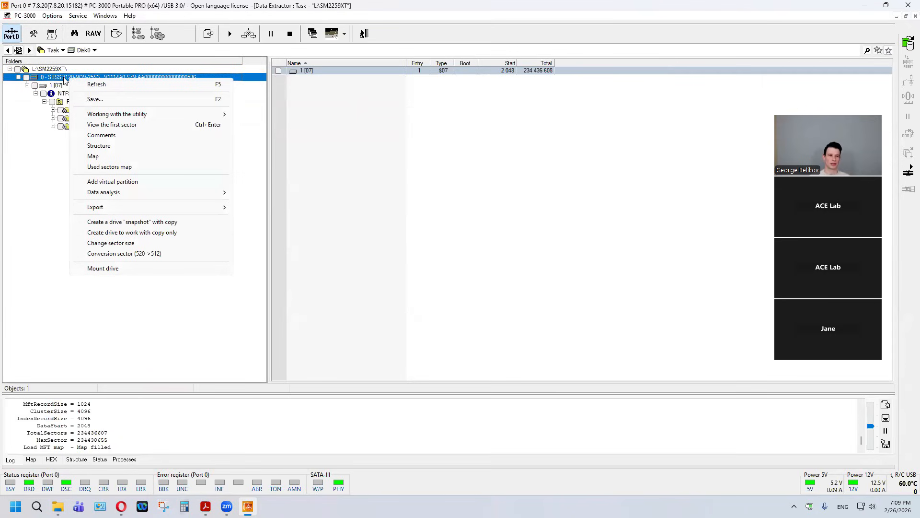
{"action": "mouse_move", "coordinate": [136, 116]}
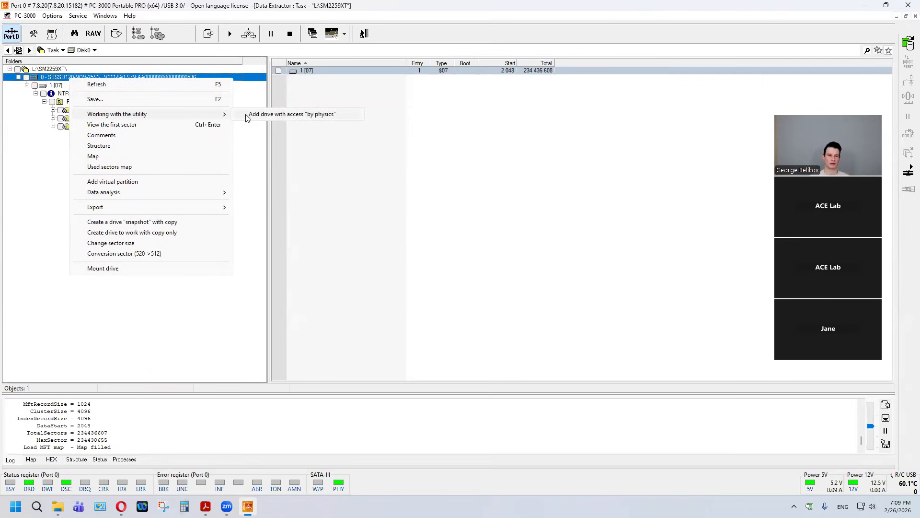
{"action": "left_click", "coordinate": [346, 118]}
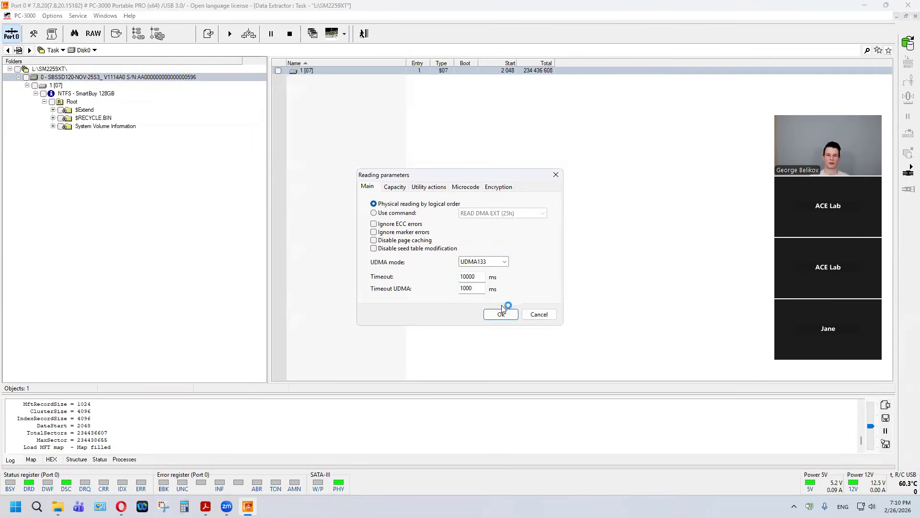
{"action": "left_click", "coordinate": [500, 314]}
{"action": "left_click", "coordinate": [556, 350]}
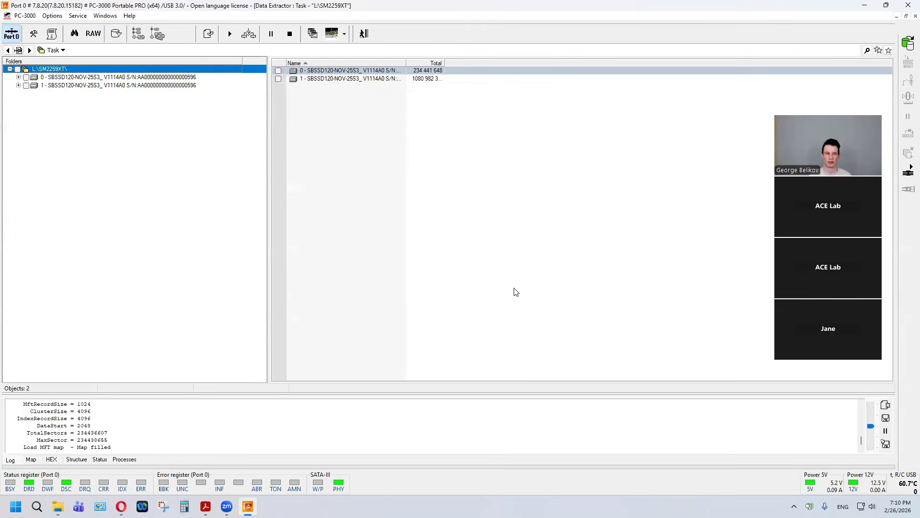
Step: Add a drive with translation and versions based on the physical-access drive 1
{"action": "left_click", "coordinate": [58, 86]}
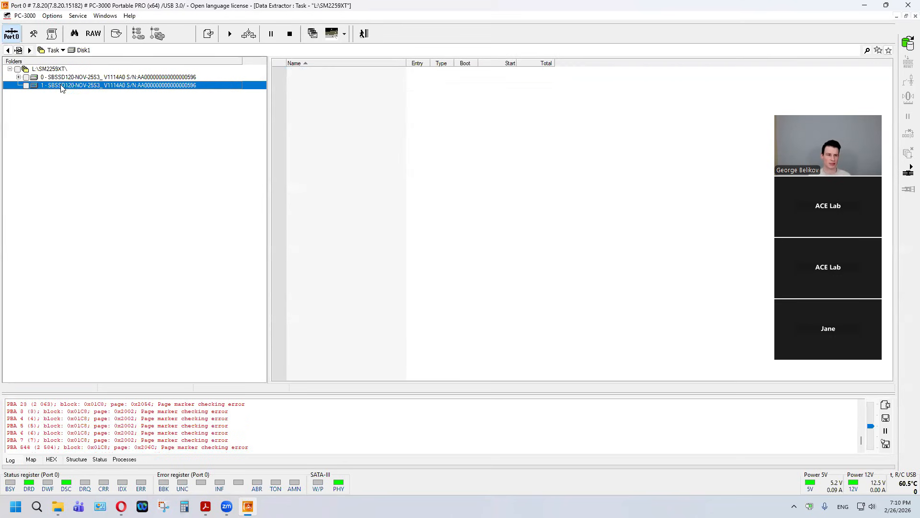
{"action": "right_click", "coordinate": [61, 87]}
{"action": "mouse_move", "coordinate": [75, 124]}
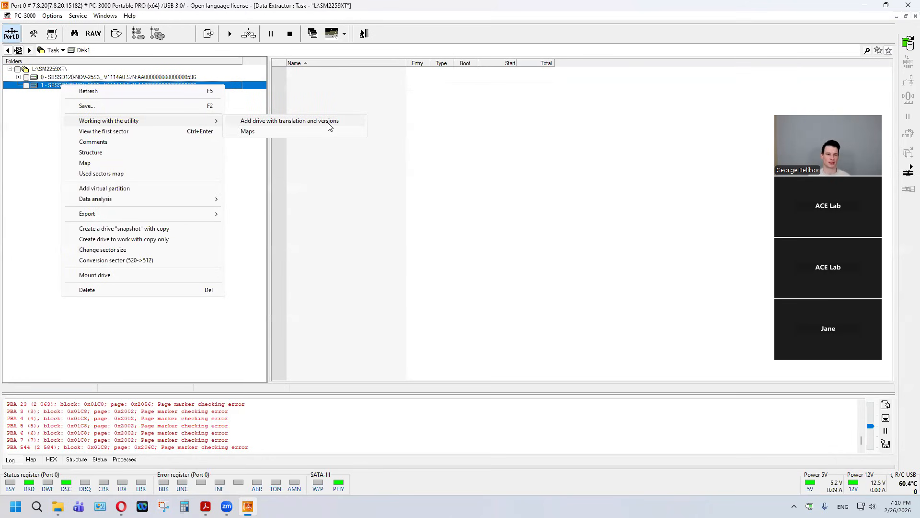
{"action": "left_click", "coordinate": [347, 123]}
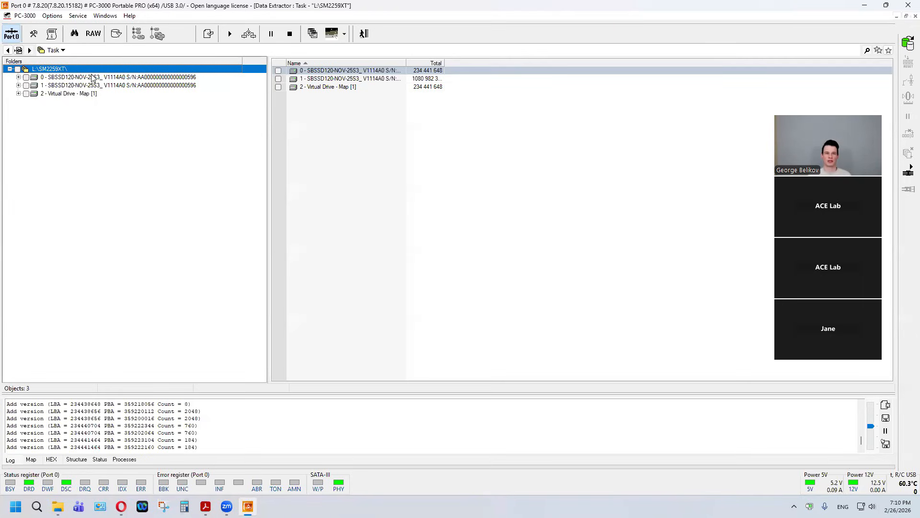
Step: Expand Virtual Drive - Map [1] through partition 1 and its NTFS - SmartBuy 128GB volume to the Root contents
{"action": "left_click", "coordinate": [87, 94]}
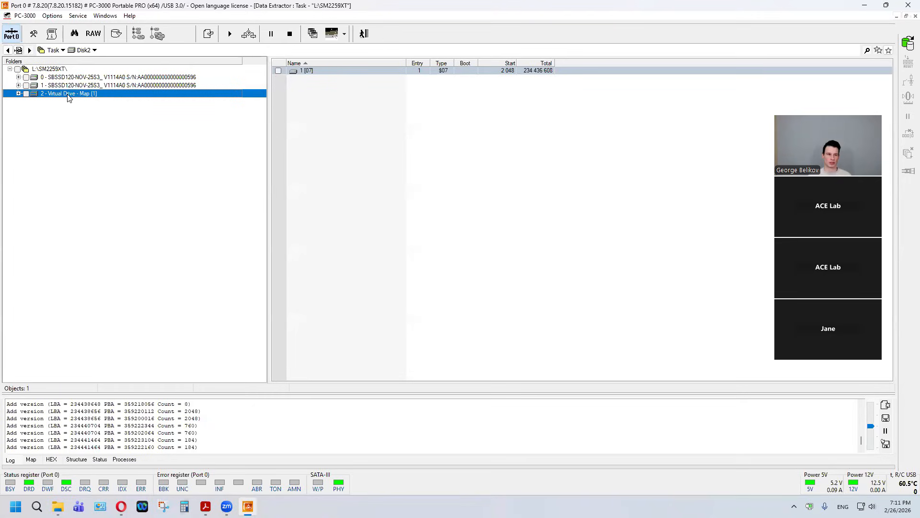
{"action": "double_click", "coordinate": [67, 95]}
{"action": "double_click", "coordinate": [61, 101]}
{"action": "left_click", "coordinate": [66, 110]}
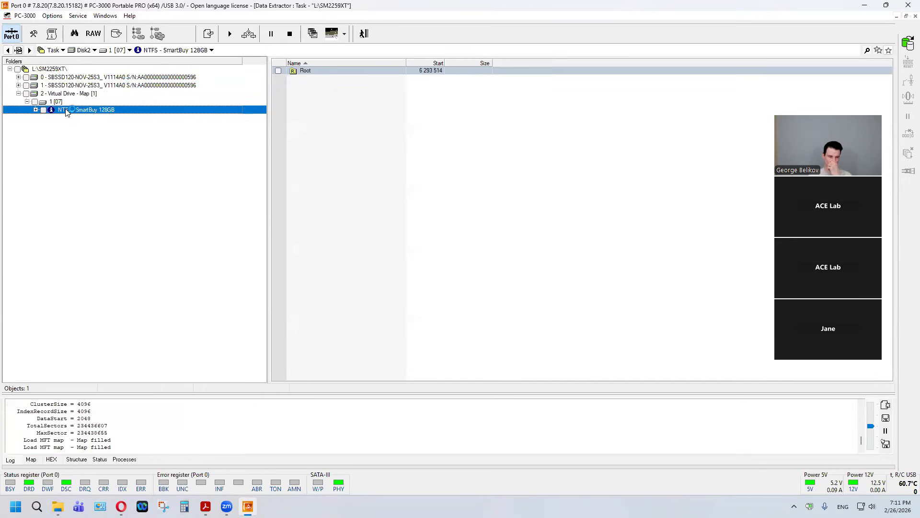
{"action": "double_click", "coordinate": [66, 110]}
{"action": "left_click", "coordinate": [71, 118]}
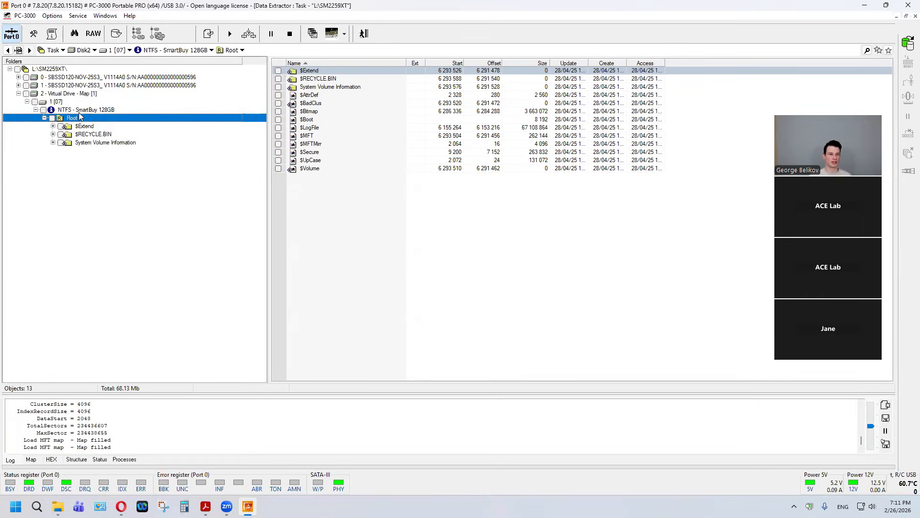
Step: Open Virtual Drive - Map [1] for editing and expand partition 1 and its NTFS volume in the map editor
{"action": "right_click", "coordinate": [75, 96]}
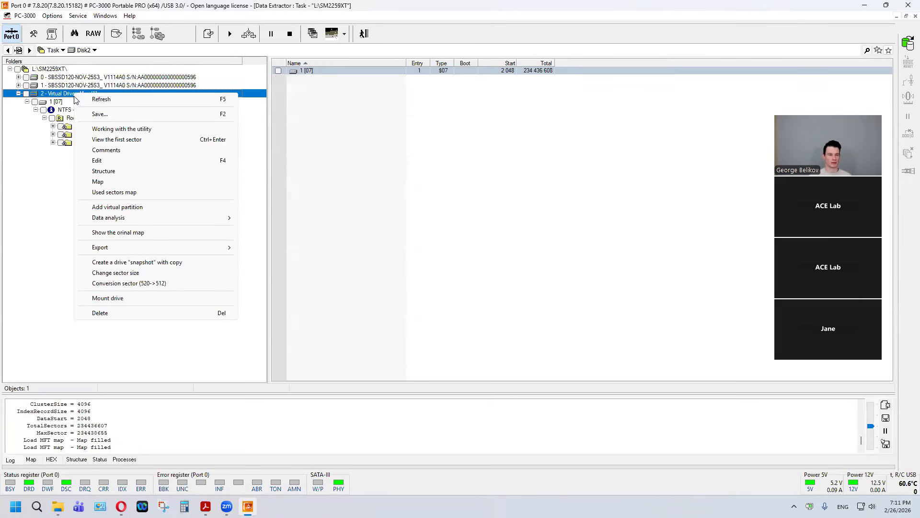
{"action": "left_click", "coordinate": [98, 161]}
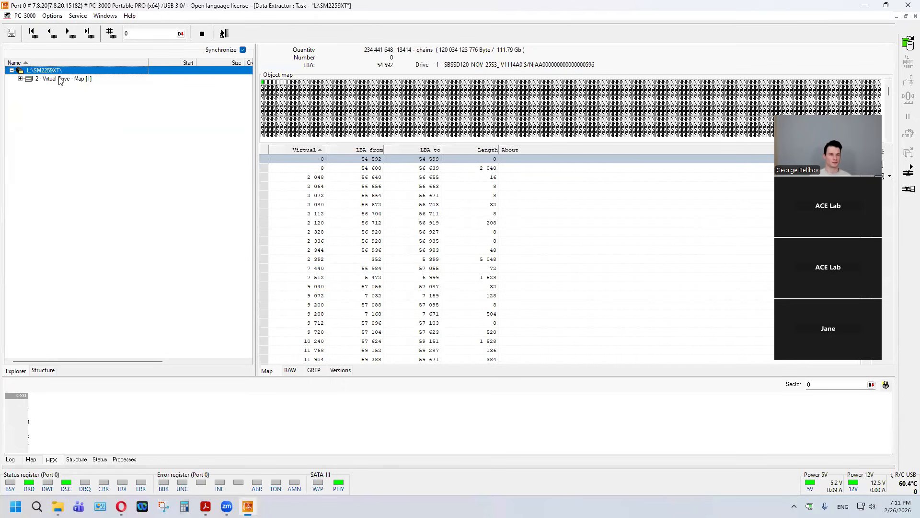
{"action": "double_click", "coordinate": [61, 79]}
{"action": "double_click", "coordinate": [55, 87]}
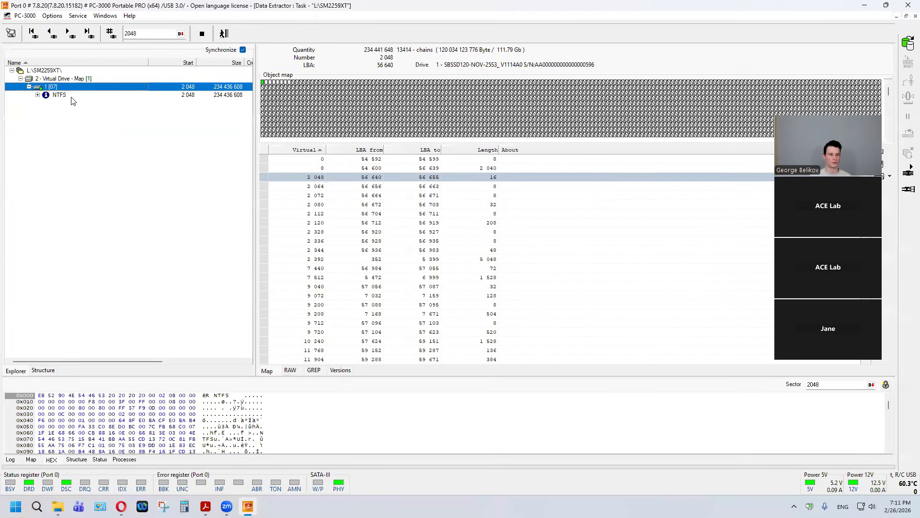
{"action": "left_click", "coordinate": [65, 98]}
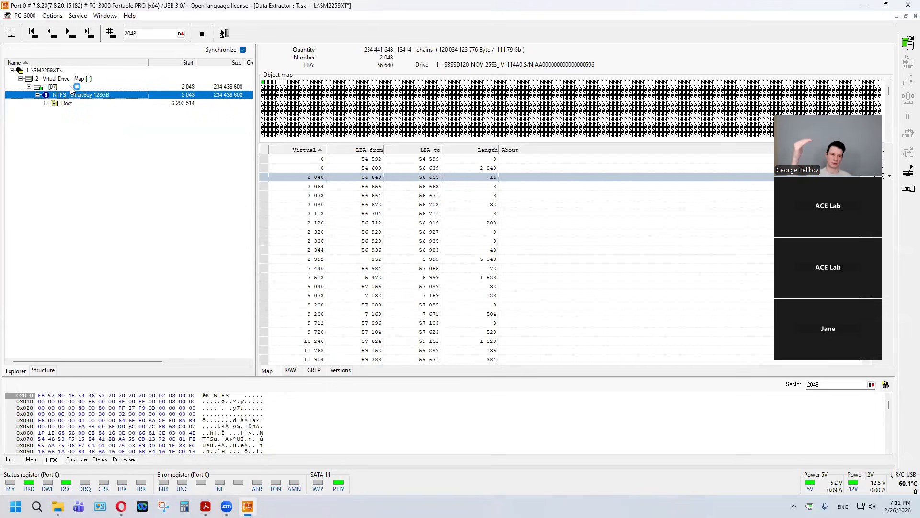
Step: Examine the stored sector versions of partition 1, the NTFS volume and its Root folder
{"action": "left_click", "coordinate": [337, 371]}
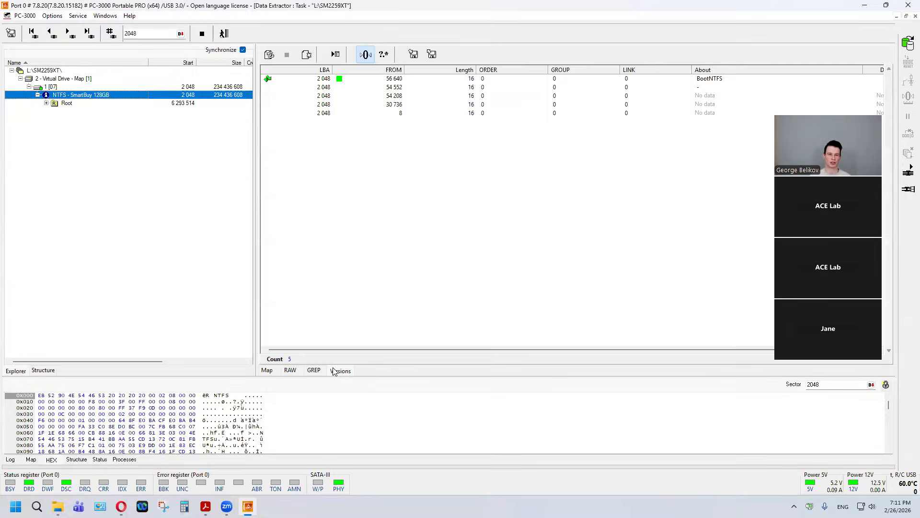
{"action": "left_click", "coordinate": [50, 87]}
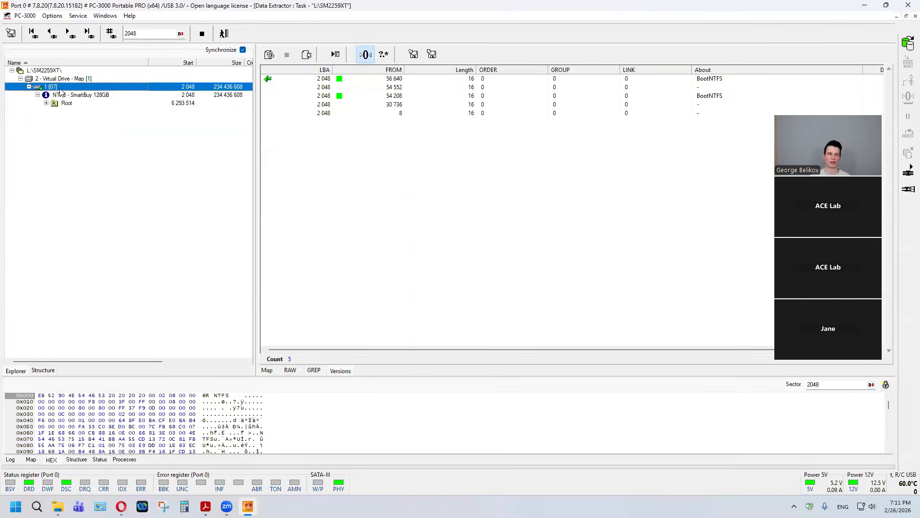
{"action": "left_click", "coordinate": [74, 95]}
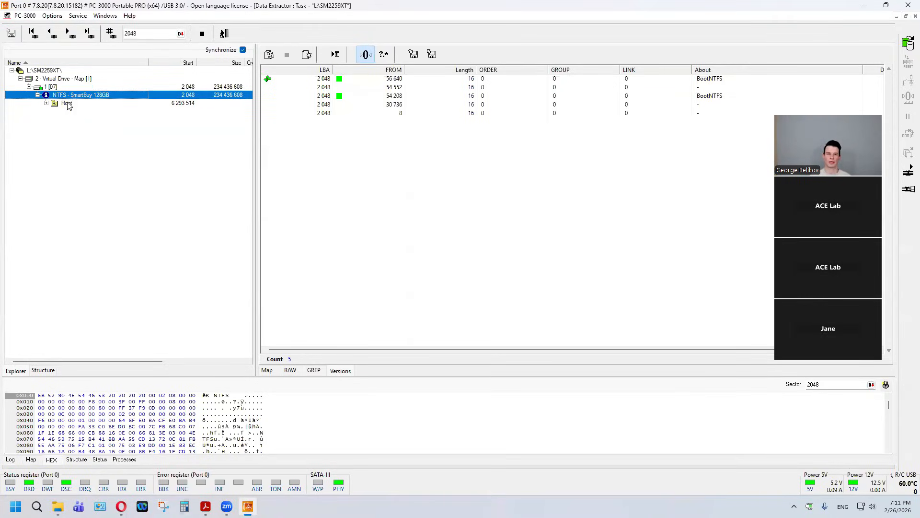
{"action": "double_click", "coordinate": [68, 104]}
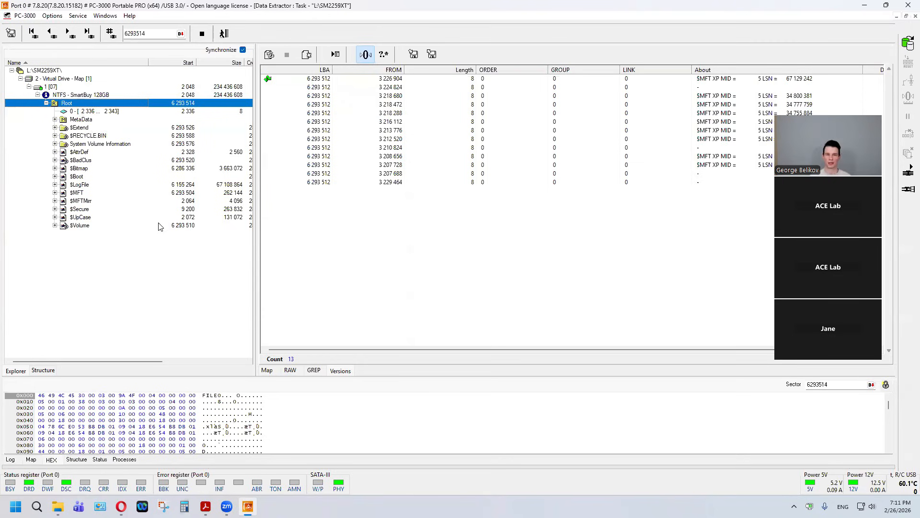
Step: Enable Headers control for the NTFS - SmartBuy 128GB volume
{"action": "right_click", "coordinate": [70, 105]}
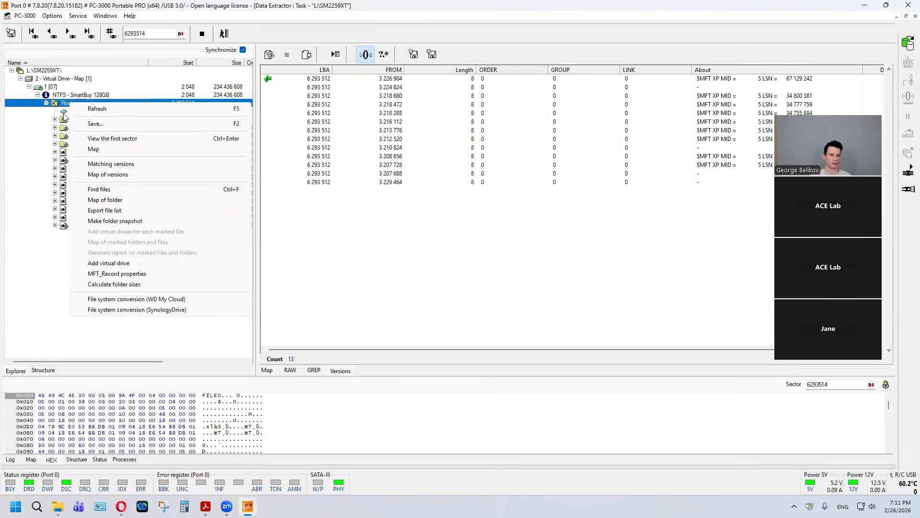
{"action": "left_click", "coordinate": [62, 96]}
{"action": "right_click", "coordinate": [62, 95]}
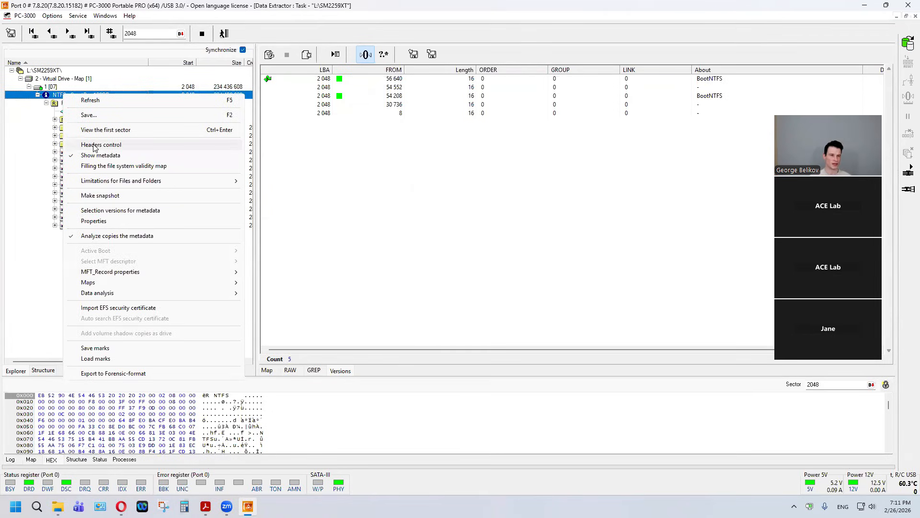
{"action": "left_click", "coordinate": [93, 146]}
Step: Expand the $Extend, $RECYCLE.BIN and System Volume Information folders to check their header status
{"action": "double_click", "coordinate": [85, 128]}
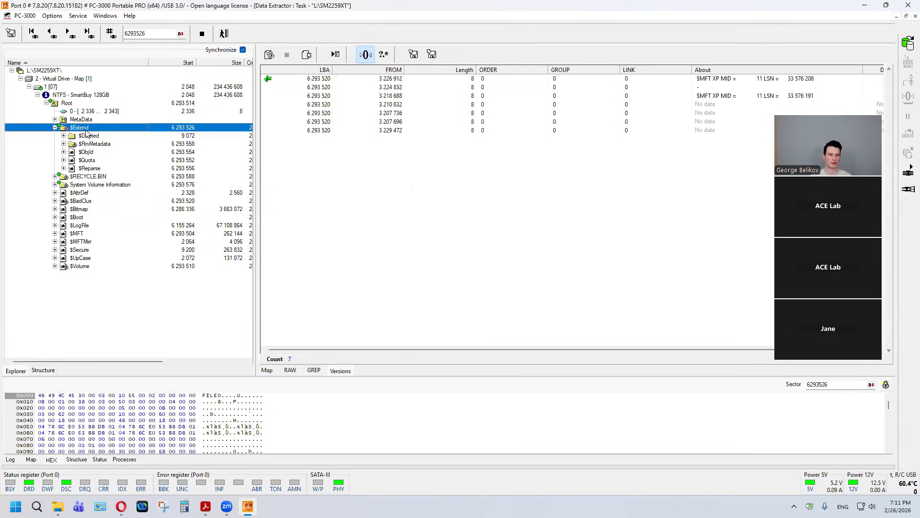
{"action": "double_click", "coordinate": [94, 177]}
{"action": "double_click", "coordinate": [99, 193]}
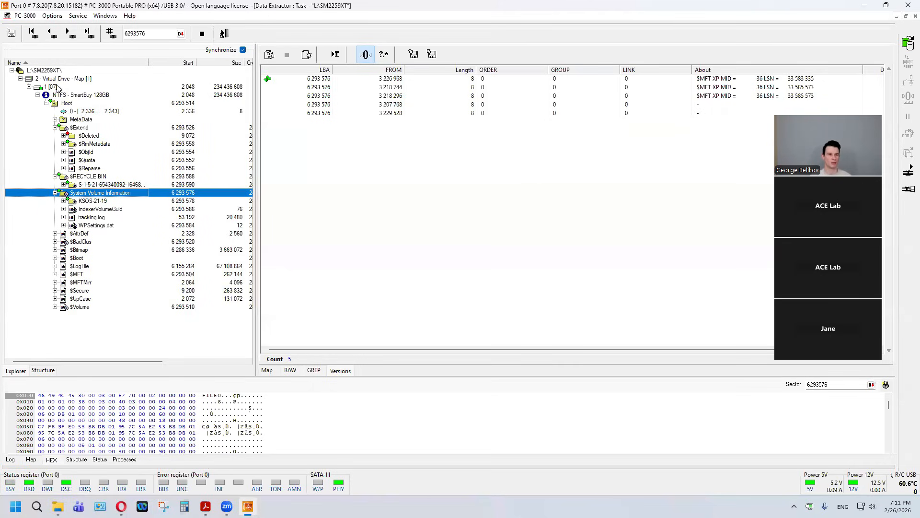
Step: Inspect the Root folder's version list and view the sector data of its second version
{"action": "left_click", "coordinate": [68, 104]}
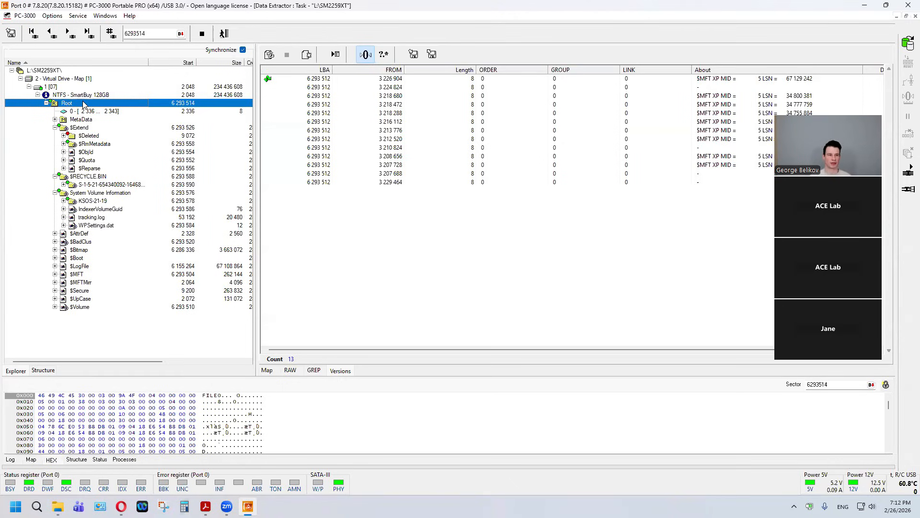
{"action": "right_click", "coordinate": [83, 104]}
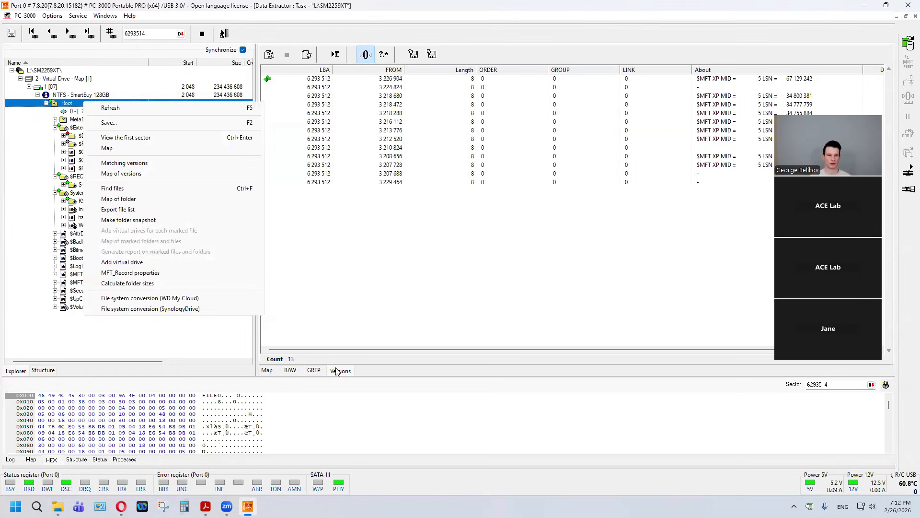
{"action": "left_click", "coordinate": [337, 353]}
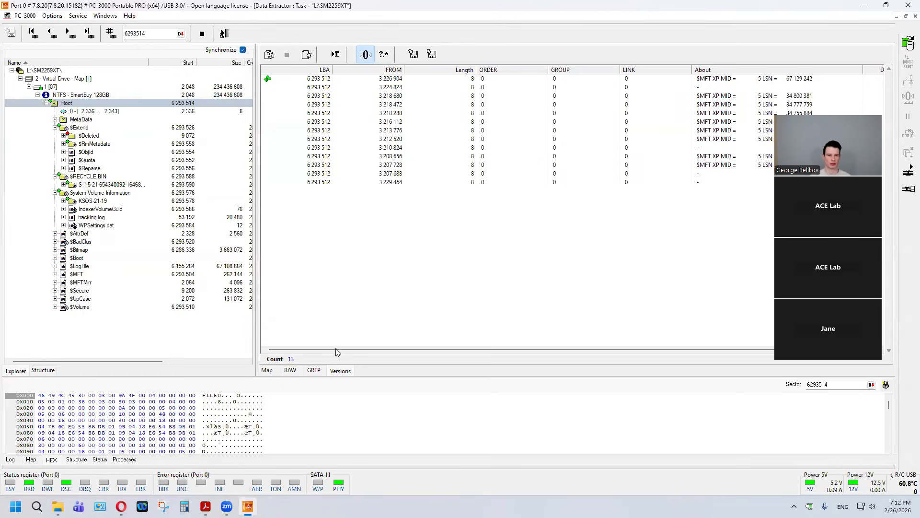
{"action": "left_click", "coordinate": [296, 87]}
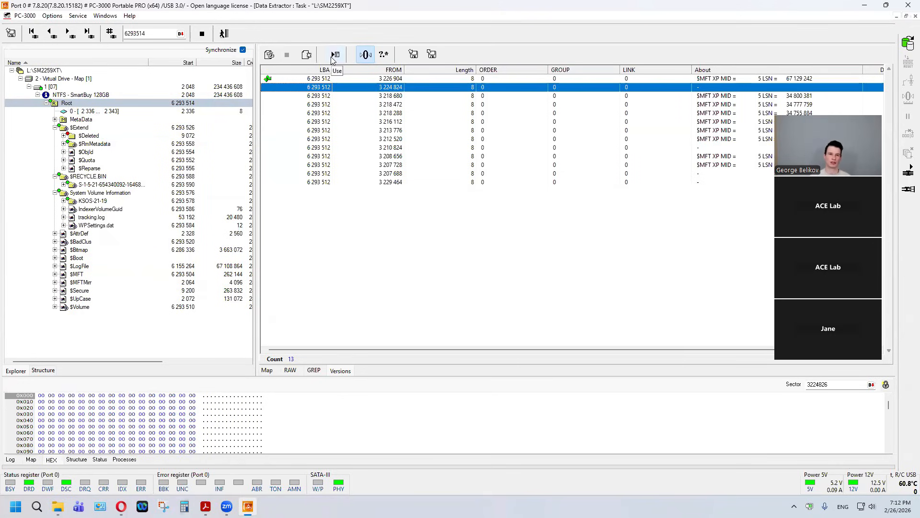
Step: Run Selection versions for metadata on the NTFS volume, including MFT record number zero, using the most relevant record as criterion
{"action": "left_click", "coordinate": [86, 95]}
{"action": "right_click", "coordinate": [86, 96]}
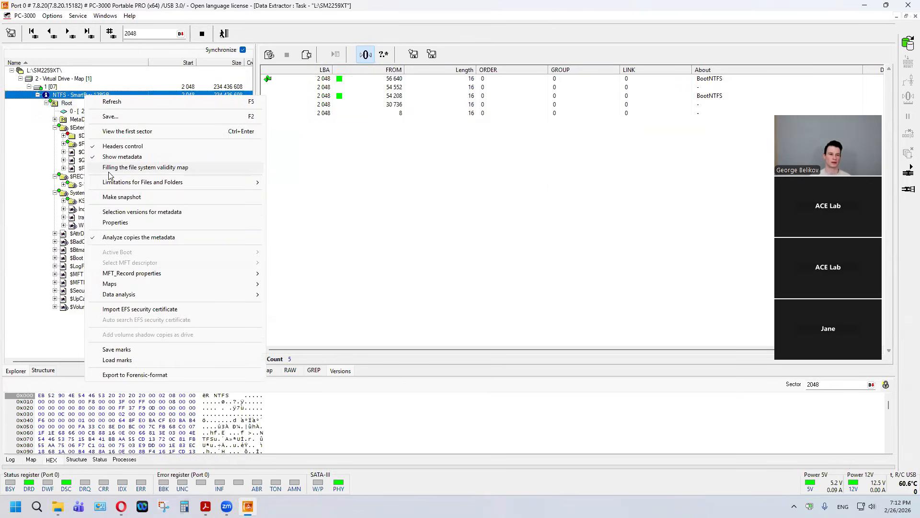
{"action": "left_click", "coordinate": [127, 214]}
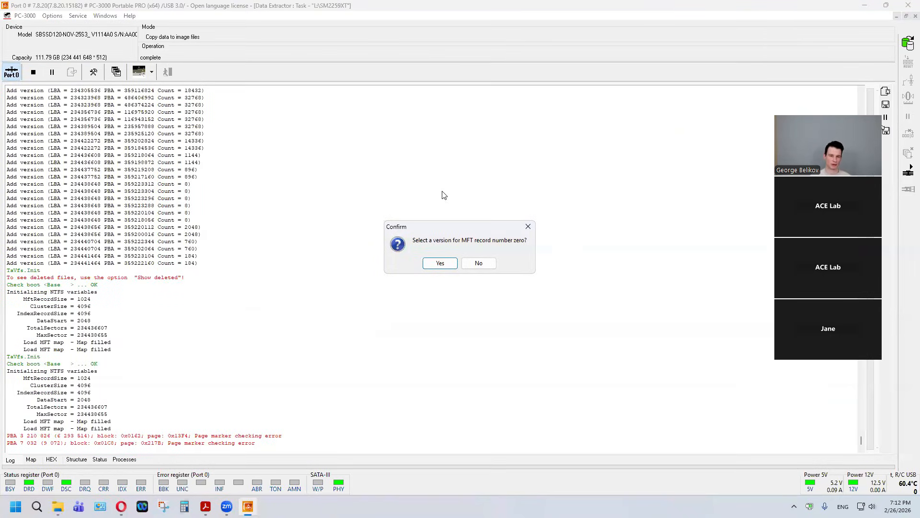
{"action": "left_click", "coordinate": [444, 265]}
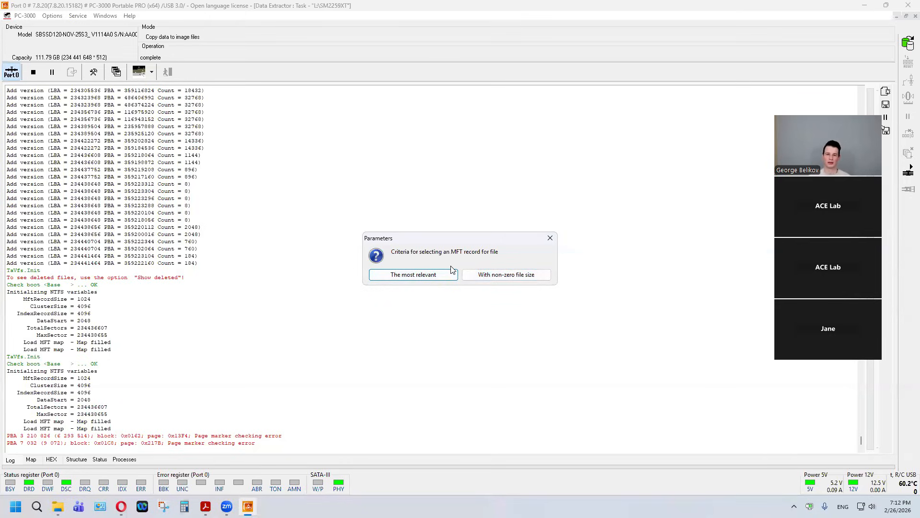
{"action": "left_click", "coordinate": [421, 275]}
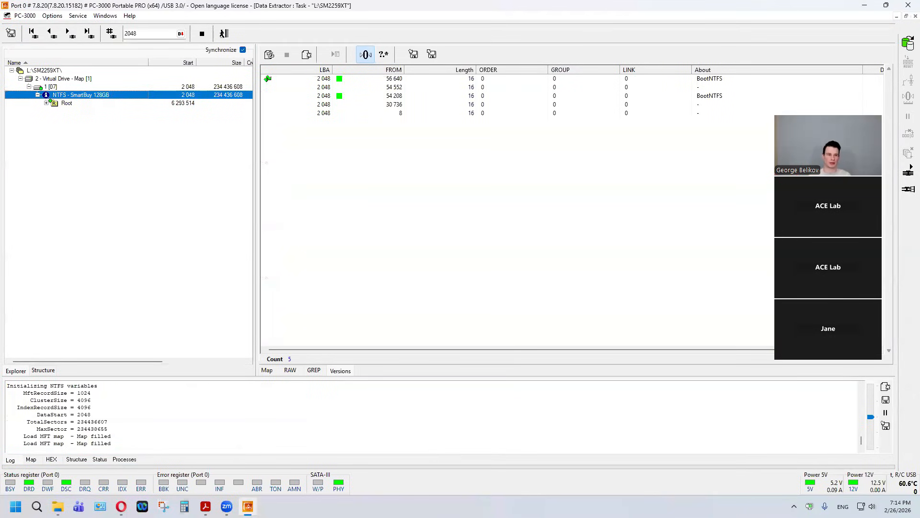
{"action": "left_click", "coordinate": [103, 16]}
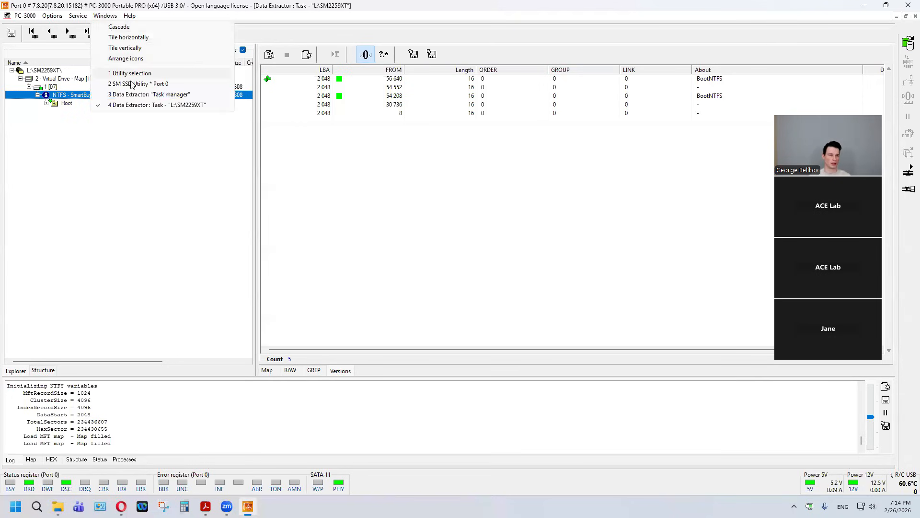
{"action": "left_click", "coordinate": [129, 83]}
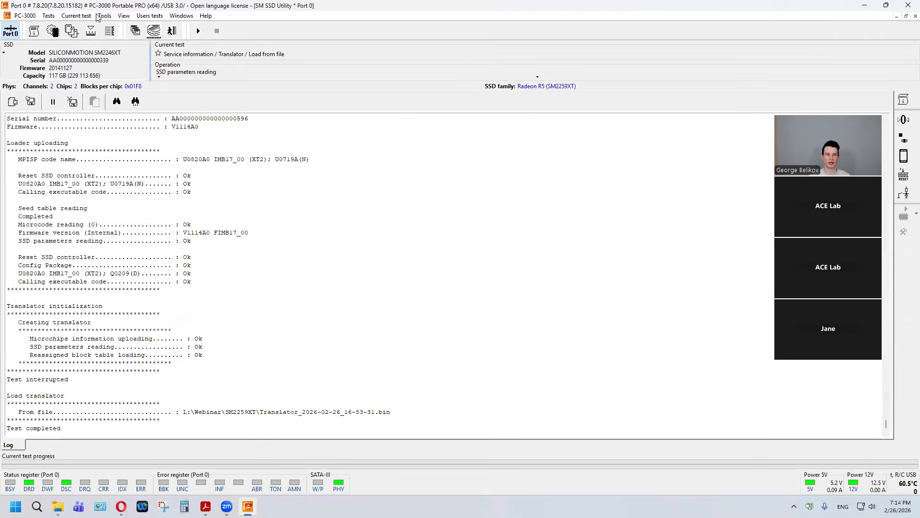
{"action": "left_click", "coordinate": [103, 16]}
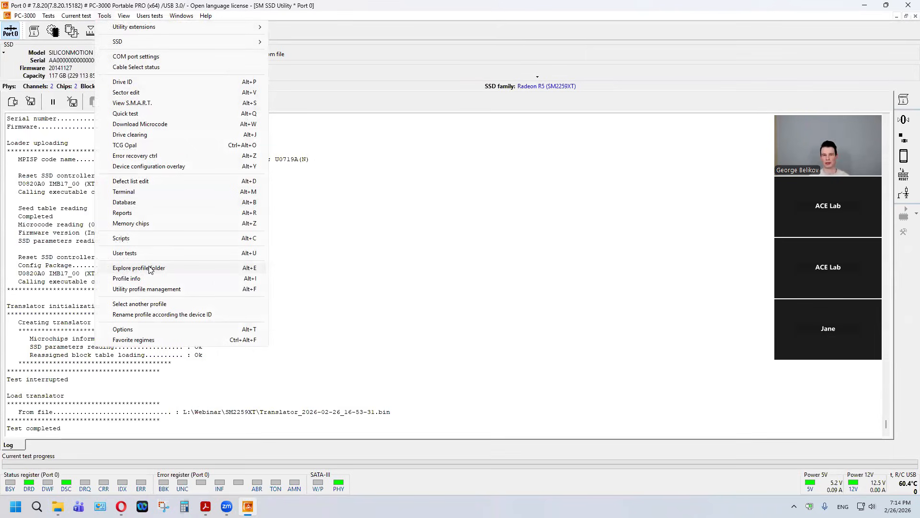
{"action": "left_click", "coordinate": [292, 266]}
{"action": "left_click", "coordinate": [150, 29]}
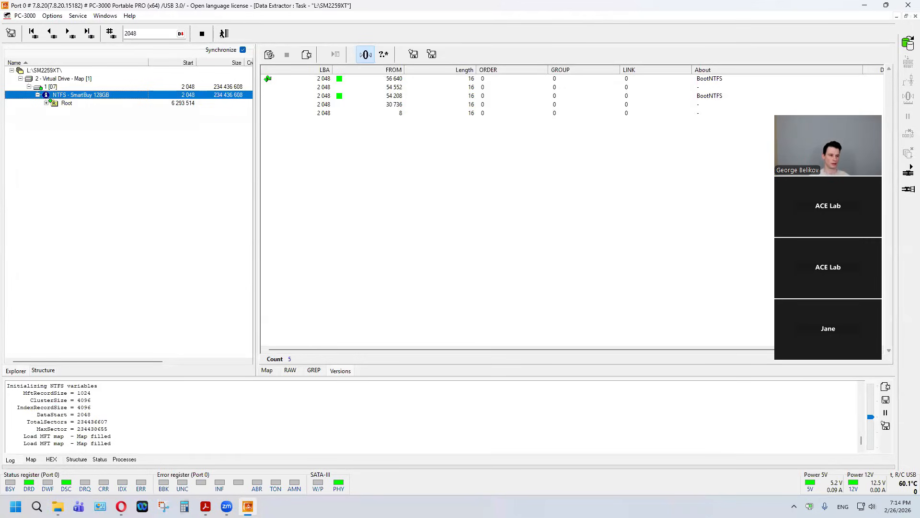
Step: Try the Root folder's second version, from 3 224 824, as the active one, refresh Root and expand its MetaData
{"action": "right_click", "coordinate": [79, 96]}
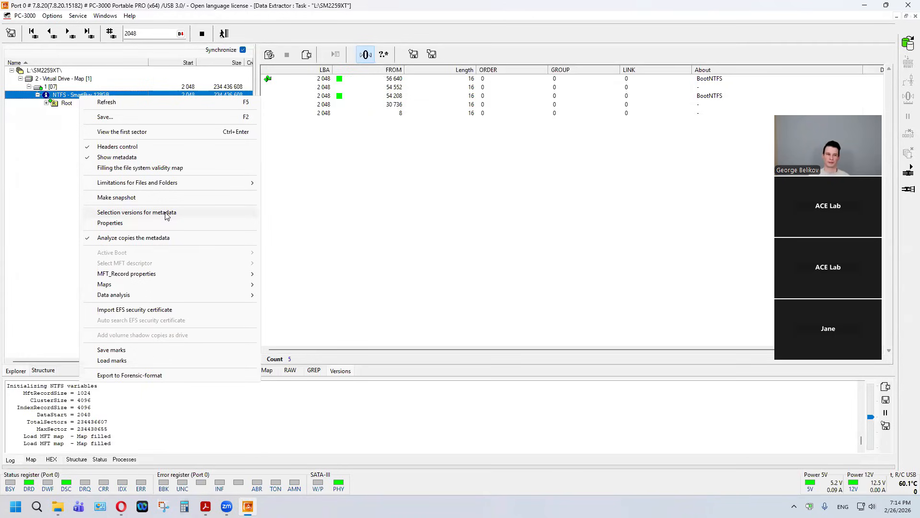
{"action": "double_click", "coordinate": [60, 102]}
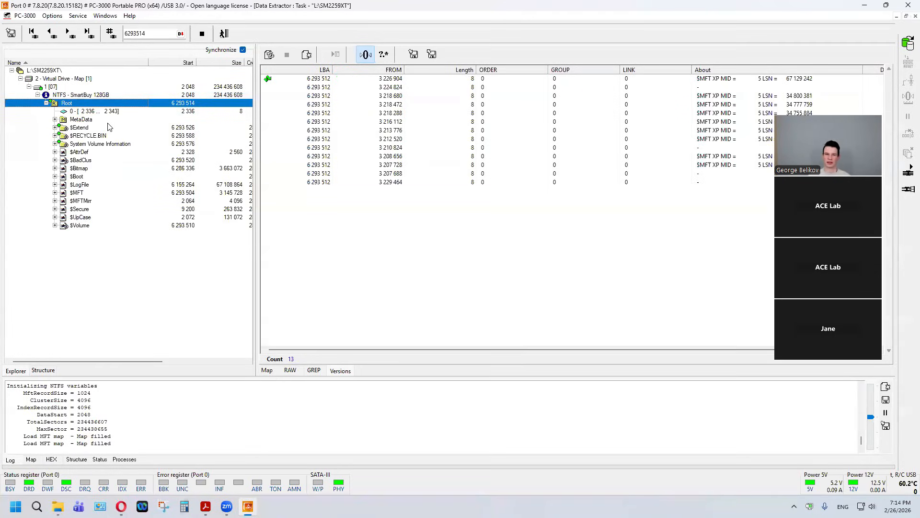
{"action": "left_click", "coordinate": [307, 88]}
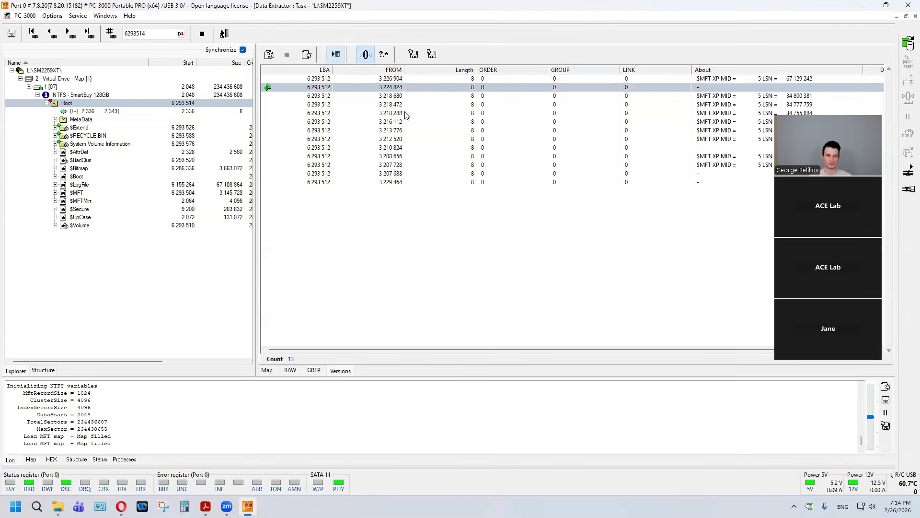
{"action": "right_click", "coordinate": [87, 104]}
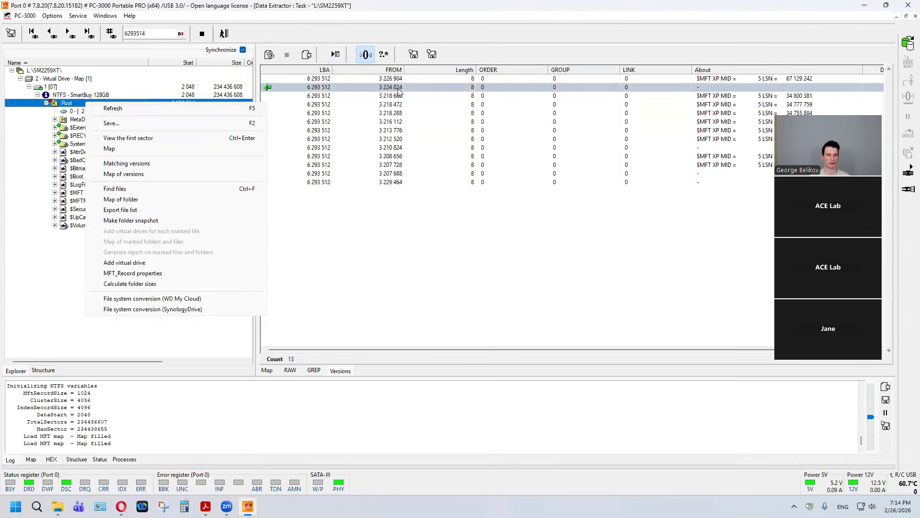
{"action": "left_click", "coordinate": [164, 113]}
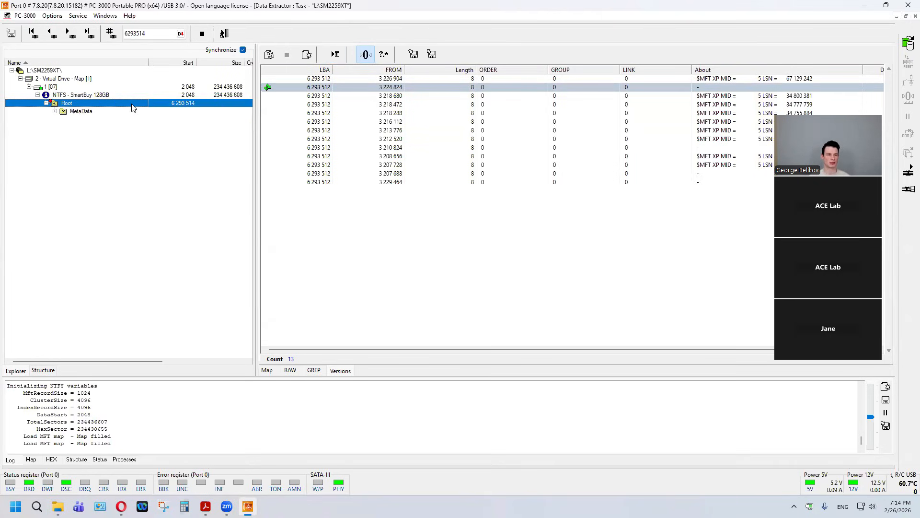
{"action": "double_click", "coordinate": [85, 115]}
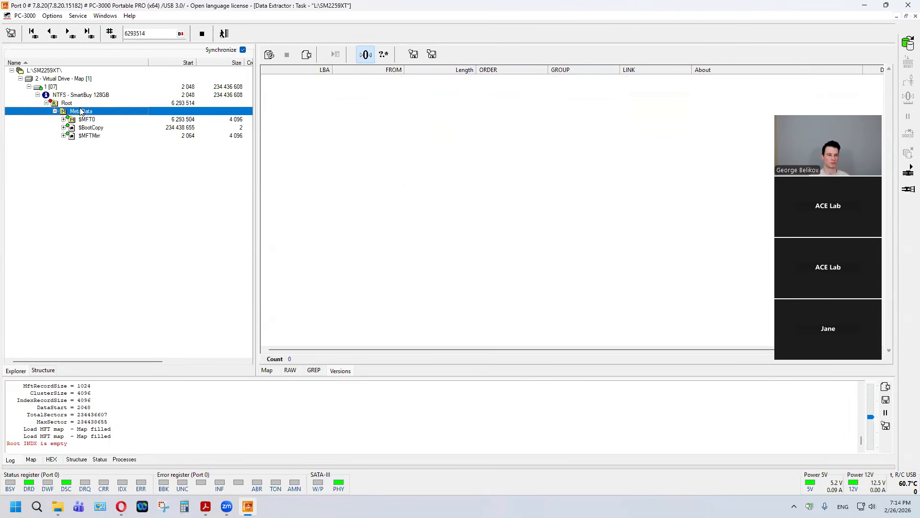
Step: Make the Root folder's third version, from 3 218 680, active, refresh Root and look through its folder listing
{"action": "left_click", "coordinate": [314, 96]}
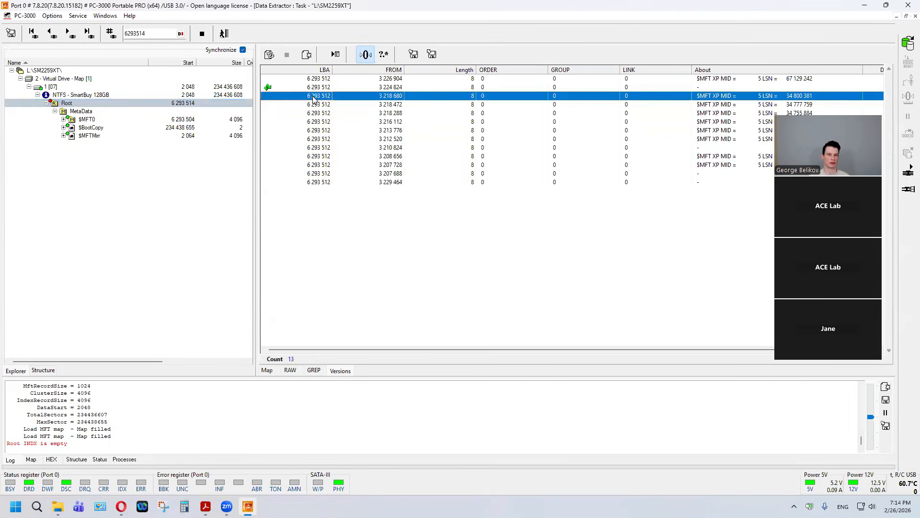
{"action": "left_click", "coordinate": [335, 54]}
{"action": "right_click", "coordinate": [96, 104]}
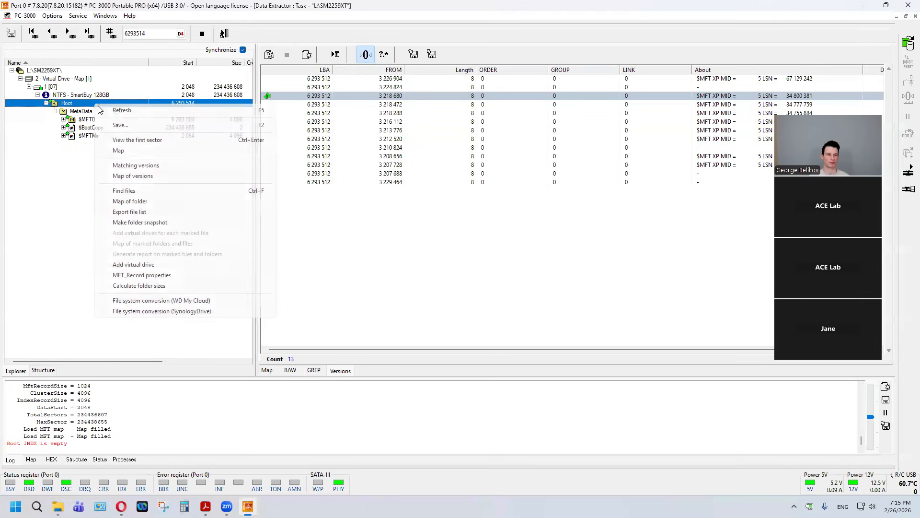
{"action": "left_click", "coordinate": [108, 111]}
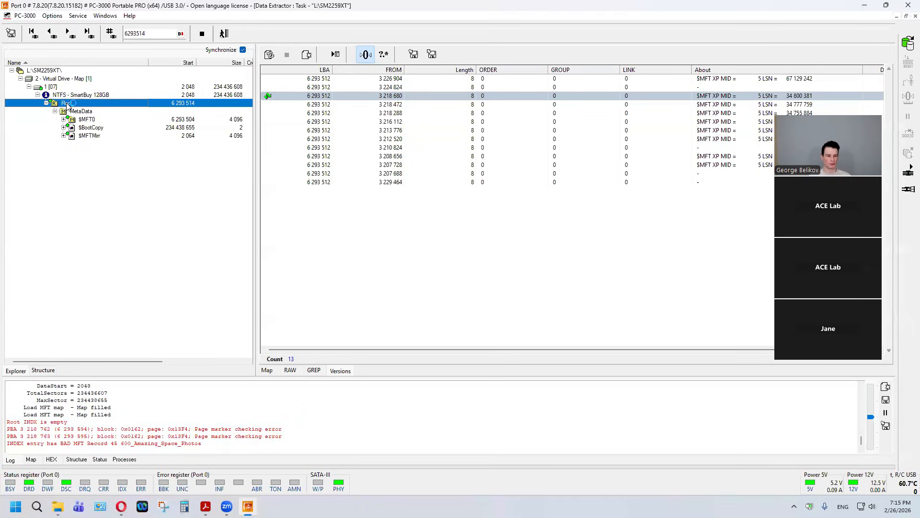
{"action": "scroll", "coordinate": [72, 106], "scroll_direction": "down", "scroll_amount": 3}
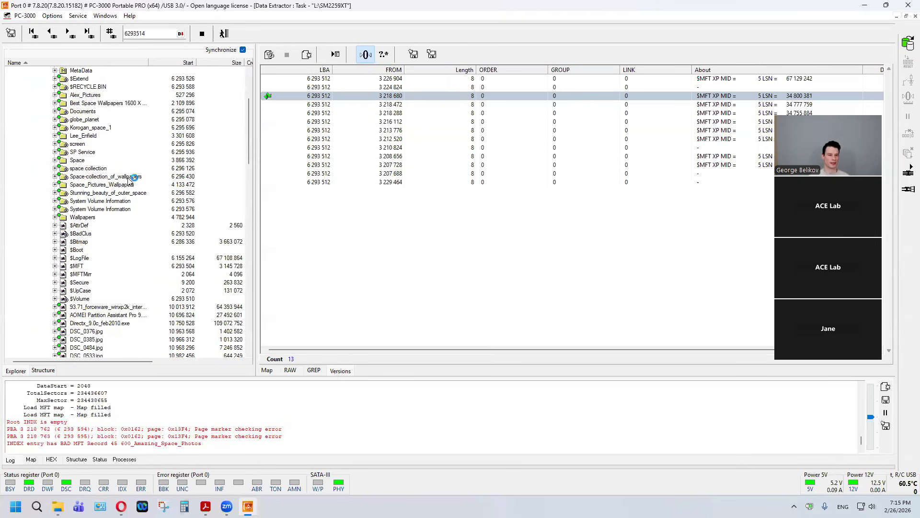
{"action": "scroll", "coordinate": [92, 125], "scroll_direction": "up", "scroll_amount": 1}
Step: Expand the Alex_Pictures folder and open DSC_0385.jpg to check the image, closing the viewer when done
{"action": "double_click", "coordinate": [93, 119]}
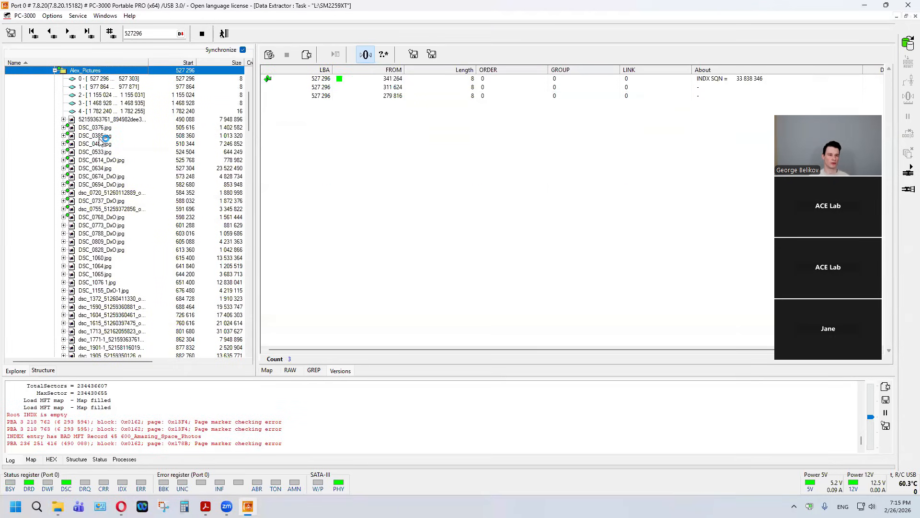
{"action": "right_click", "coordinate": [99, 137]}
{"action": "left_click", "coordinate": [95, 138]}
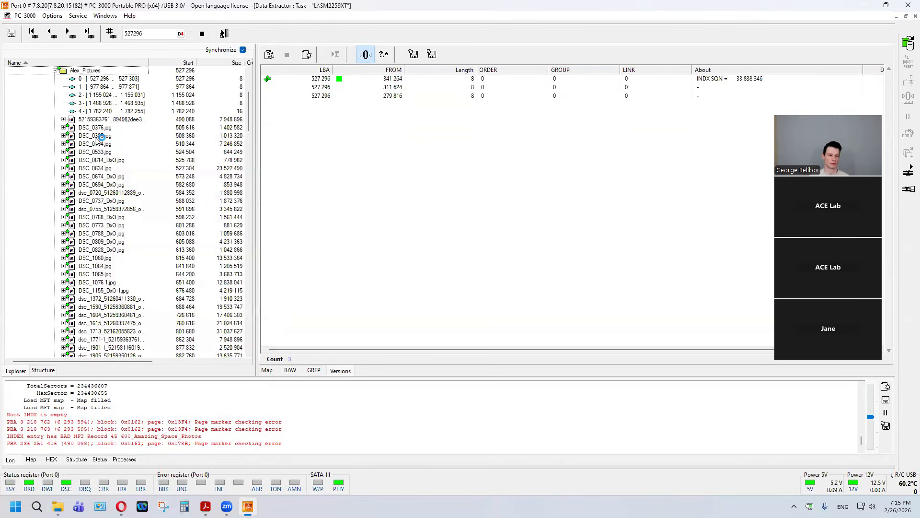
{"action": "left_click", "coordinate": [95, 138]}
{"action": "right_click", "coordinate": [95, 138]}
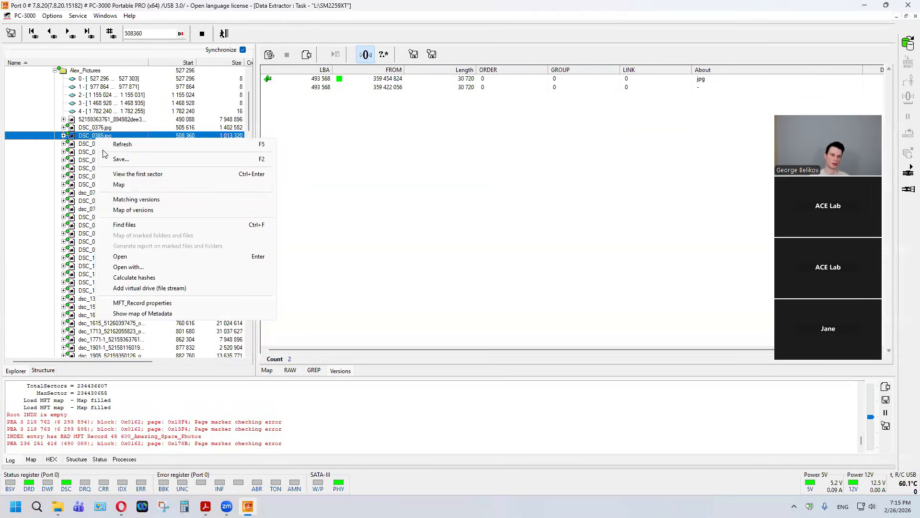
{"action": "left_click", "coordinate": [128, 255]}
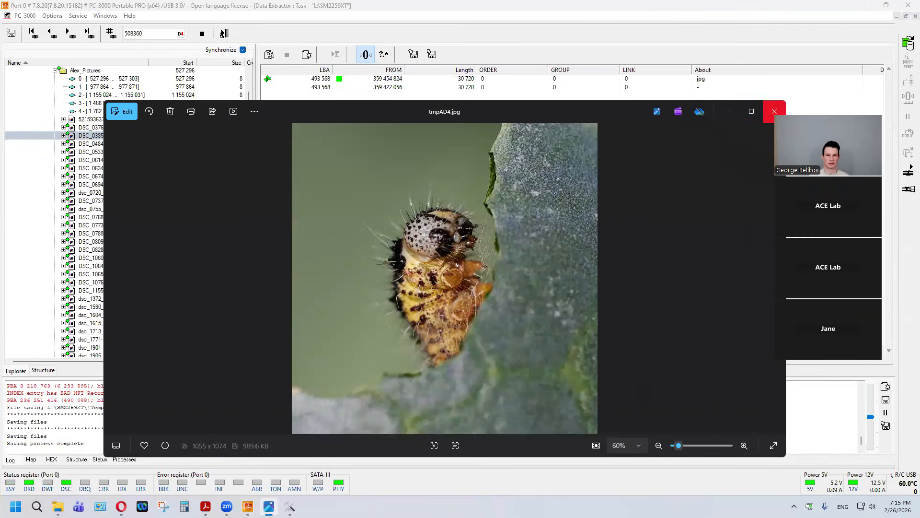
{"action": "left_click", "coordinate": [774, 111]}
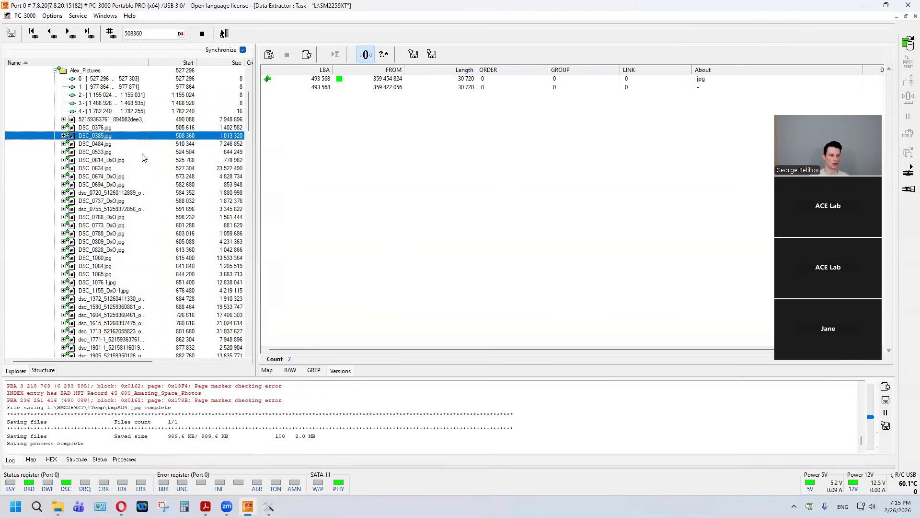
Step: Open DSC_4829.jpg further down the Alex_Pictures folder to check the image, closing the viewer when done
{"action": "scroll", "coordinate": [144, 157], "scroll_direction": "down", "scroll_amount": 15}
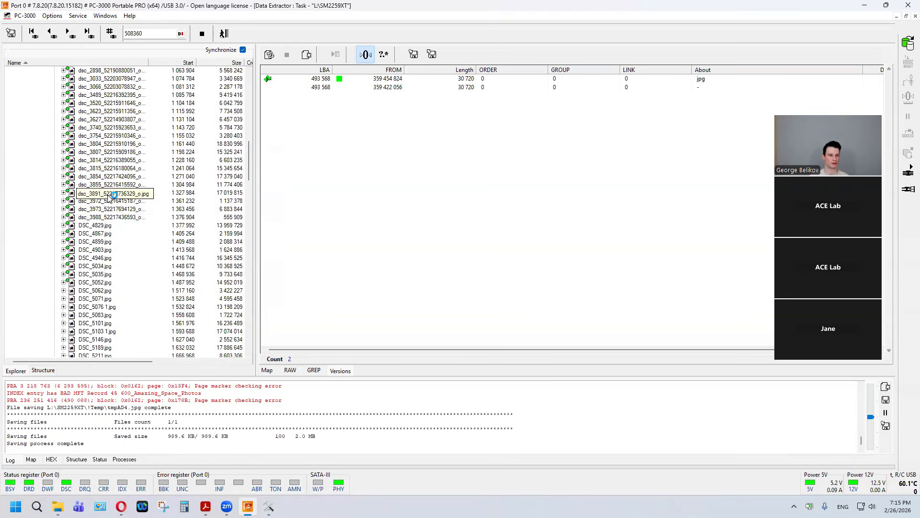
{"action": "right_click", "coordinate": [107, 226]}
{"action": "left_click", "coordinate": [108, 225]}
{"action": "right_click", "coordinate": [107, 225]}
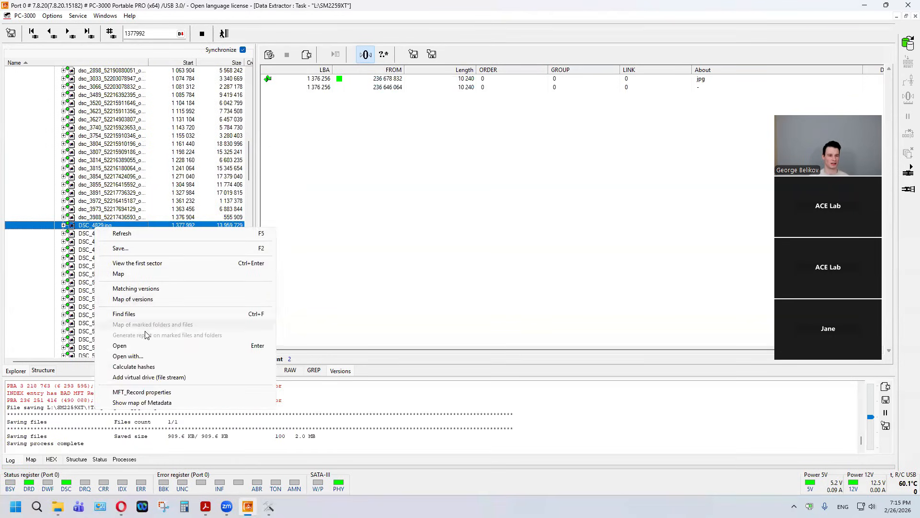
{"action": "left_click", "coordinate": [150, 345]}
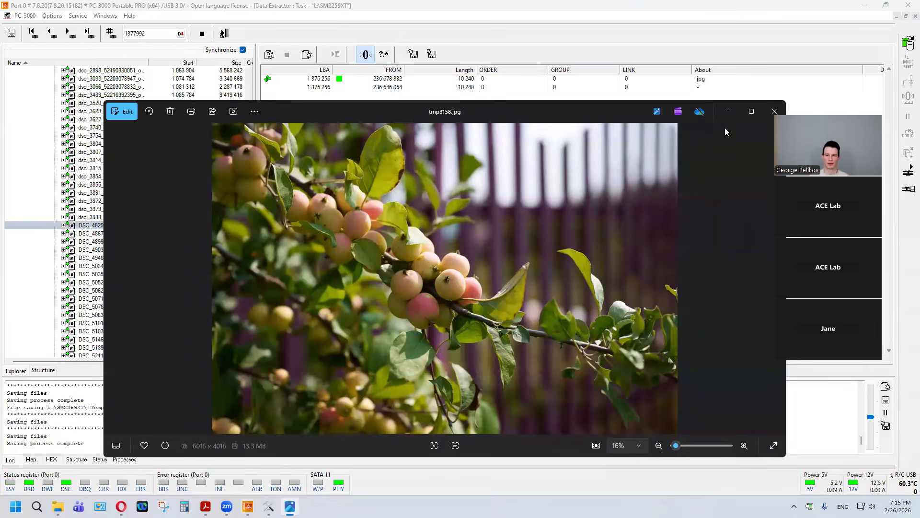
{"action": "left_click", "coordinate": [775, 111]}
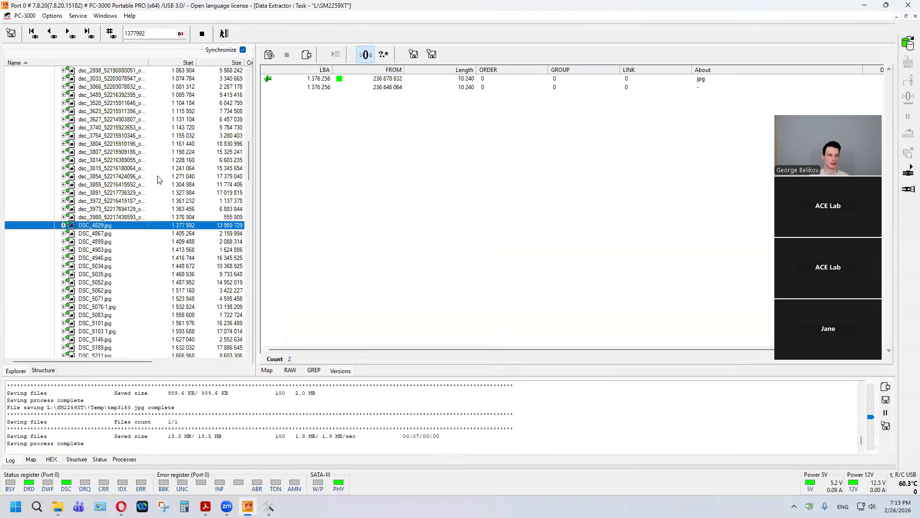
Step: Leave the versions view, expand the virtual drive's NTFS volume and Root folder in the task explorer, and mark the whole volume
{"action": "left_click", "coordinate": [224, 33]}
{"action": "right_click", "coordinate": [66, 94]}
{"action": "left_click", "coordinate": [83, 100]}
{"action": "double_click", "coordinate": [62, 103]}
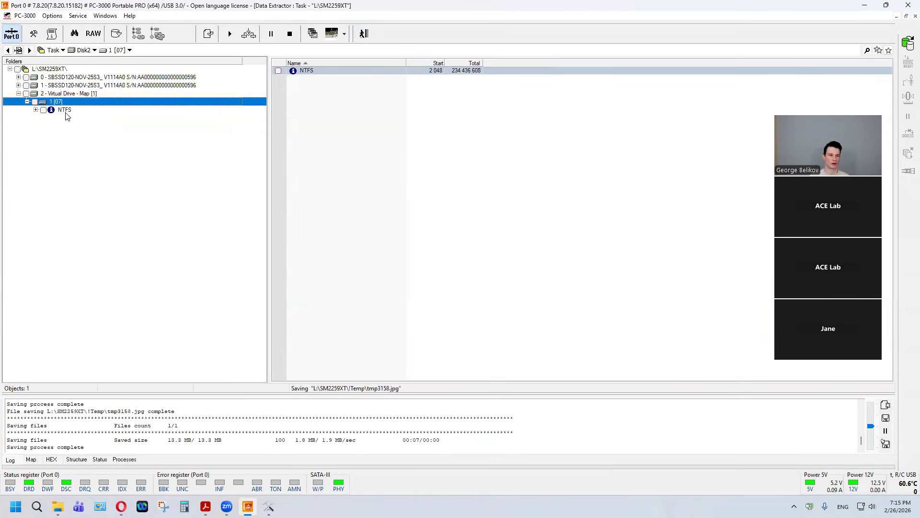
{"action": "left_click", "coordinate": [67, 111]}
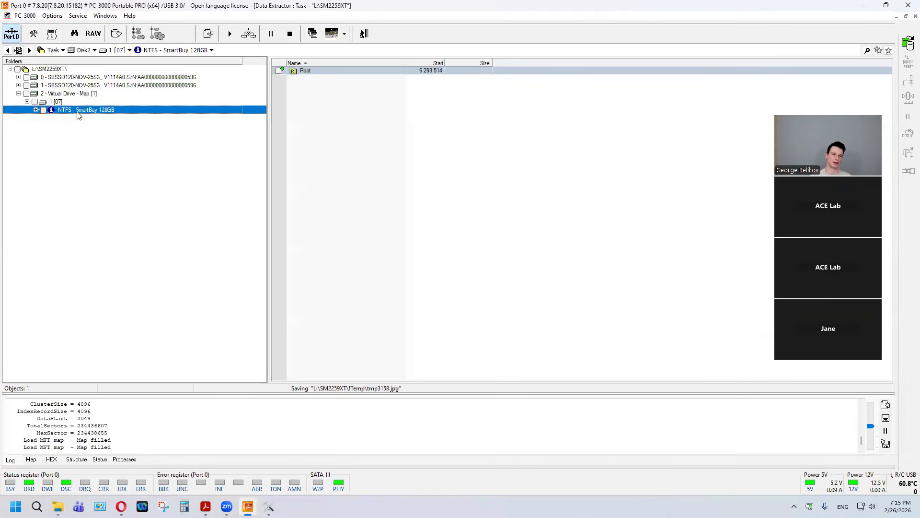
{"action": "double_click", "coordinate": [77, 111]}
{"action": "left_click", "coordinate": [79, 119]}
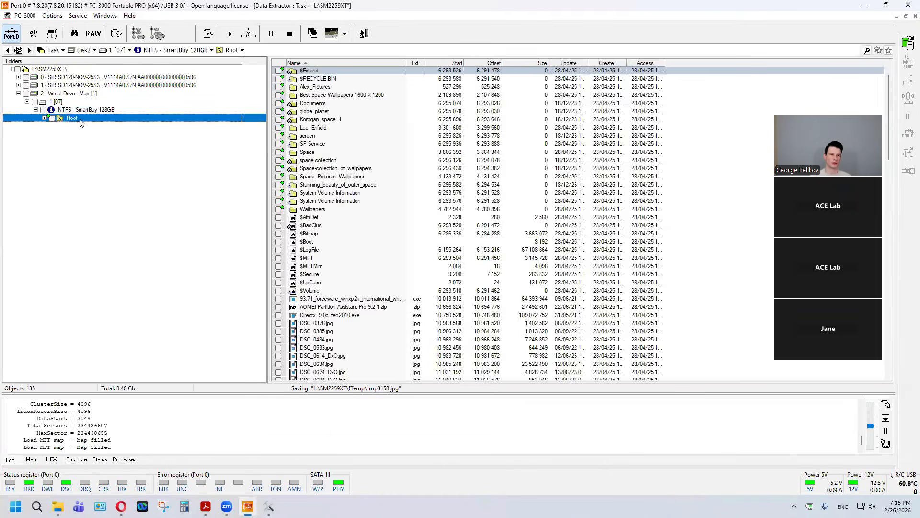
{"action": "double_click", "coordinate": [79, 119]}
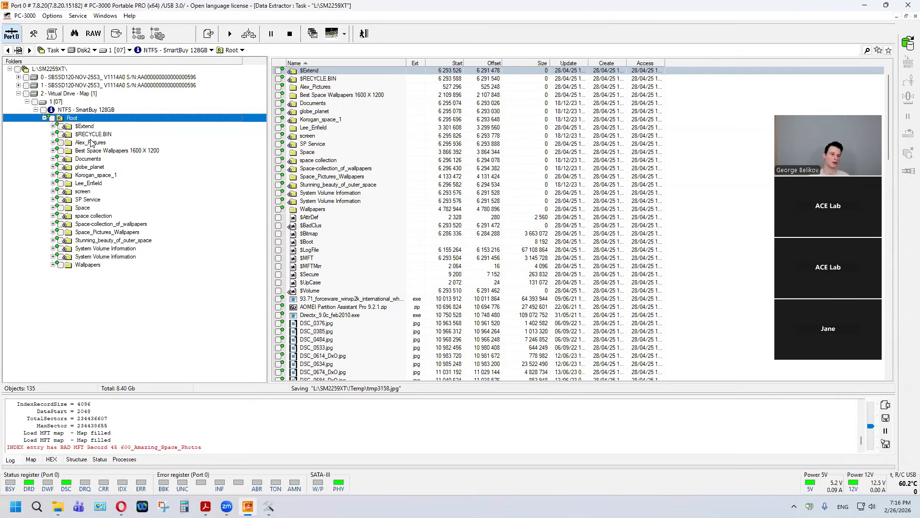
{"action": "left_click", "coordinate": [43, 109]}
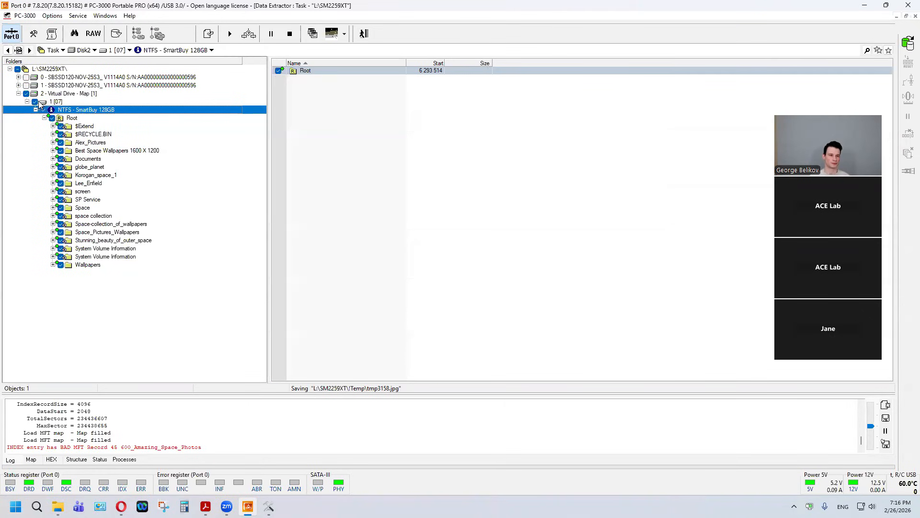
Step: Check the export options offered for the Virtual Drive - Map without starting an export
{"action": "left_click", "coordinate": [48, 89]}
{"action": "left_click", "coordinate": [49, 95]}
{"action": "right_click", "coordinate": [50, 96]}
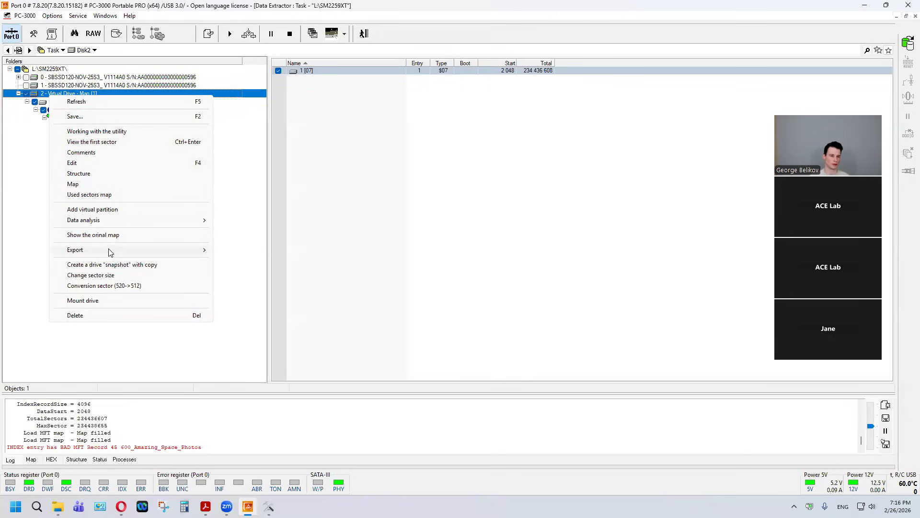
{"action": "mouse_move", "coordinate": [108, 254]}
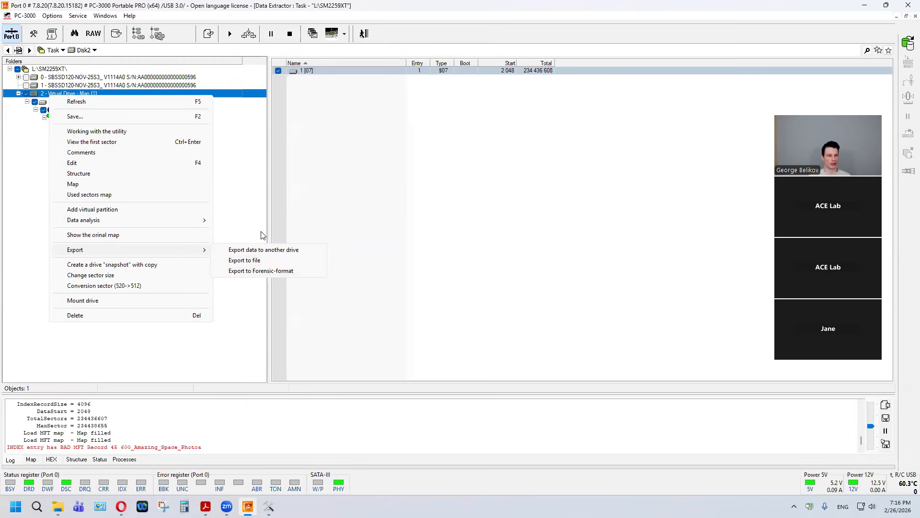
{"action": "left_click", "coordinate": [435, 228]}
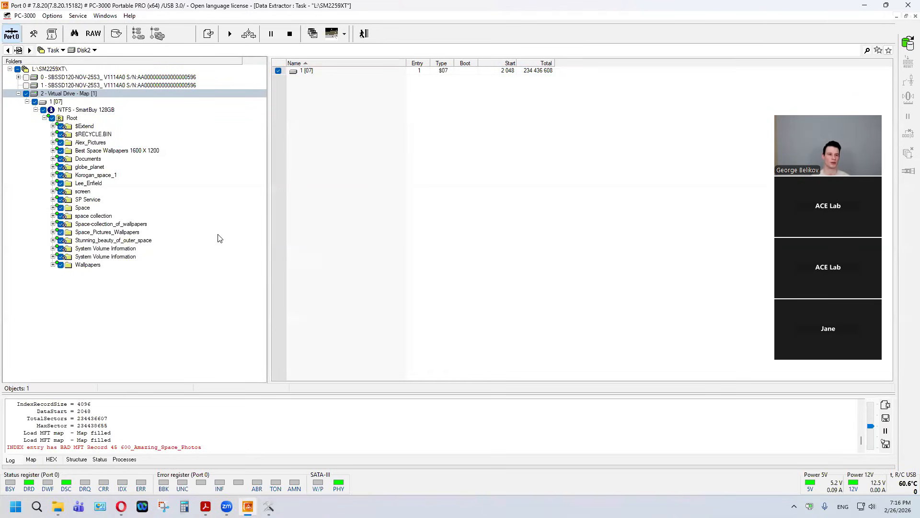
Step: Look over the commands and the raw recovery mode for drive 0, and return to the Virtual Drive - Map
{"action": "left_click", "coordinate": [92, 78]}
{"action": "right_click", "coordinate": [92, 77]}
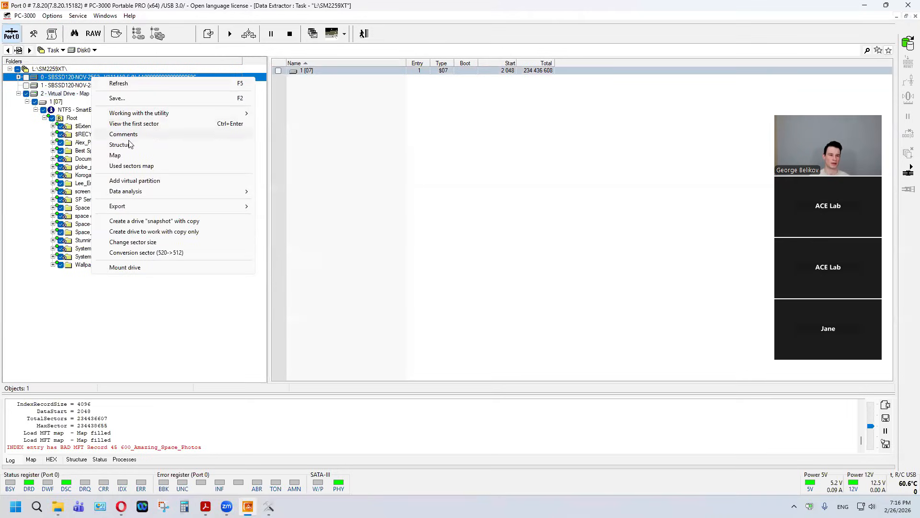
{"action": "left_click", "coordinate": [311, 213]}
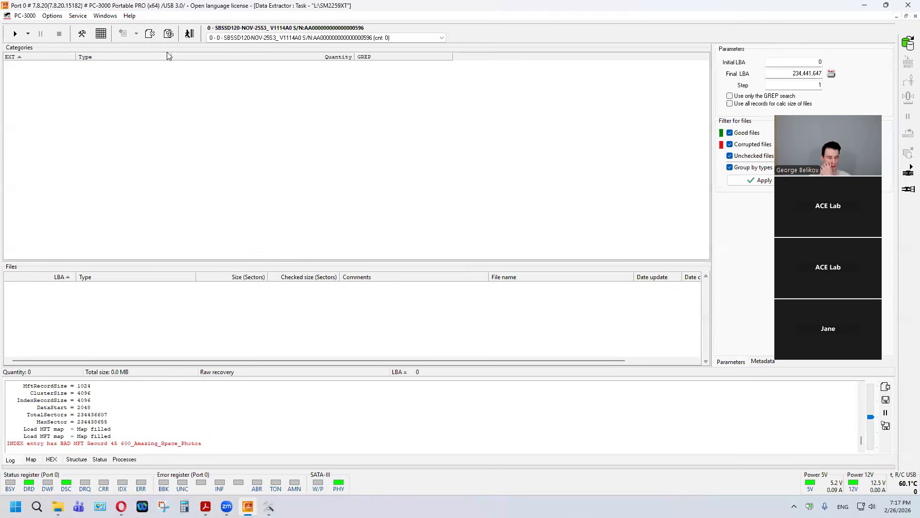
{"action": "left_click", "coordinate": [193, 36]}
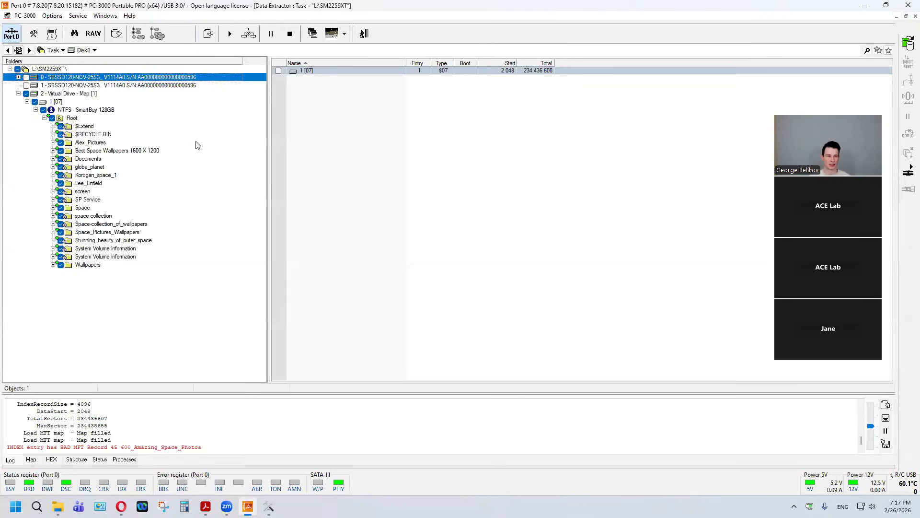
{"action": "left_click", "coordinate": [60, 94]}
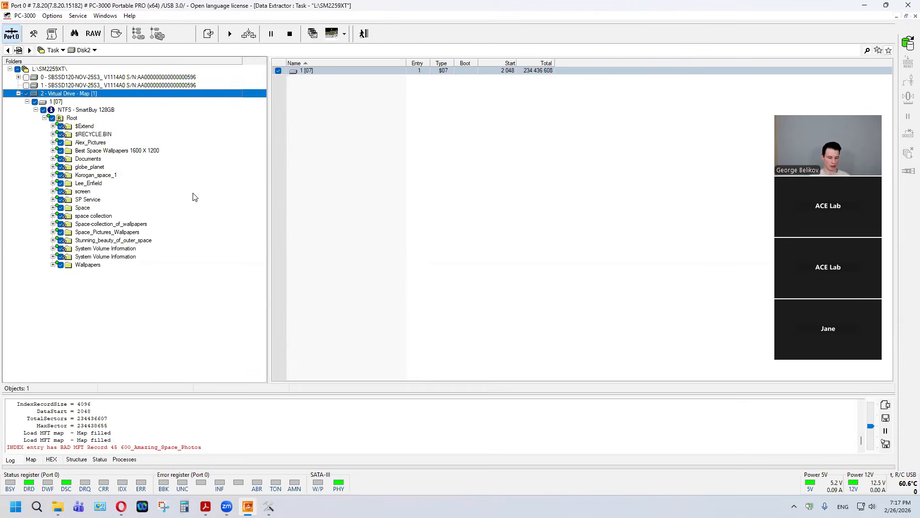
Step: Turn off the drive's power, and close the Data Extractor task and the SM SSD utility
{"action": "left_click", "coordinate": [11, 34]}
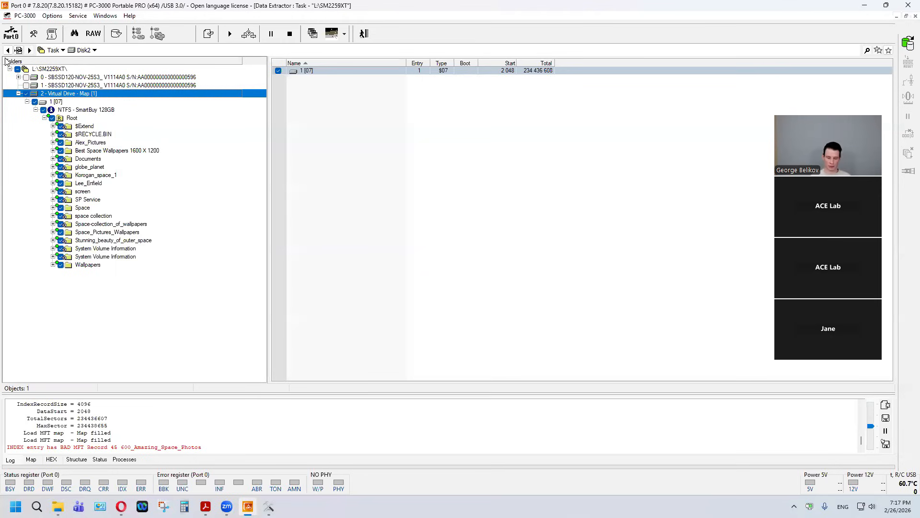
{"action": "left_click", "coordinate": [368, 34]}
{"action": "left_click", "coordinate": [263, 34]}
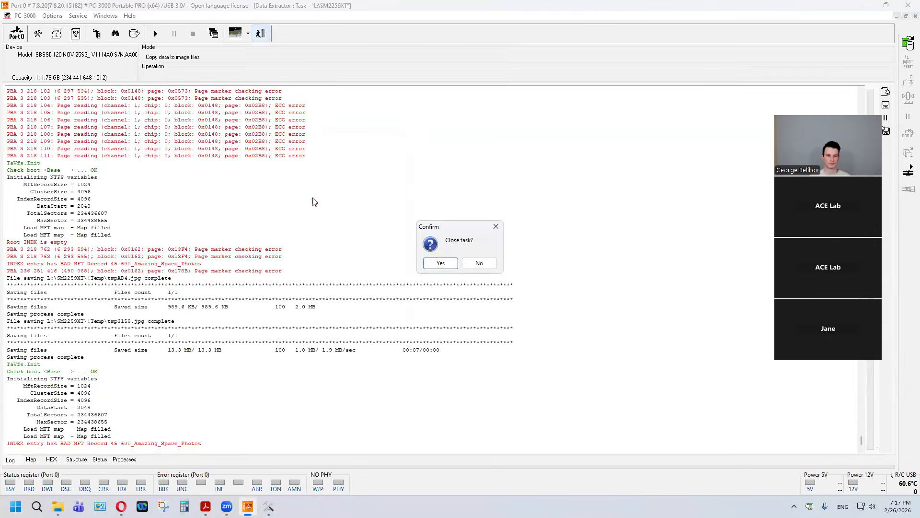
{"action": "left_click", "coordinate": [441, 267]}
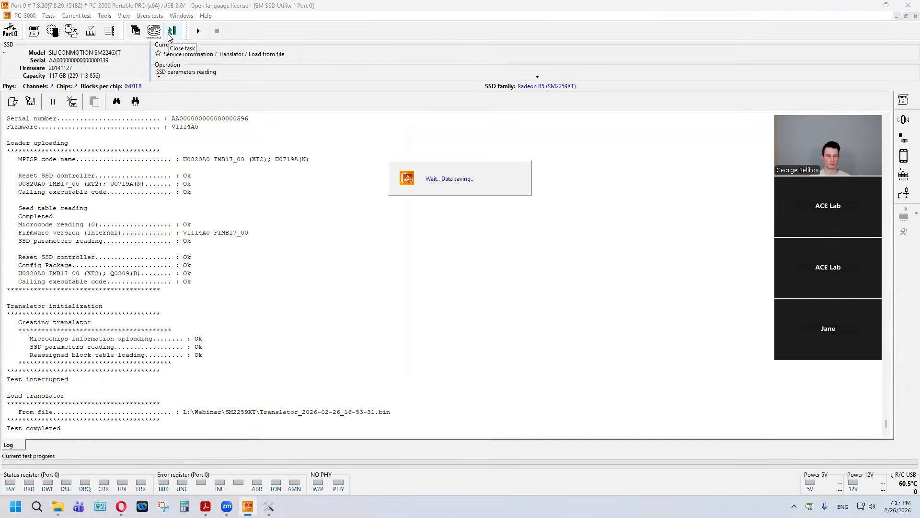
{"action": "left_click", "coordinate": [171, 33]}
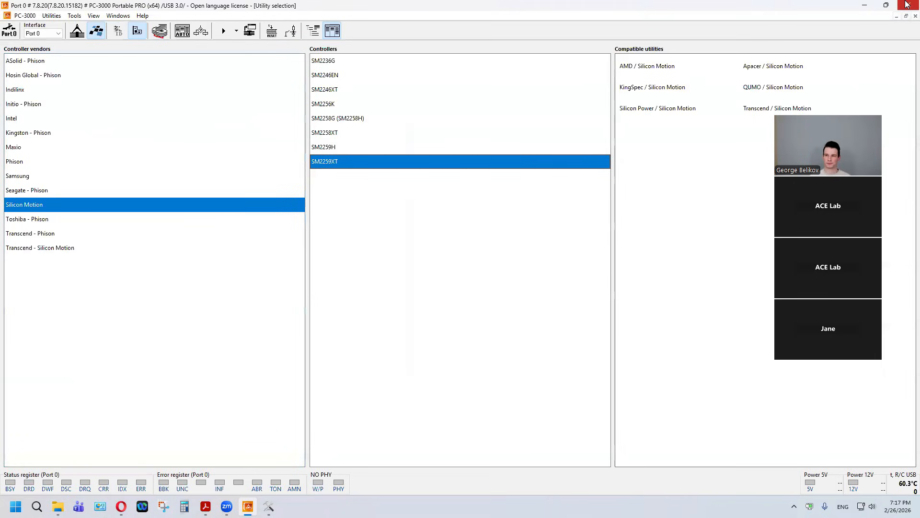
Step: Close PC-3000, confirming its finalization, and minimize the SM2259XT folder window
{"action": "left_click", "coordinate": [908, 5]}
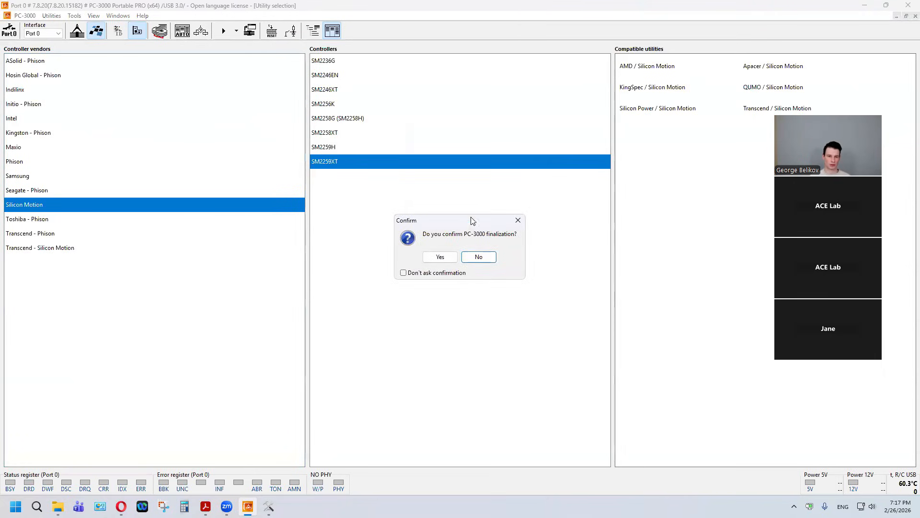
{"action": "left_click", "coordinate": [441, 259]}
{"action": "left_click", "coordinate": [577, 147]}
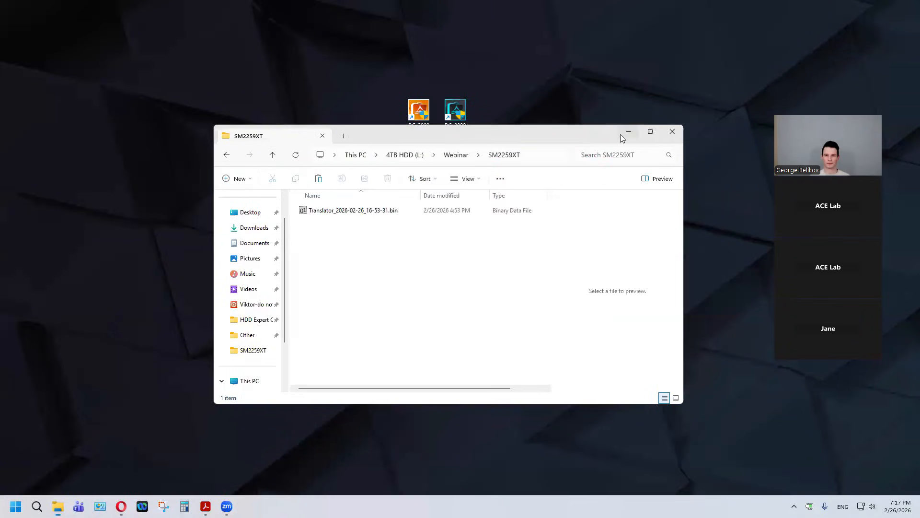
{"action": "left_click", "coordinate": [628, 133]}
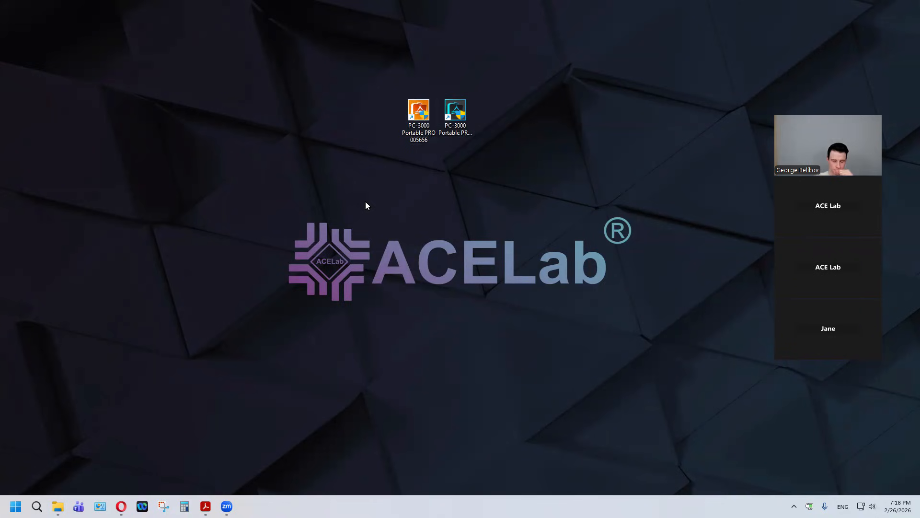
Step: Start PC-3000 Portable PRO with only the USB Host port selected, after checking the interface modes offered for Port0
{"action": "double_click", "coordinate": [418, 112]}
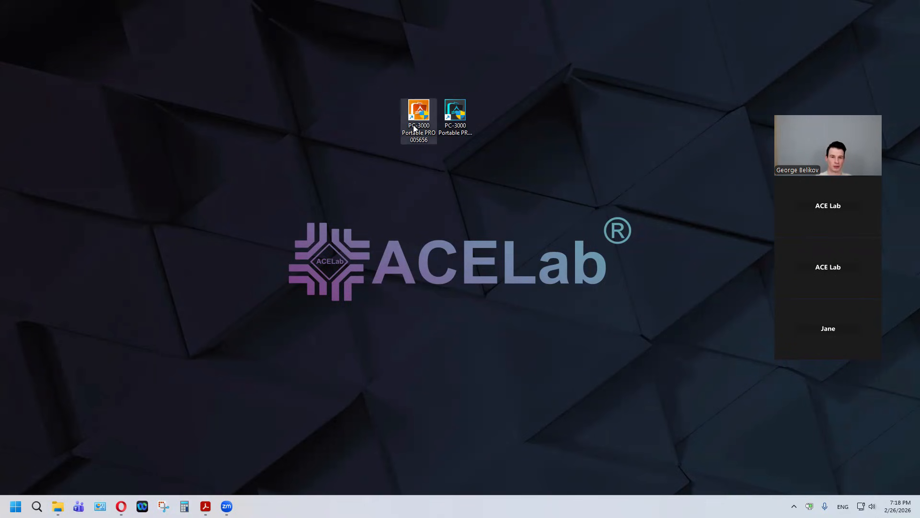
{"action": "left_click", "coordinate": [361, 317]}
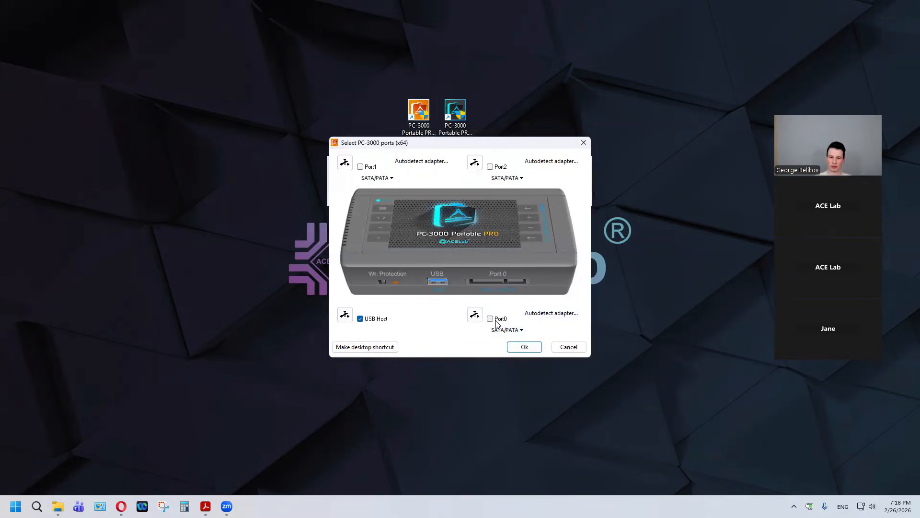
{"action": "left_click", "coordinate": [521, 331]}
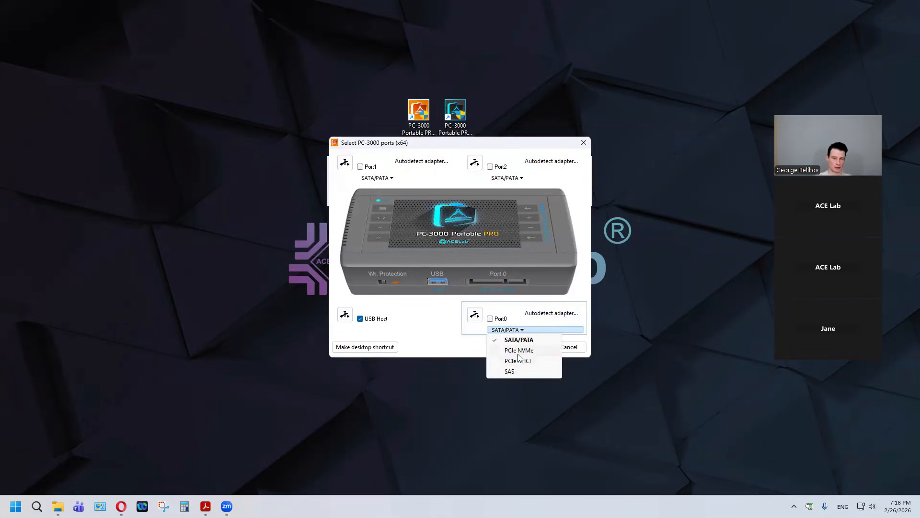
{"action": "left_click", "coordinate": [518, 331]}
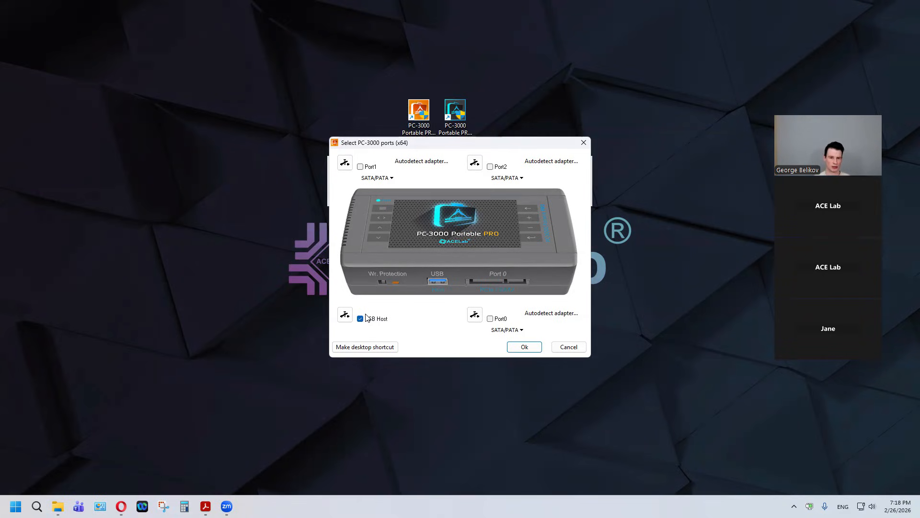
{"action": "left_click", "coordinate": [517, 347]}
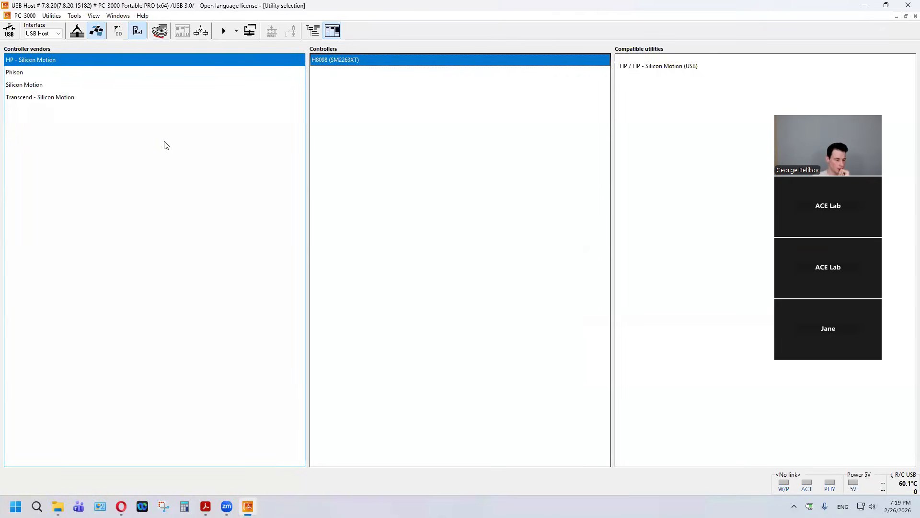
Step: Power on the USB drive, start the PC-3000 Win Disk (USB Host) universal utility and mount the drive as Read write
{"action": "left_click", "coordinate": [10, 33]}
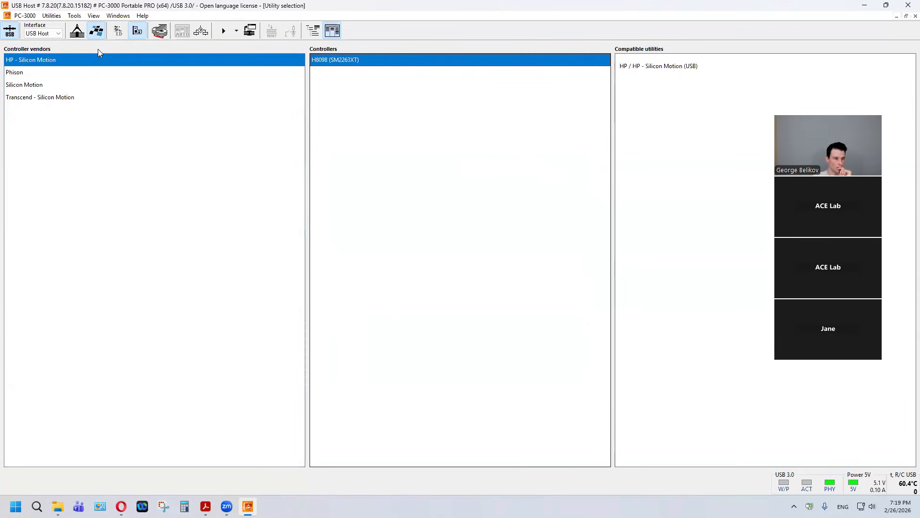
{"action": "left_click", "coordinate": [113, 33]}
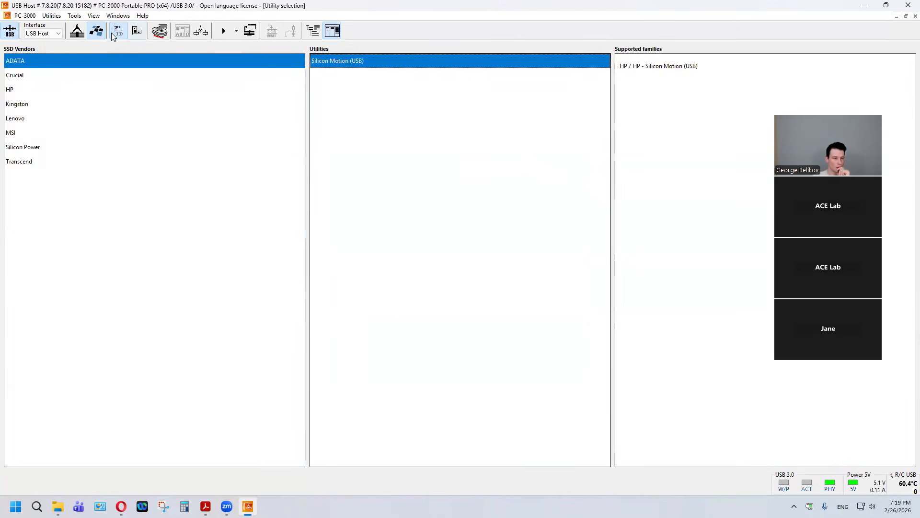
{"action": "left_click", "coordinate": [80, 38]}
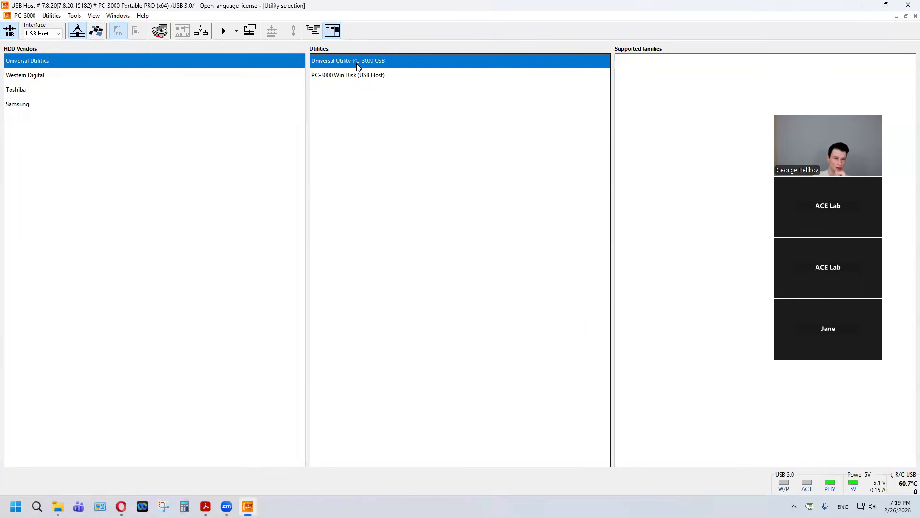
{"action": "double_click", "coordinate": [352, 78]}
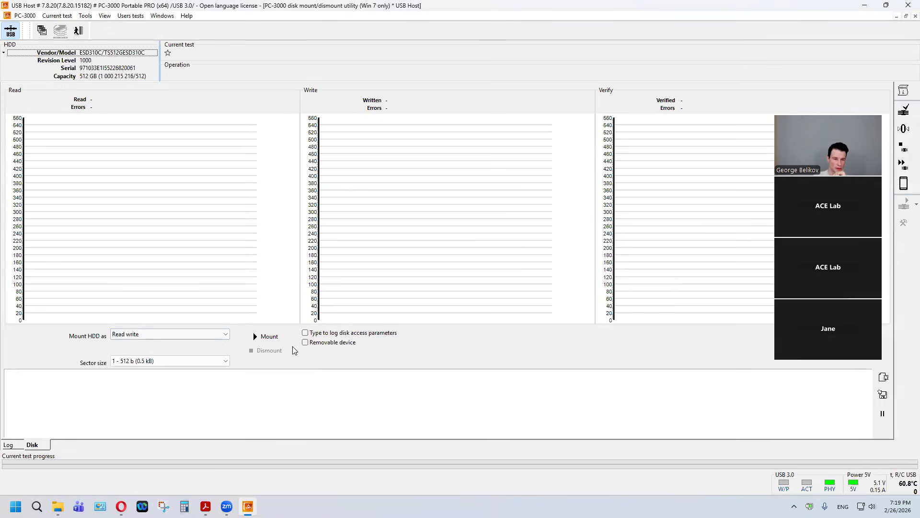
{"action": "left_click", "coordinate": [267, 337]}
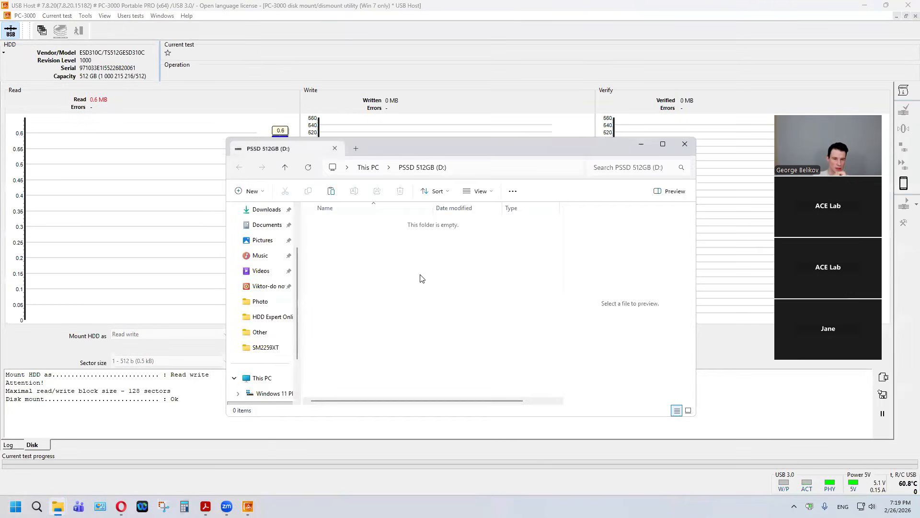
Step: Check the contents of the mounted PSSD 512GB (D:) volume, dismount the drive and exit the Win Disk utility
{"action": "left_click", "coordinate": [369, 168]}
{"action": "double_click", "coordinate": [482, 232]}
{"action": "left_click_drag", "start_coordinate": [408, 282], "coordinate": [516, 341]}
{"action": "left_click", "coordinate": [685, 144]}
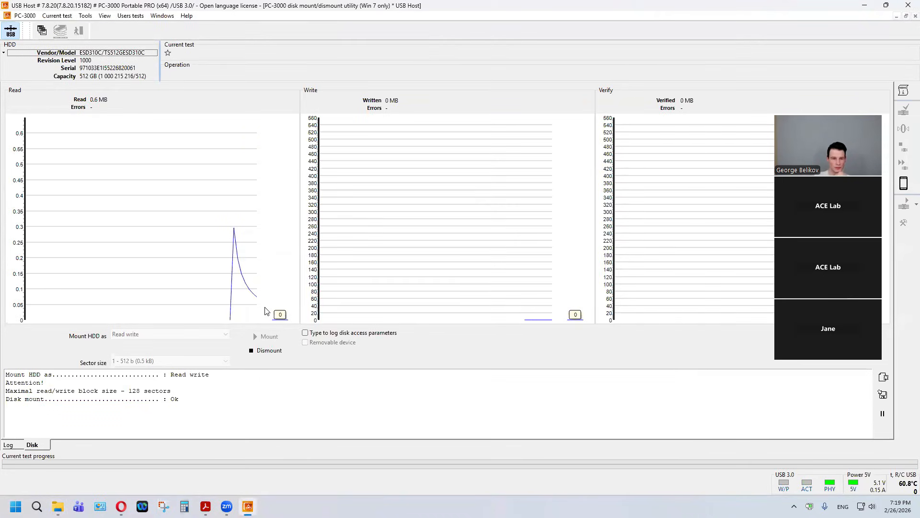
{"action": "left_click", "coordinate": [270, 350]}
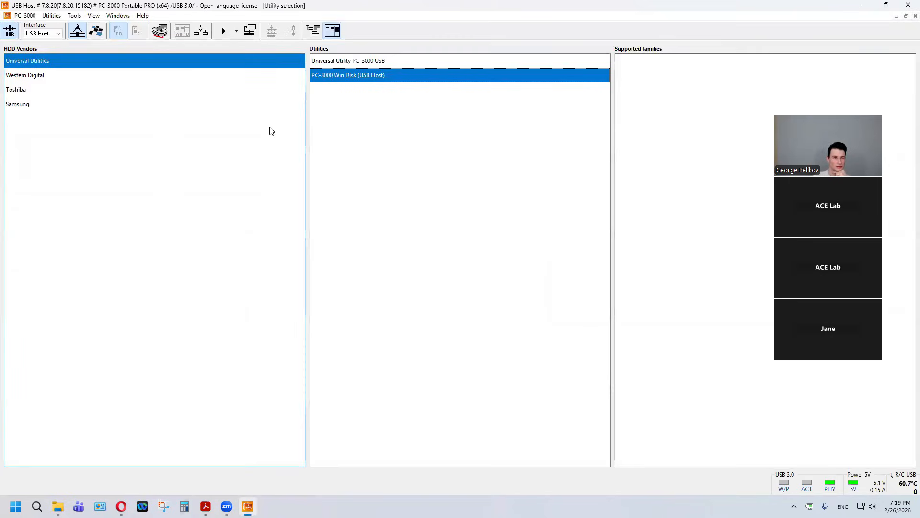
Step: Power off the drive and start the utility for the Silicon Motion SM2320G controller with the UE800 family
{"action": "left_click", "coordinate": [96, 31]}
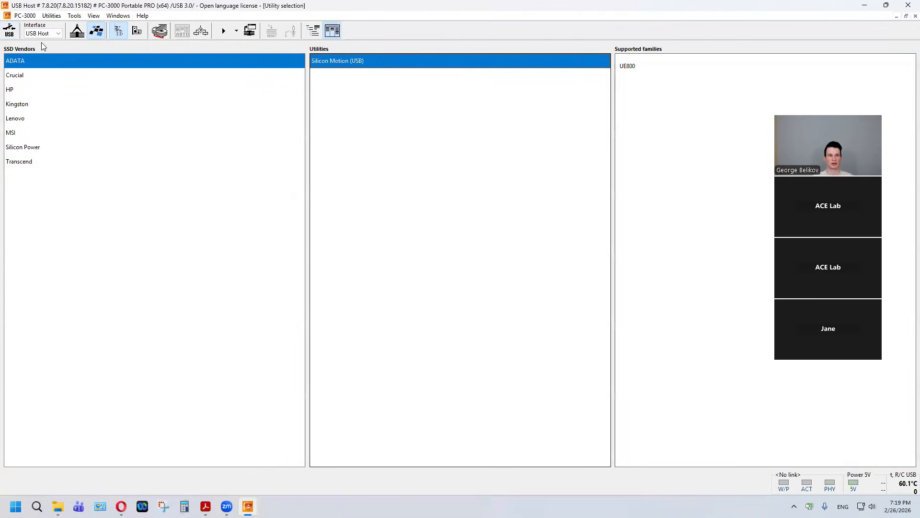
{"action": "left_click", "coordinate": [137, 32]}
{"action": "left_click", "coordinate": [68, 90]}
{"action": "double_click", "coordinate": [380, 90]}
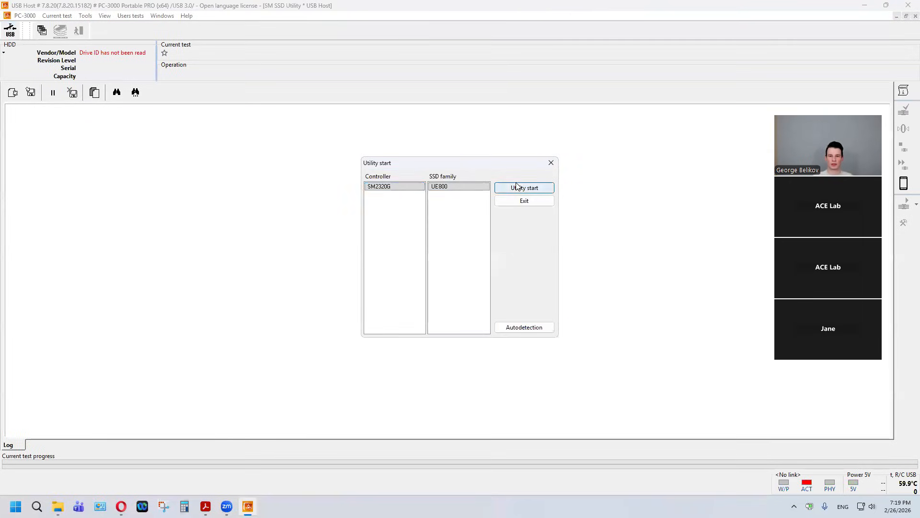
{"action": "left_click", "coordinate": [498, 189]}
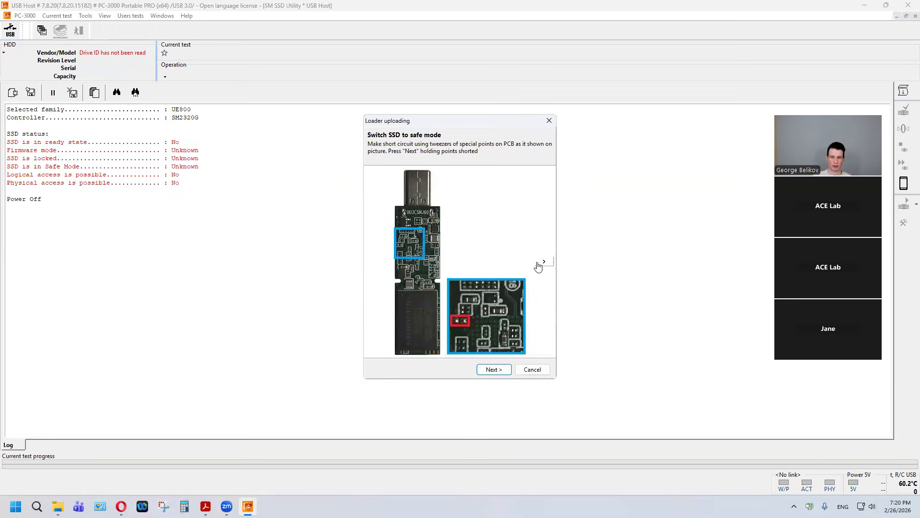
Step: Find the shorting-point picture matching the Transcend USB board, try to switch the SSD to safe mode, and cancel the loader upload
{"action": "left_click", "coordinate": [538, 263]}
{"action": "left_click", "coordinate": [539, 264]}
{"action": "left_click", "coordinate": [539, 264]}
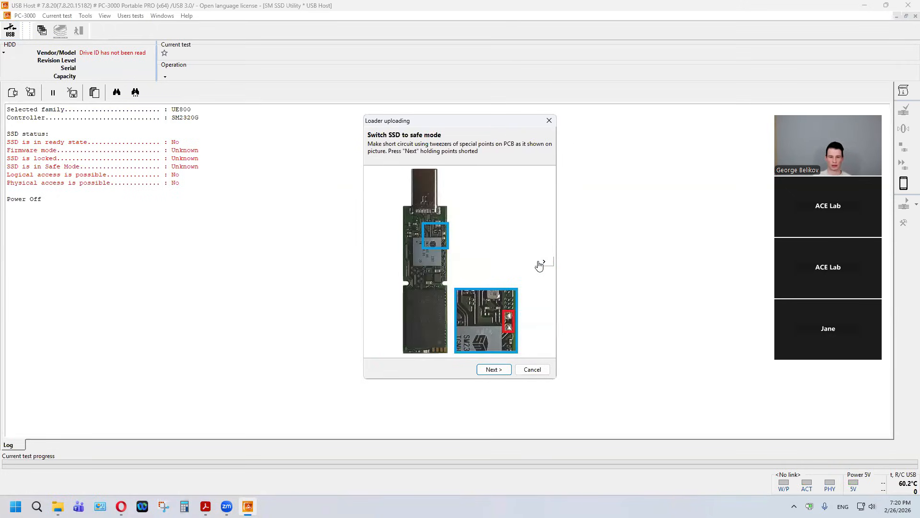
{"action": "left_click", "coordinate": [539, 263]}
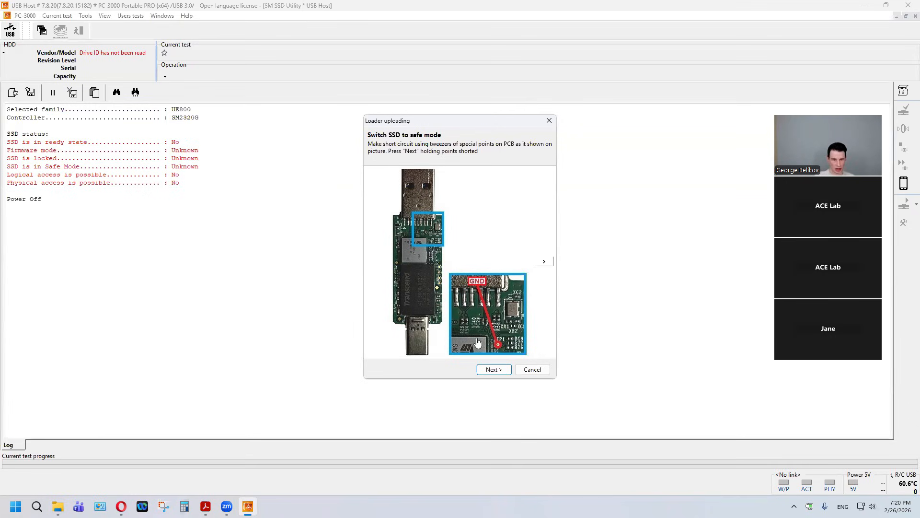
{"action": "left_click", "coordinate": [494, 370]}
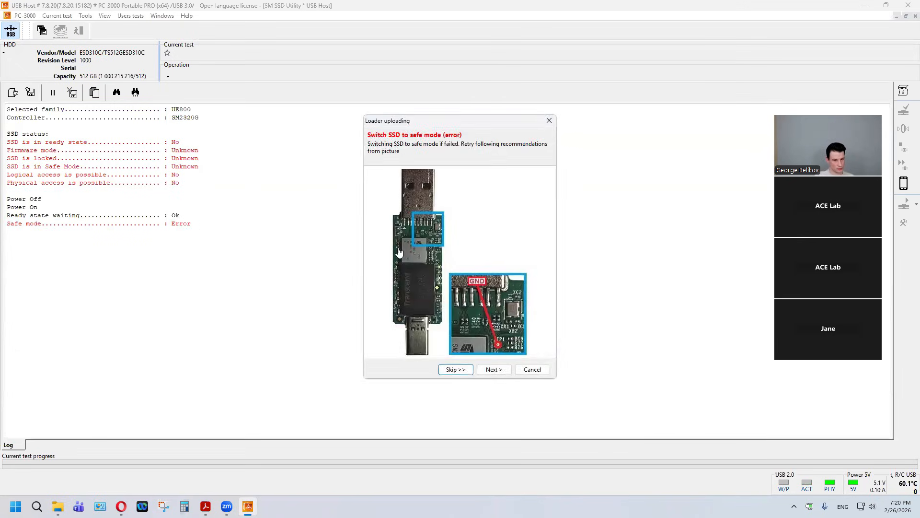
{"action": "left_click", "coordinate": [484, 370]}
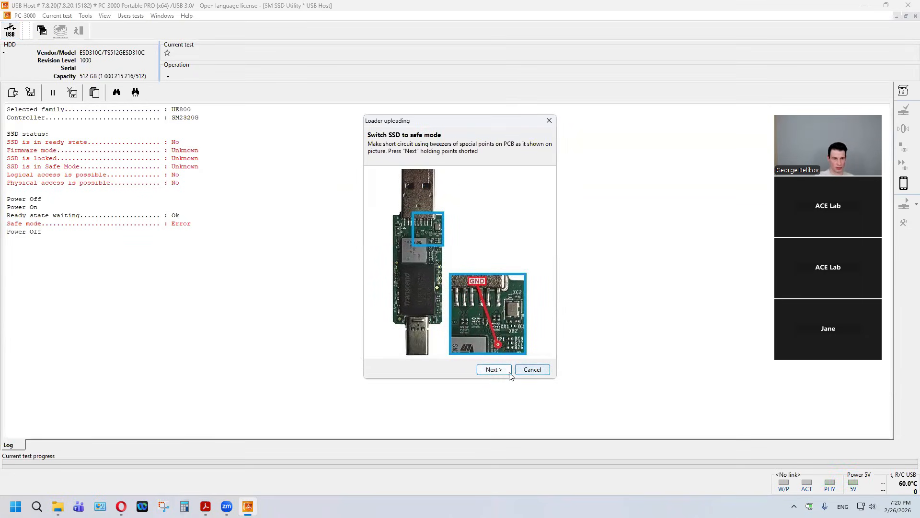
{"action": "left_click", "coordinate": [531, 370]}
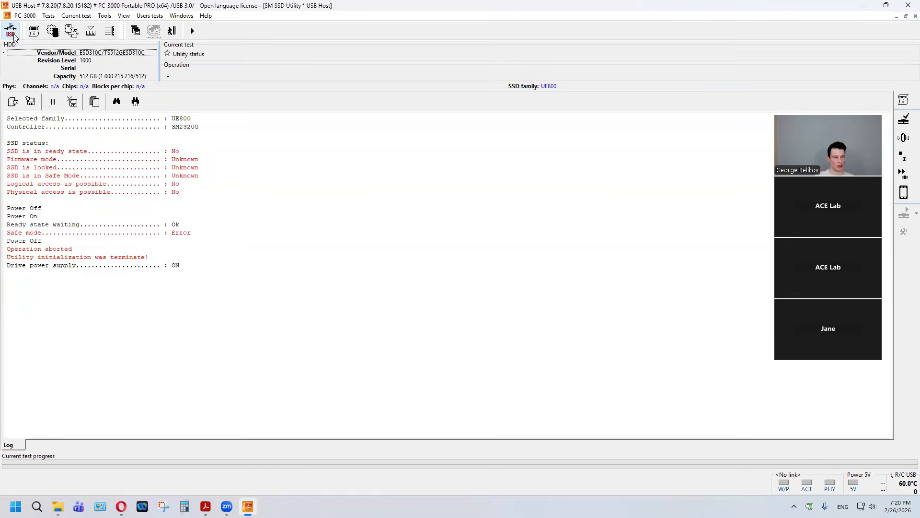
Step: Power the drive on and try to upload the MPISP_V0915A0.bin loader without safe mode
{"action": "left_click", "coordinate": [50, 16]}
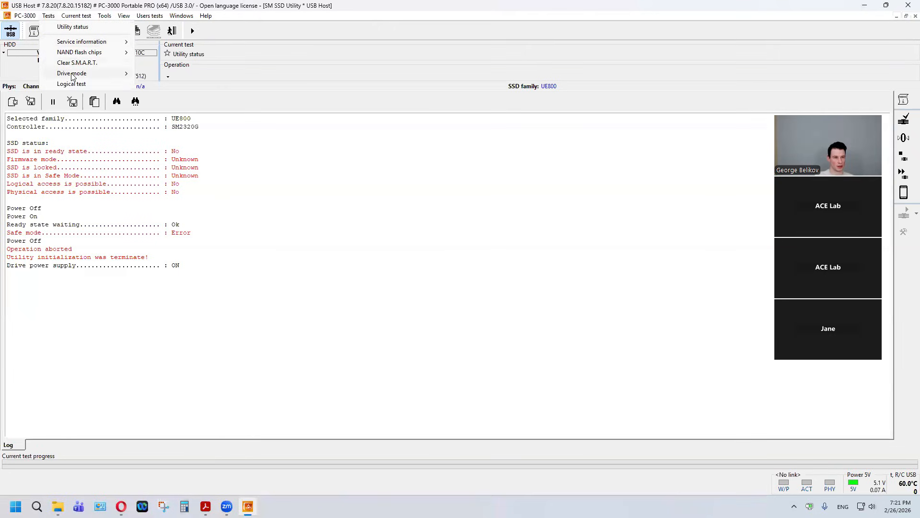
{"action": "mouse_move", "coordinate": [72, 74]}
{"action": "left_click", "coordinate": [154, 73]}
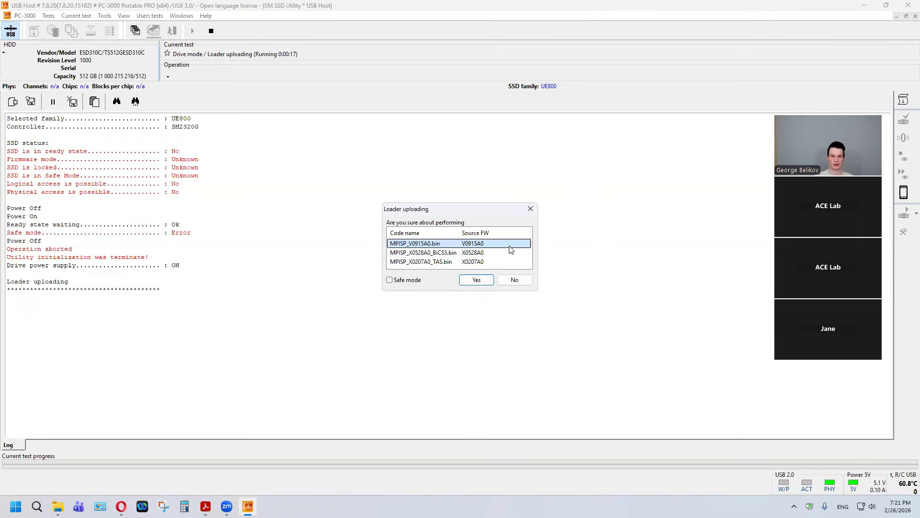
{"action": "left_click", "coordinate": [486, 280]}
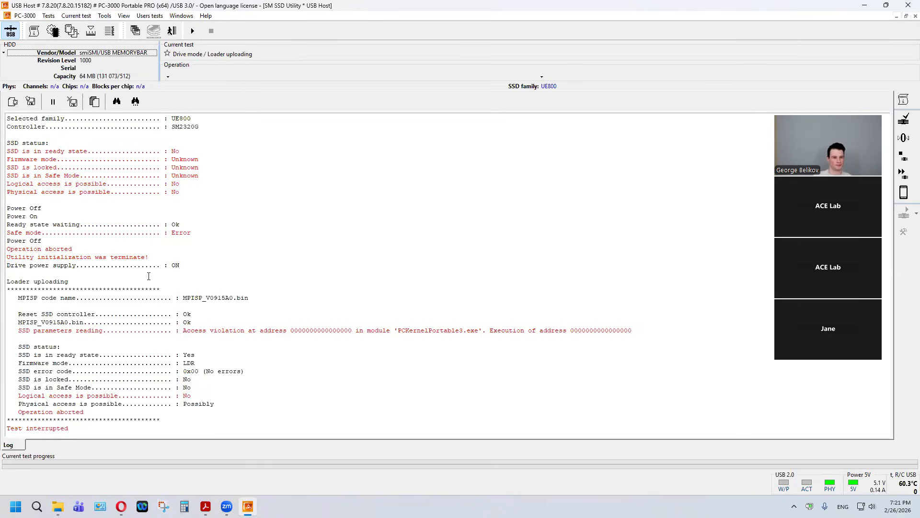
Step: Retry uploading the MPISP_V0915A0.bin loader to the SSD
{"action": "left_click", "coordinate": [49, 18]}
{"action": "mouse_move", "coordinate": [79, 74]}
{"action": "left_click", "coordinate": [162, 75]}
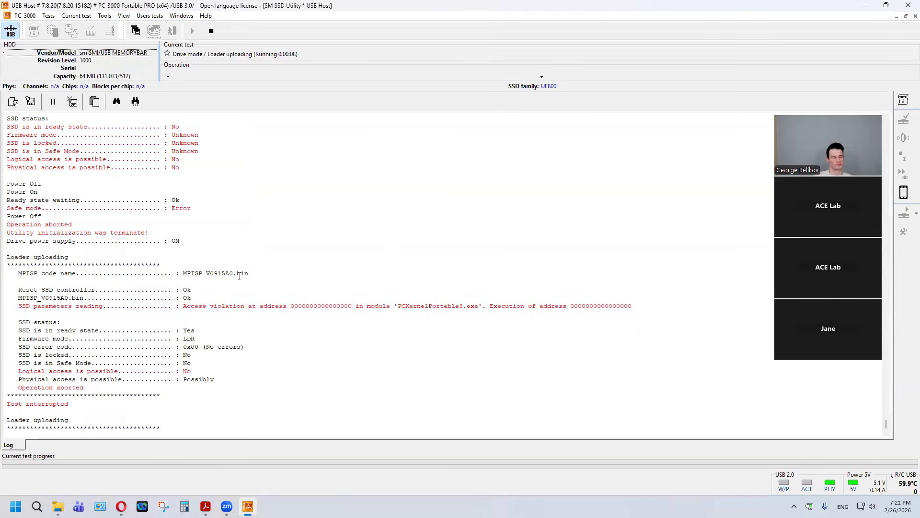
{"action": "left_click", "coordinate": [460, 283]}
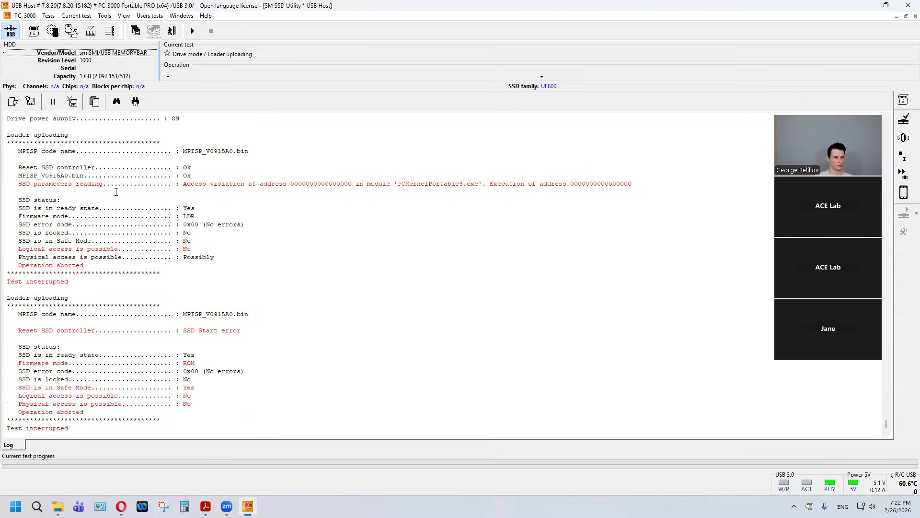
Step: Power-cycle the drive and try uploading the MPISP_V0915A0.bin loader with Safe mode enabled, using the shorted PCB points
{"action": "left_click", "coordinate": [14, 35]}
{"action": "mouse_move", "coordinate": [92, 76]}
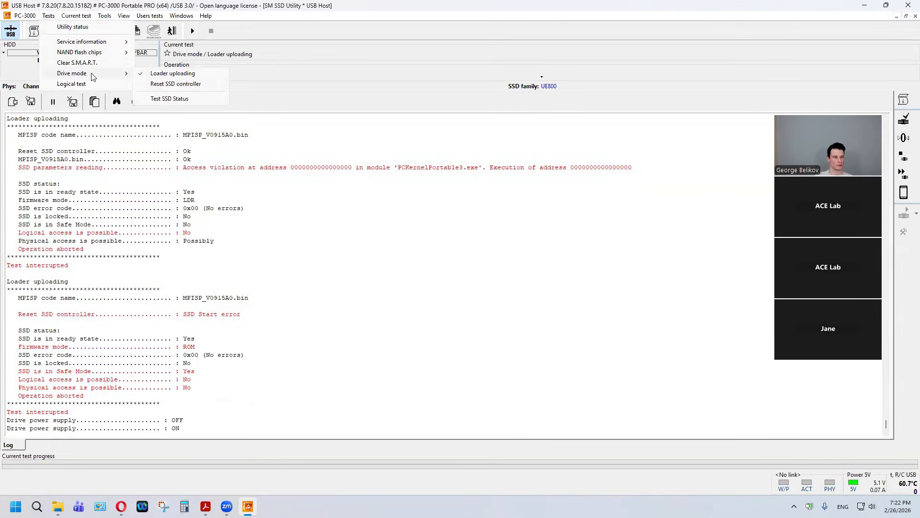
{"action": "left_click", "coordinate": [161, 76]}
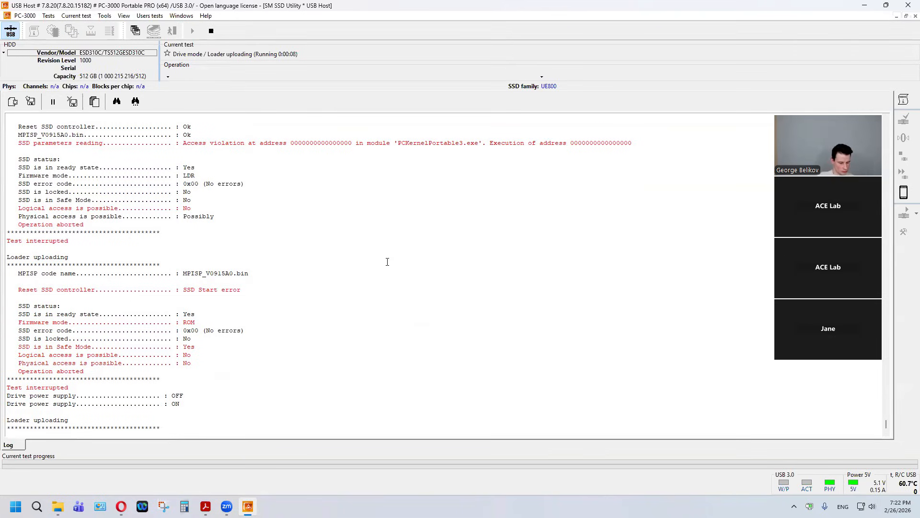
{"action": "left_click", "coordinate": [389, 280]}
{"action": "left_click", "coordinate": [470, 283]}
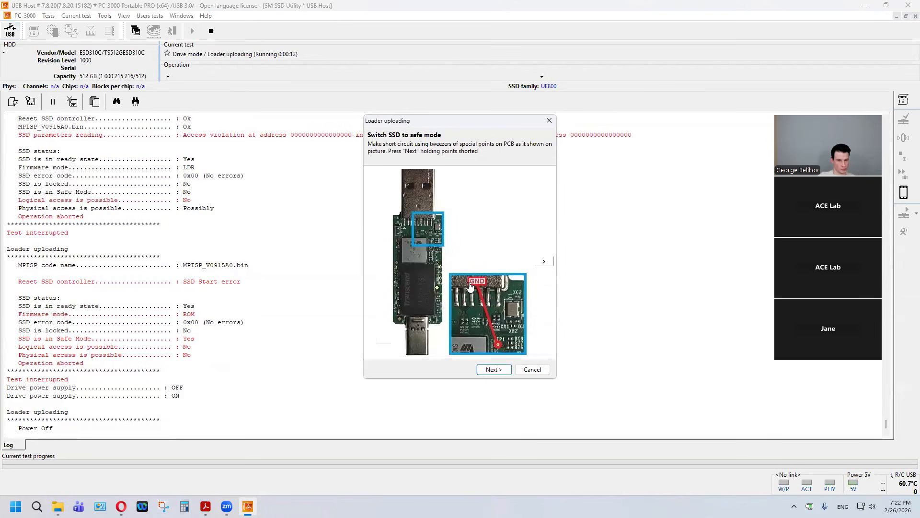
{"action": "left_click", "coordinate": [494, 369]}
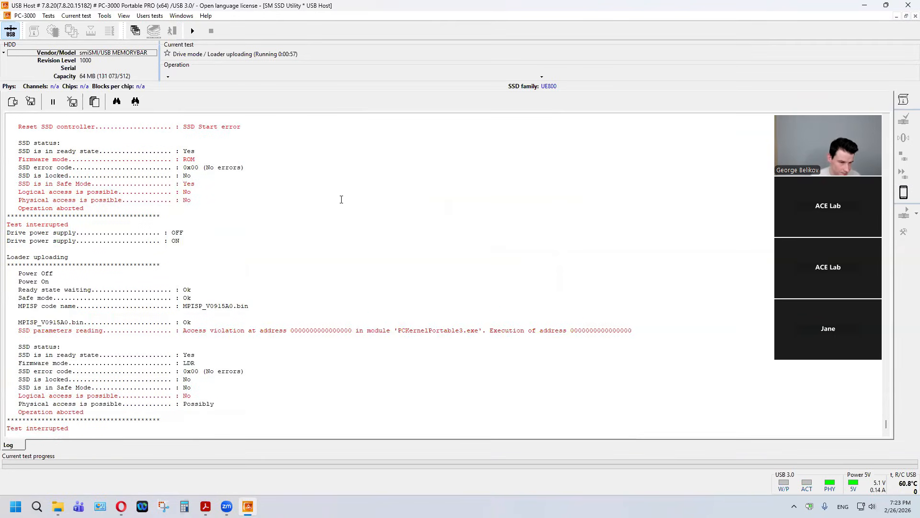
Step: Exit the SM SSD utility and restart it for the SM2320G controller and UE800 family
{"action": "left_click", "coordinate": [171, 31]}
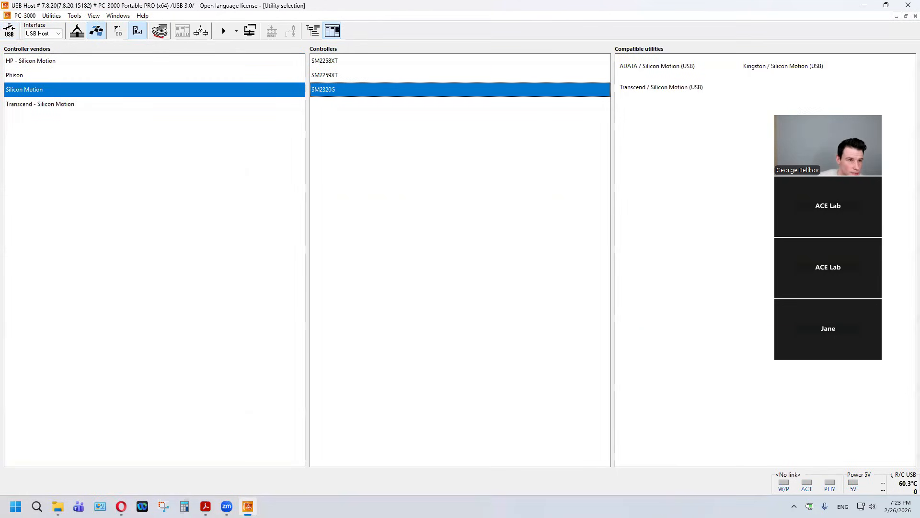
{"action": "double_click", "coordinate": [330, 89]}
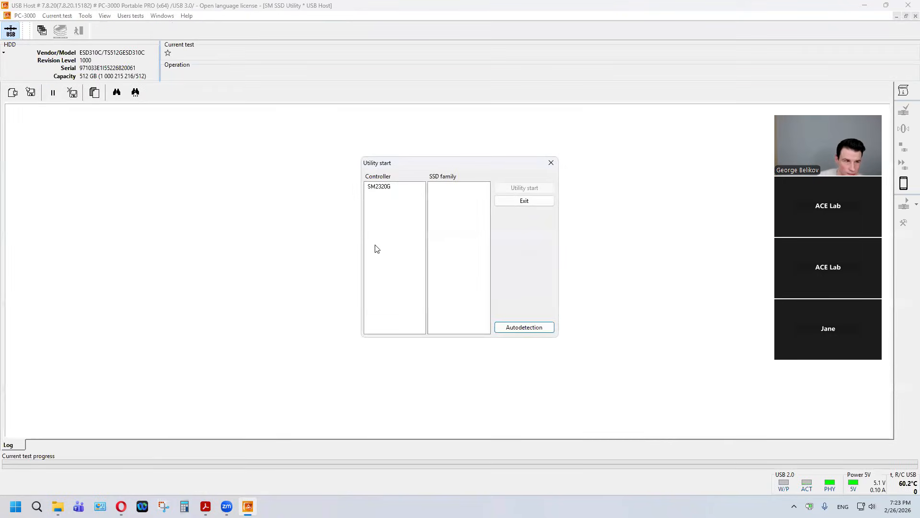
{"action": "left_click", "coordinate": [394, 187]}
{"action": "left_click", "coordinate": [480, 187]}
{"action": "left_click", "coordinate": [508, 192]}
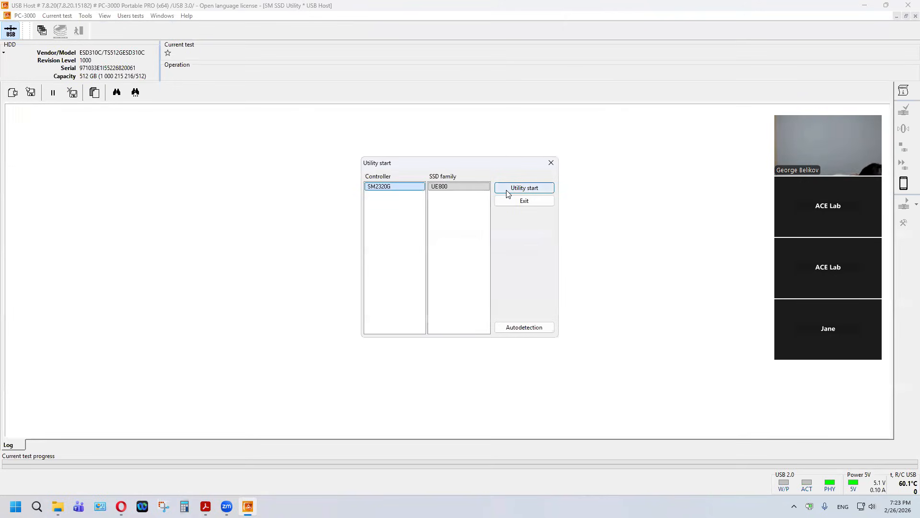
{"action": "left_click", "coordinate": [508, 192]}
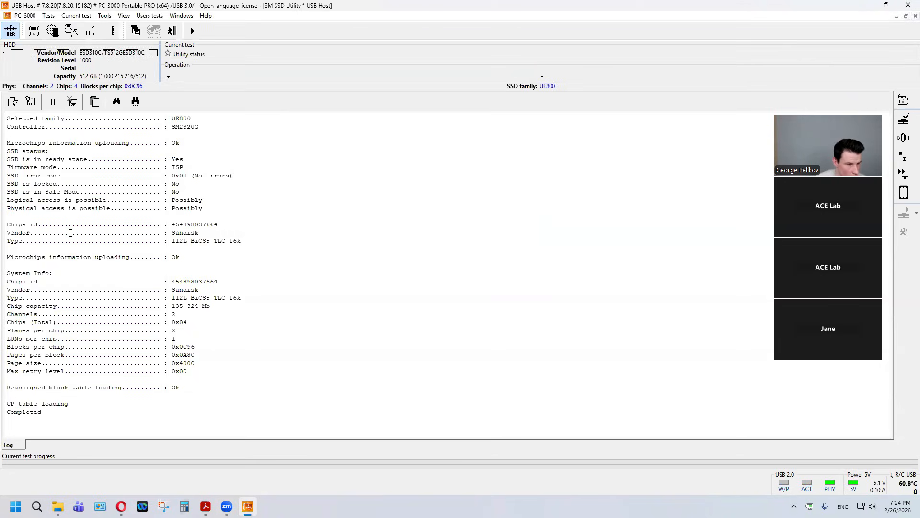
Step: Upload the MPISP_X0528A0_BiCS5.bin loader to the SSD without safe mode
{"action": "left_click", "coordinate": [53, 16]}
{"action": "mouse_move", "coordinate": [79, 75]}
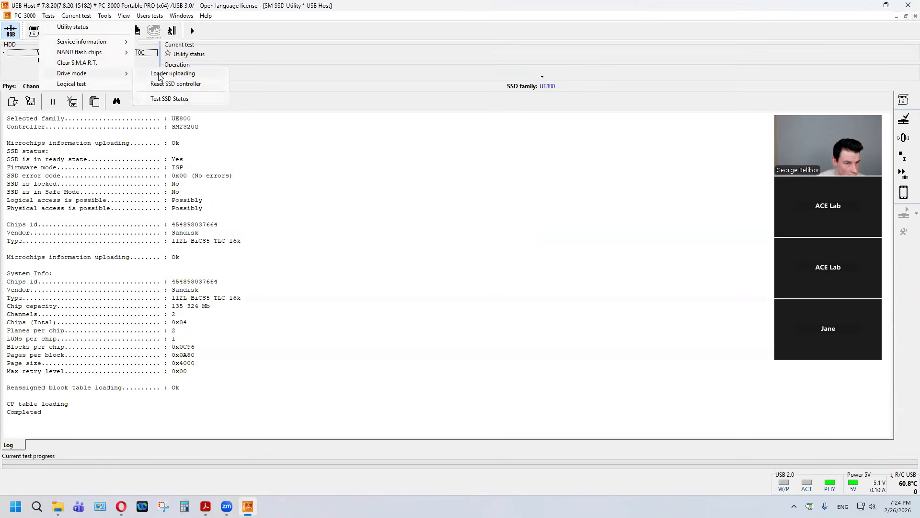
{"action": "left_click", "coordinate": [159, 75]}
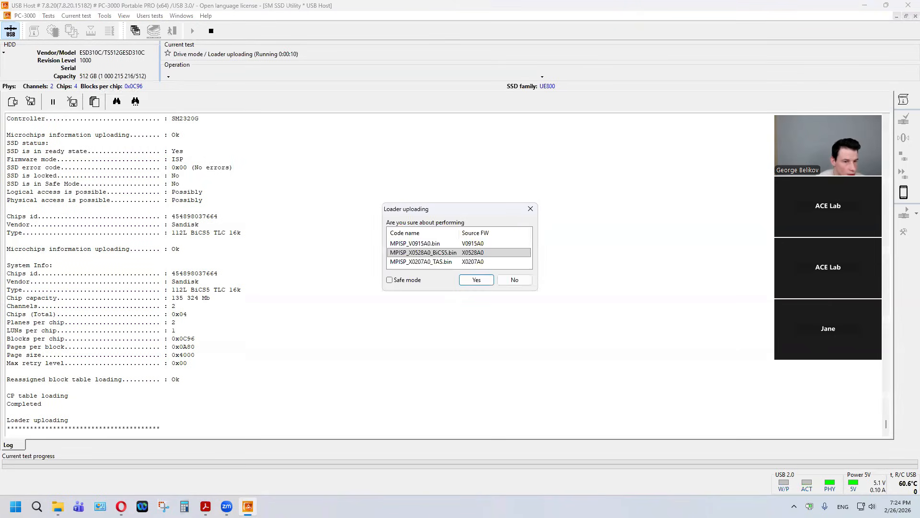
{"action": "left_click", "coordinate": [484, 282]}
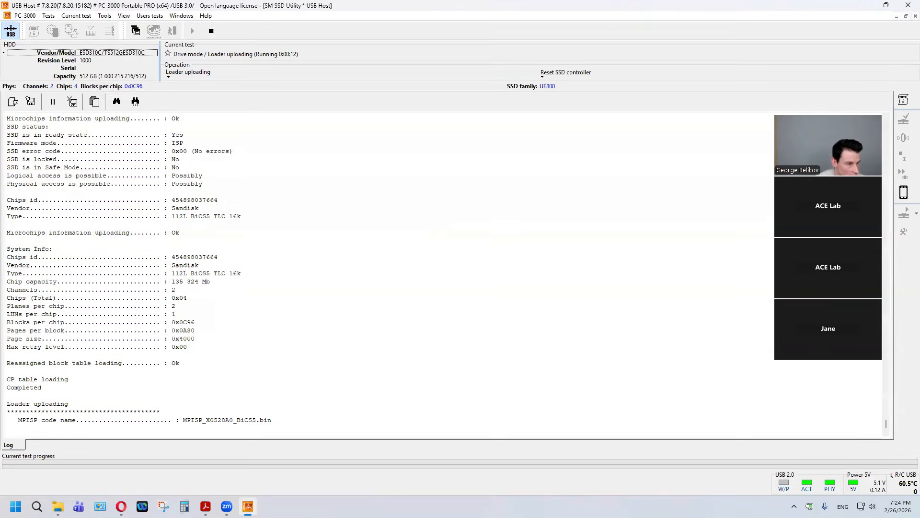
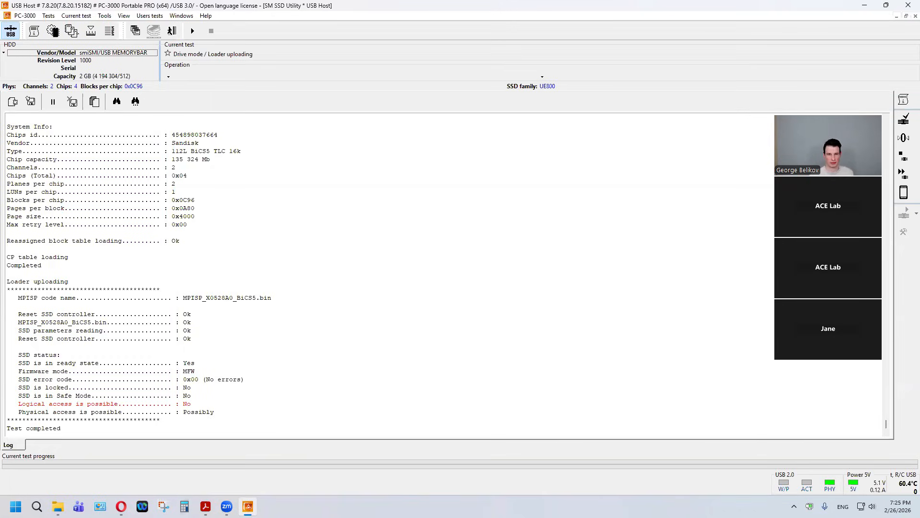
{"action": "left_click_drag", "start_coordinate": [91, 428], "coordinate": [10, 281]}
{"action": "left_click", "coordinate": [90, 238]}
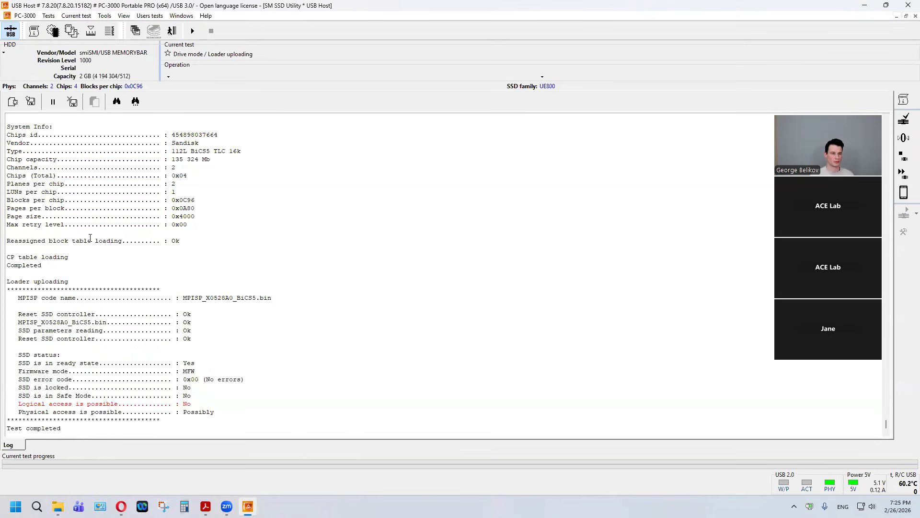
{"action": "left_click", "coordinate": [48, 17]}
{"action": "mouse_move", "coordinate": [67, 43]}
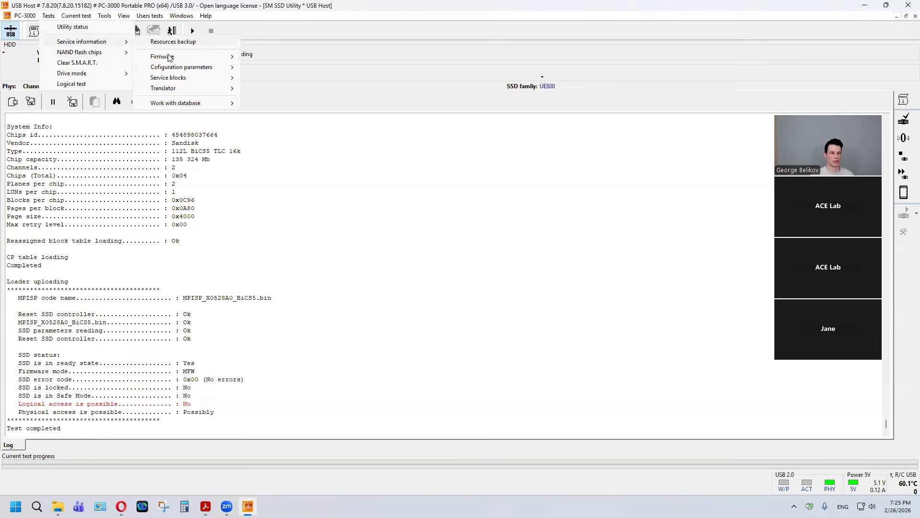
{"action": "mouse_move", "coordinate": [225, 91]}
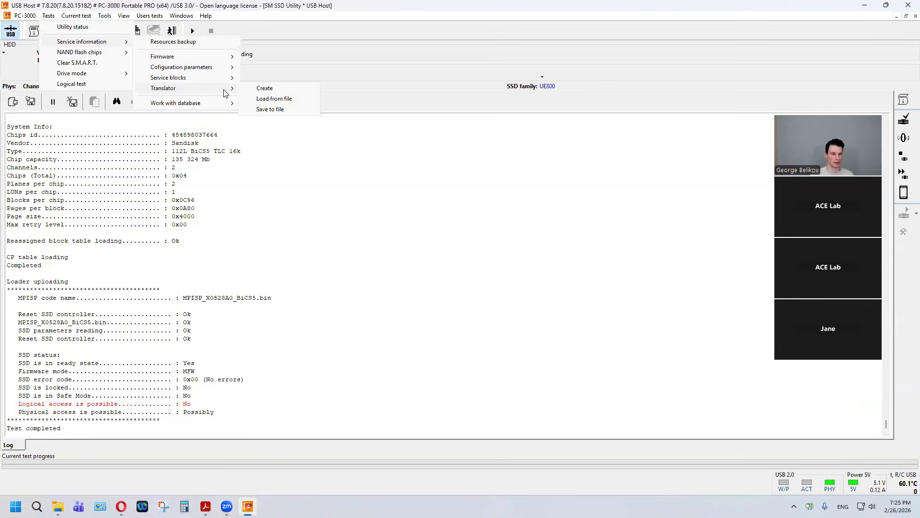
{"action": "left_click", "coordinate": [267, 91]}
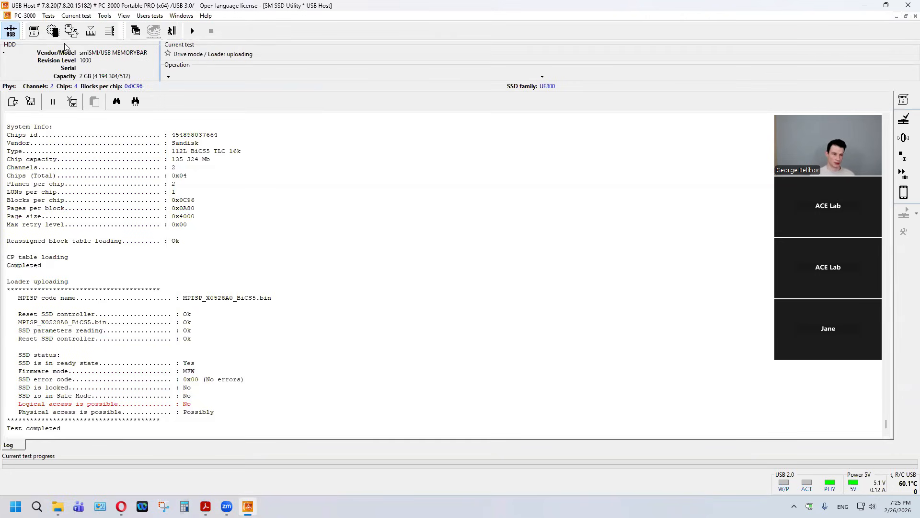
Step: Start loading a translator from file and create a drive profile with "_Webinar" appended to the Transcend ESD310C profile name
{"action": "left_click", "coordinate": [51, 16]}
{"action": "mouse_move", "coordinate": [105, 46]}
{"action": "mouse_move", "coordinate": [216, 89]}
{"action": "left_click", "coordinate": [275, 98]}
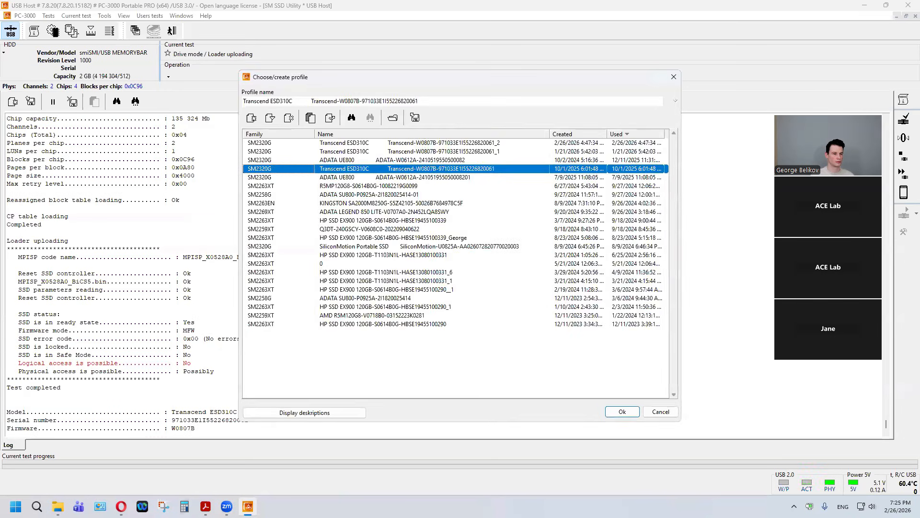
{"action": "left_click", "coordinate": [452, 102]}
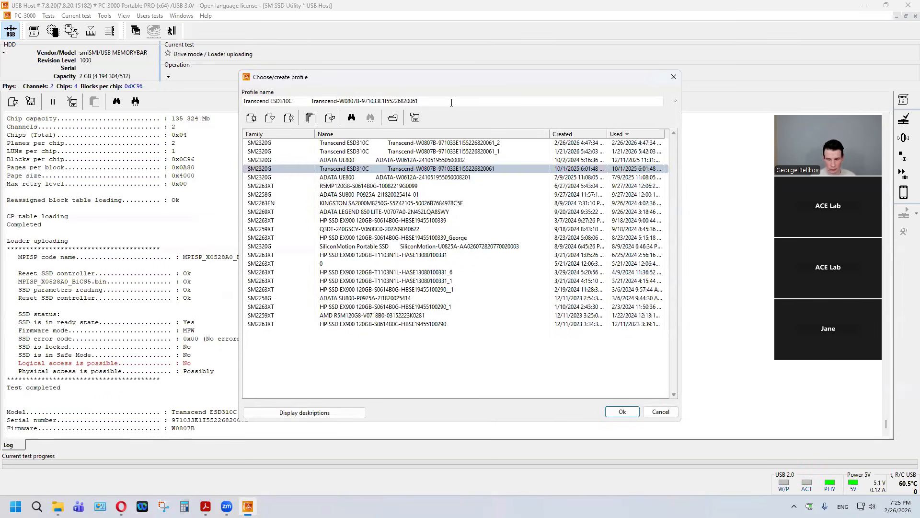
{"action": "type", "text": "_We"}
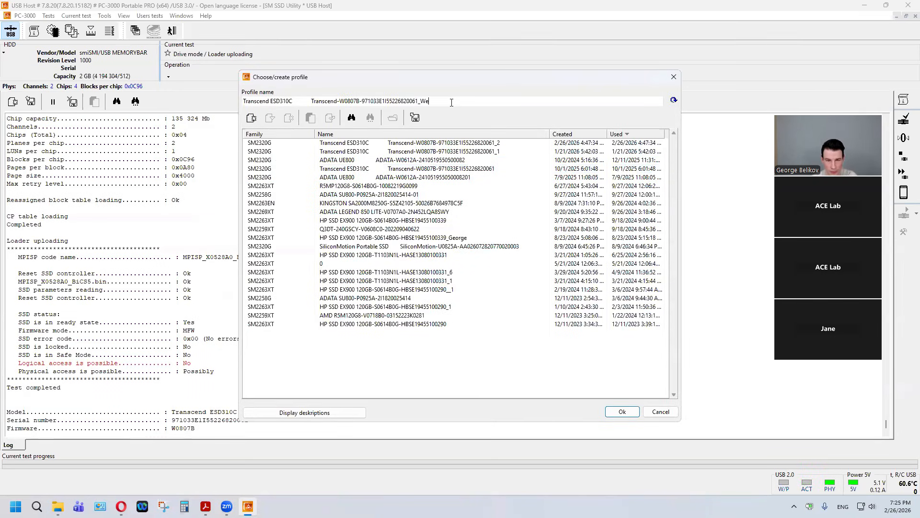
{"action": "type", "text": "binar"}
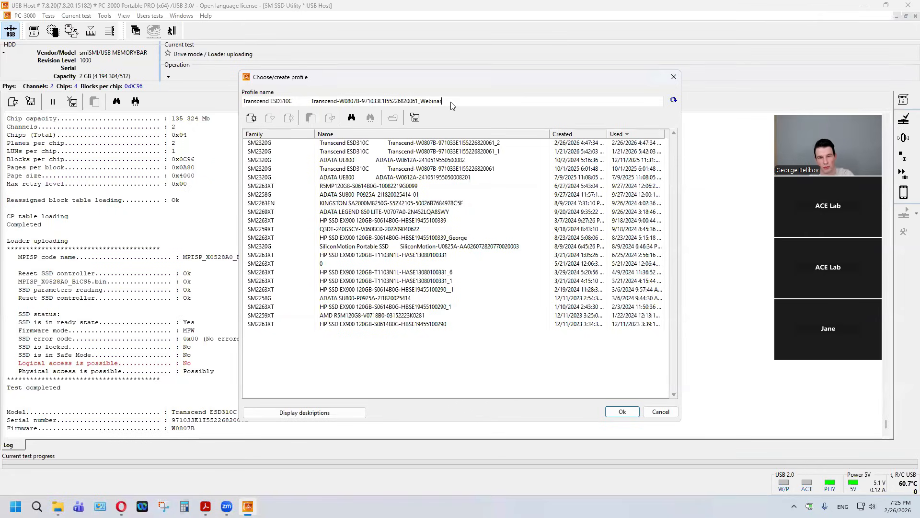
{"action": "key", "text": "Return"}
{"action": "key", "text": "Return"}
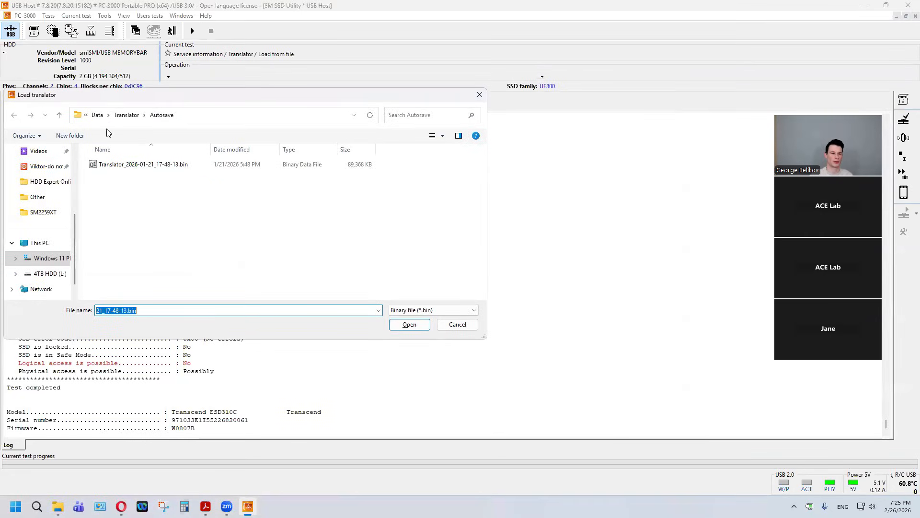
Step: Load the translator file Translator_2026-02-26_16-54-57.bin from the Webinar\SM2320G folder on drive L
{"action": "scroll", "coordinate": [53, 167], "scroll_direction": "up", "scroll_amount": 3}
{"action": "left_click", "coordinate": [40, 200]}
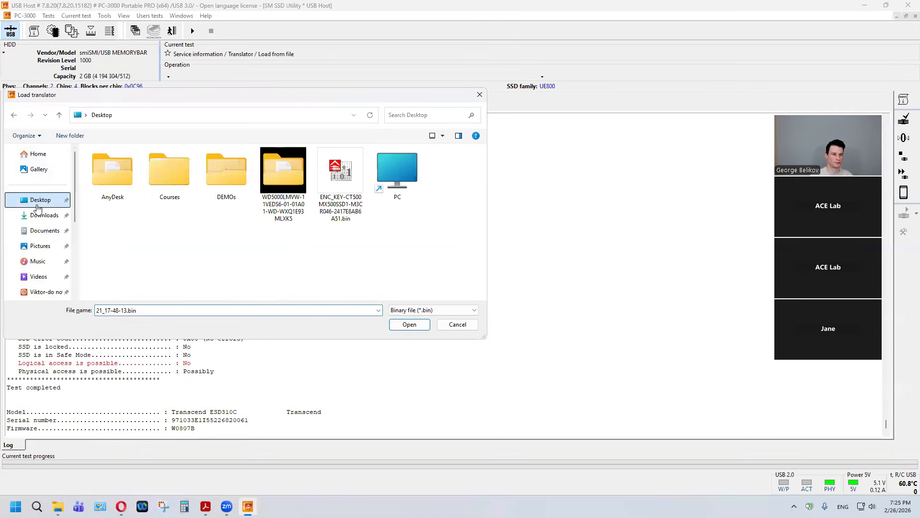
{"action": "scroll", "coordinate": [43, 226], "scroll_direction": "down", "scroll_amount": 3}
{"action": "left_click", "coordinate": [43, 234]}
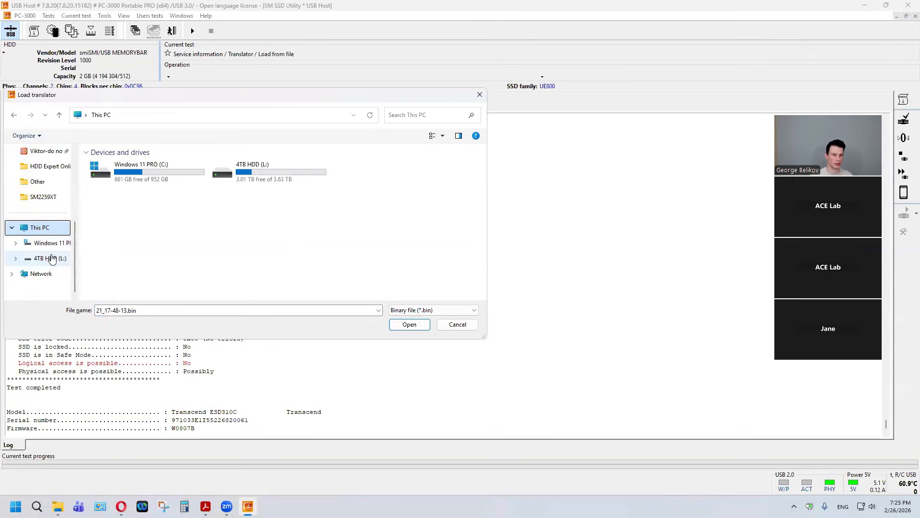
{"action": "double_click", "coordinate": [271, 173]}
{"action": "left_click", "coordinate": [111, 192]}
{"action": "double_click", "coordinate": [112, 194]}
{"action": "double_click", "coordinate": [120, 178]}
{"action": "left_click", "coordinate": [158, 169]}
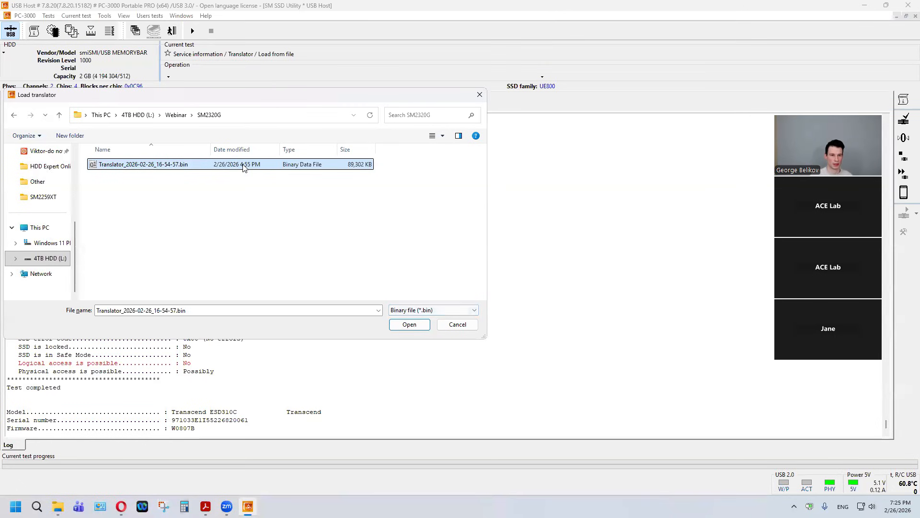
{"action": "left_click", "coordinate": [406, 321]}
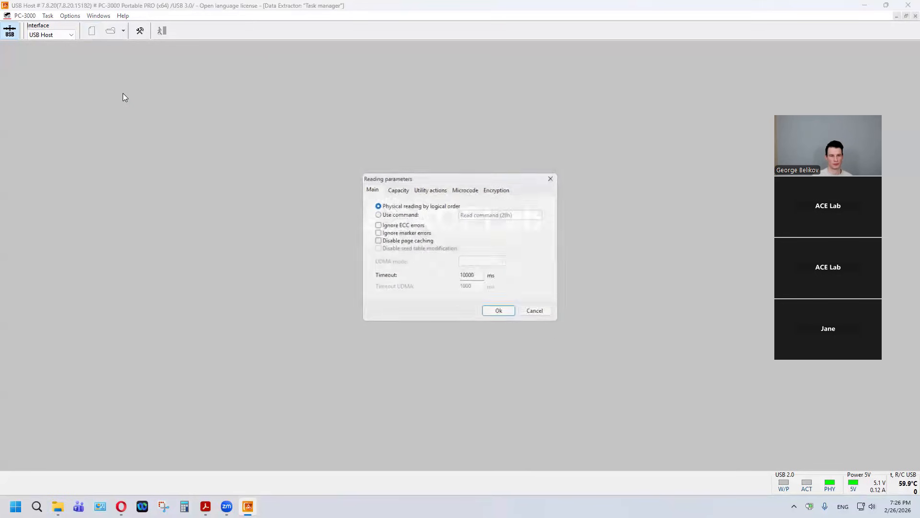
Step: Accept physical reading by logical order for the Data Extractor task and store its data in a new L:\SM2320G folder
{"action": "left_click", "coordinate": [508, 316]}
{"action": "left_click", "coordinate": [616, 258]}
{"action": "left_click", "coordinate": [437, 178]}
{"action": "left_click", "coordinate": [434, 190]}
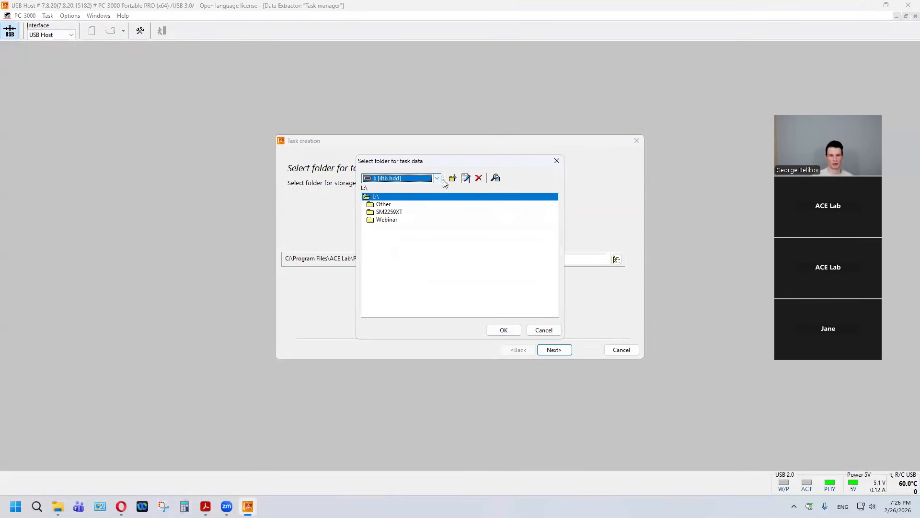
{"action": "left_click", "coordinate": [452, 178]}
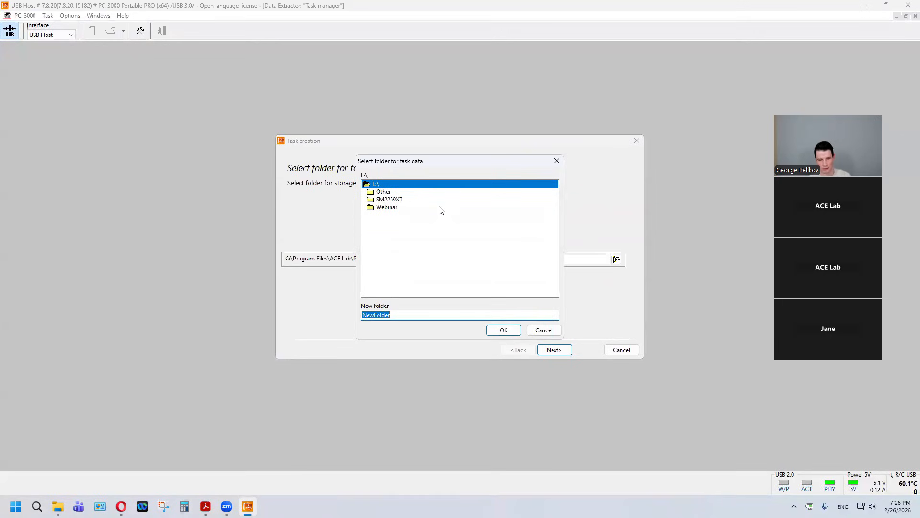
{"action": "type", "text": "SM"}
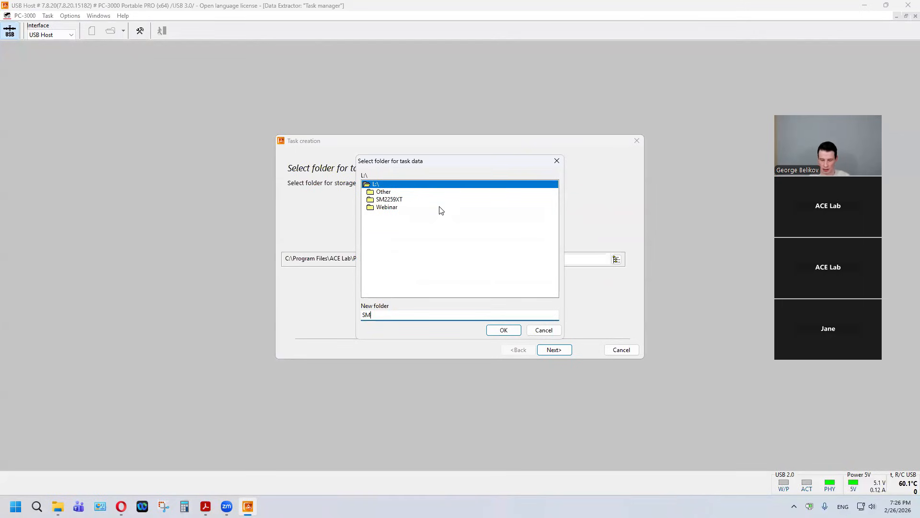
{"action": "type", "text": "2320G"}
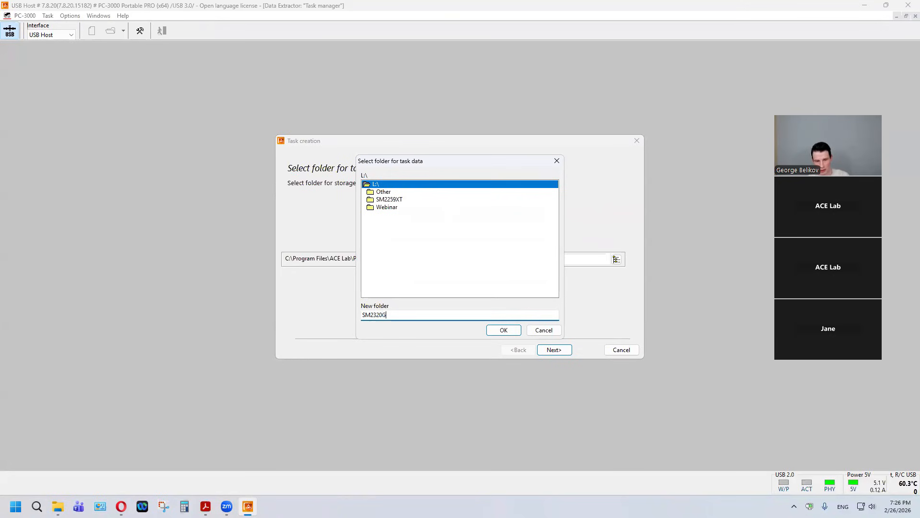
{"action": "key", "text": "Return"}
{"action": "left_click", "coordinate": [504, 330]}
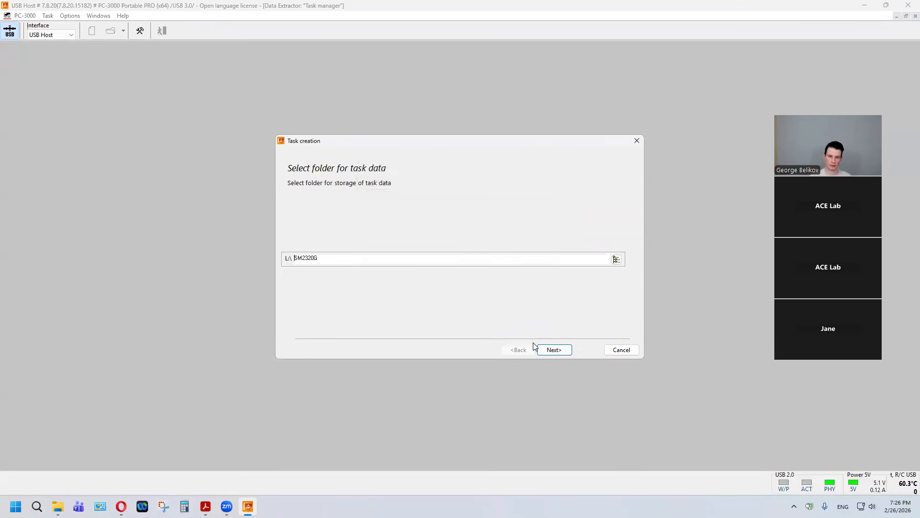
Step: Select the Transcend ESD310C on the PC3000Utility bus as the source device and finish creating the task
{"action": "left_click", "coordinate": [552, 349]}
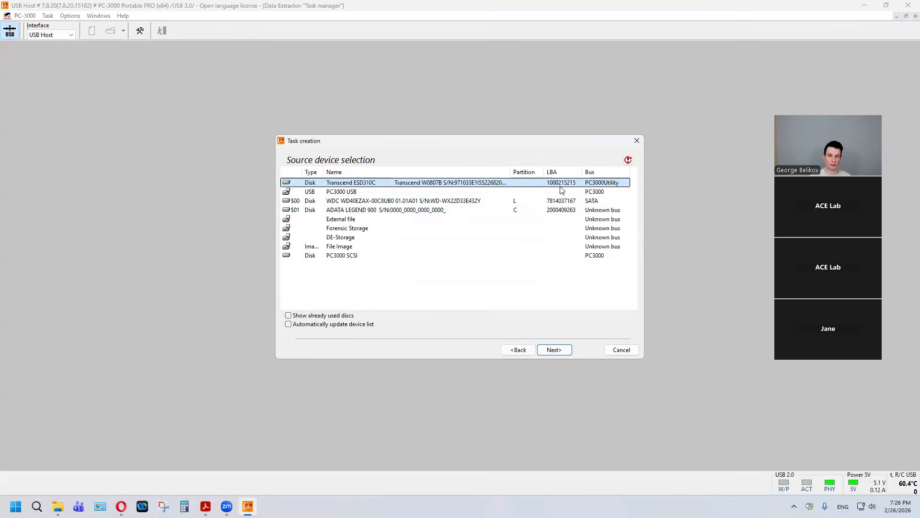
{"action": "left_click", "coordinate": [590, 186]}
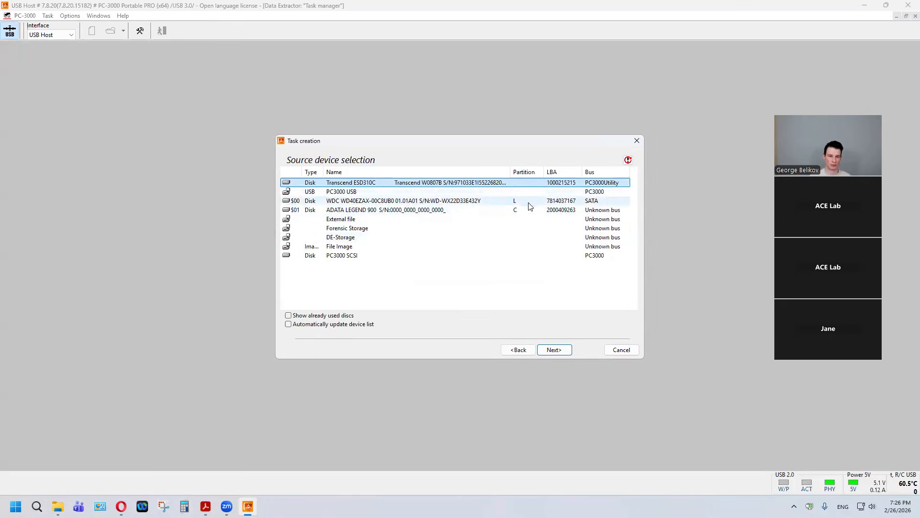
{"action": "left_click", "coordinate": [562, 350]}
{"action": "left_click", "coordinate": [562, 350]}
{"action": "left_click", "coordinate": [563, 350]}
{"action": "left_click", "coordinate": [563, 350]}
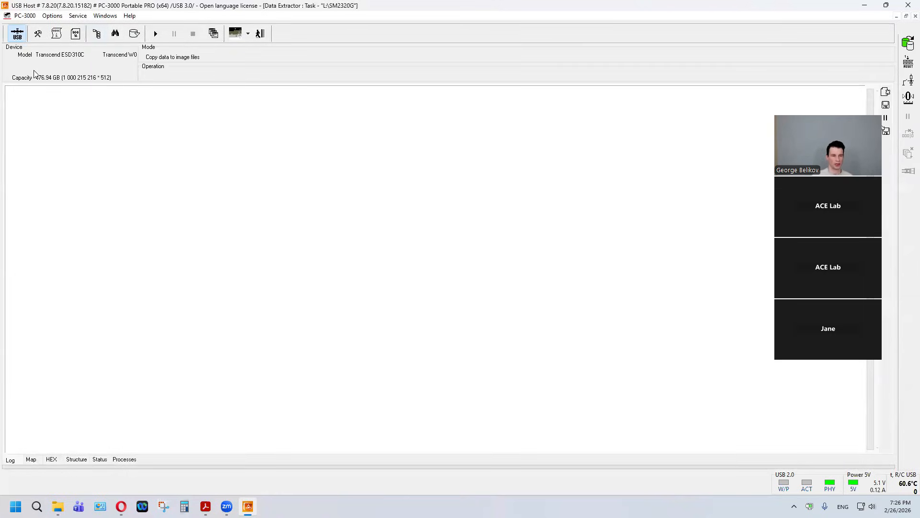
Step: Open the task's folder explorer and examine the EFI GPT entry with its Microsoft reserved and basic data partitions
{"action": "left_click", "coordinate": [92, 39]}
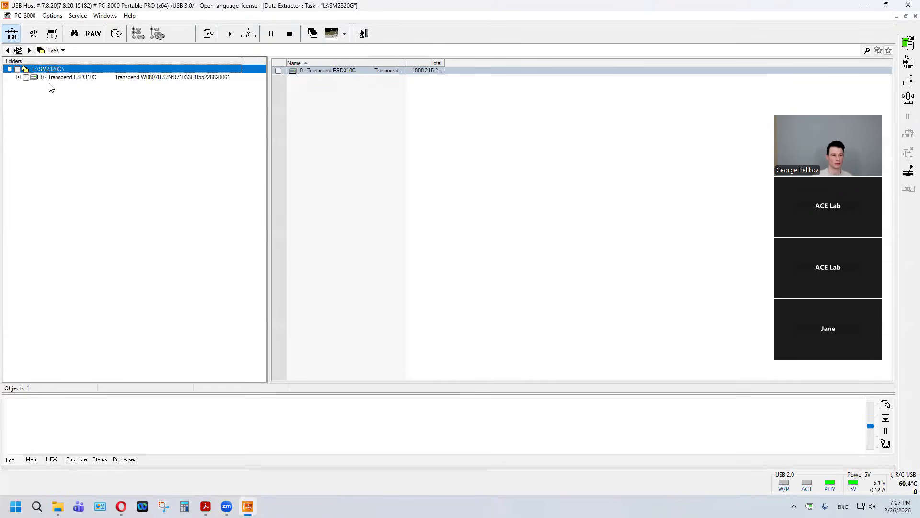
{"action": "left_click", "coordinate": [67, 86]}
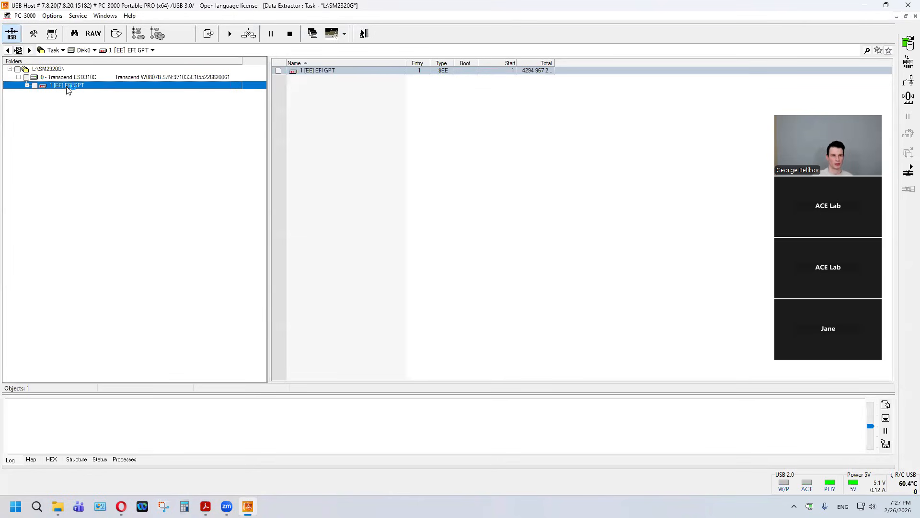
{"action": "double_click", "coordinate": [67, 86]}
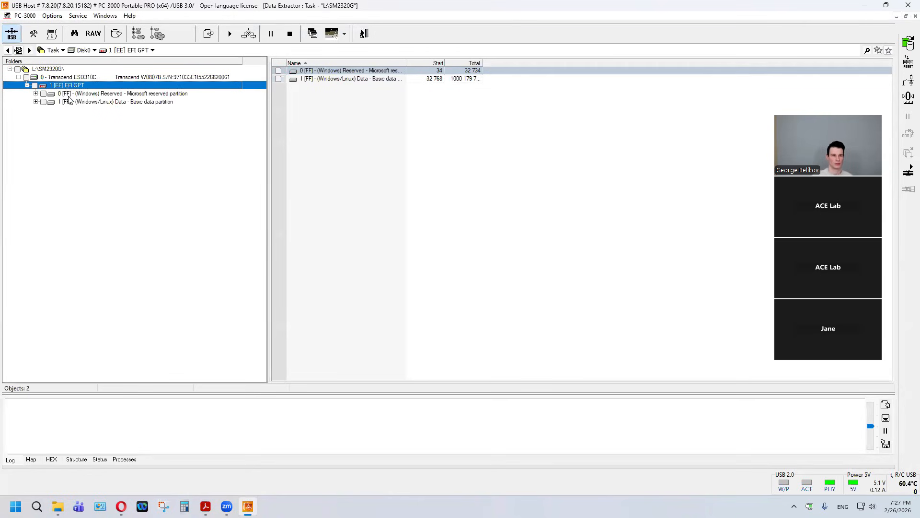
{"action": "left_click", "coordinate": [73, 101]}
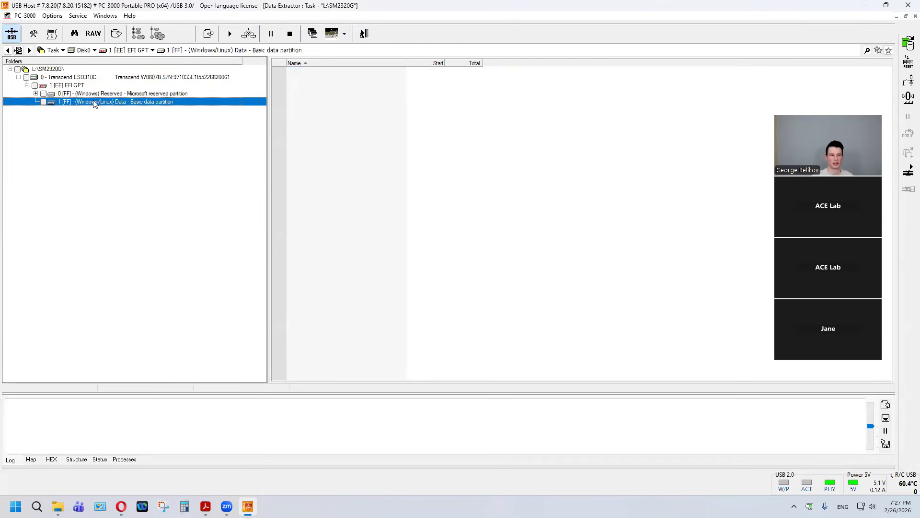
{"action": "left_click", "coordinate": [94, 96]}
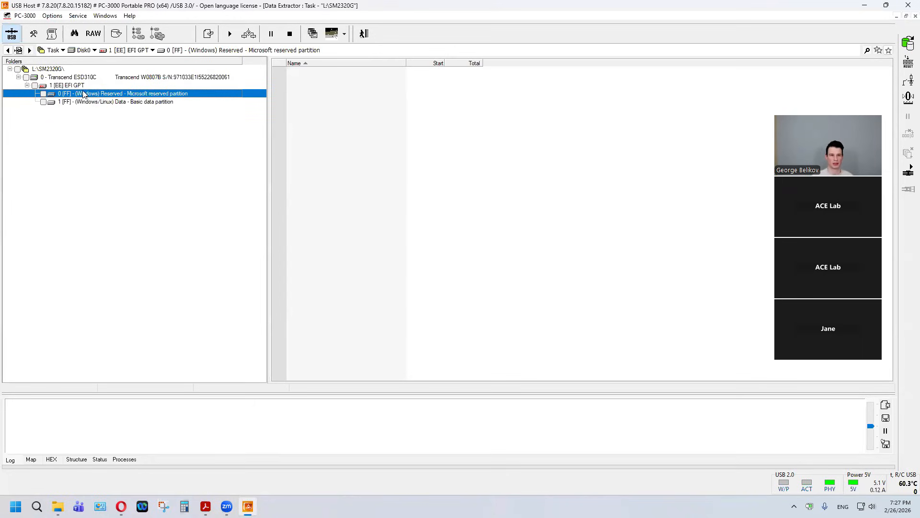
{"action": "left_click", "coordinate": [81, 101]}
{"action": "left_click", "coordinate": [82, 95]}
{"action": "left_click", "coordinate": [82, 87]}
{"action": "left_click", "coordinate": [82, 94]}
{"action": "left_click", "coordinate": [85, 102]}
{"action": "left_click", "coordinate": [87, 97]}
{"action": "left_click", "coordinate": [87, 101]}
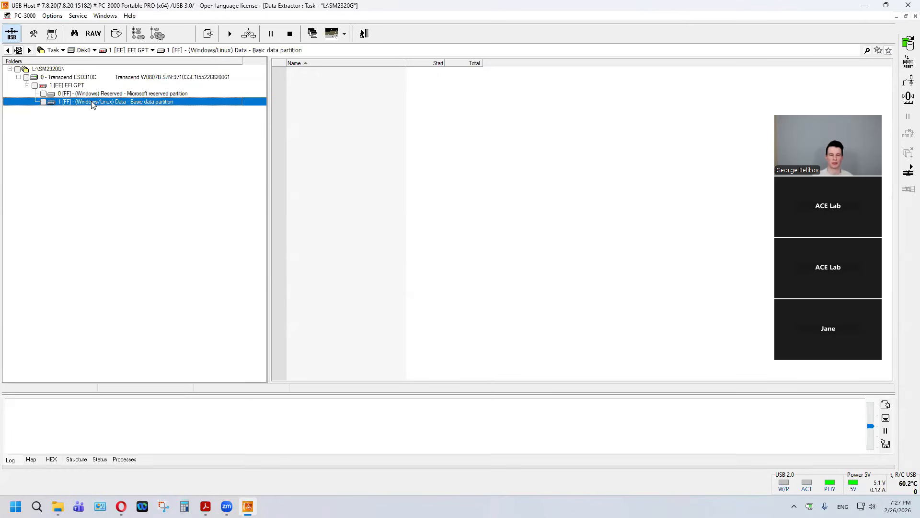
Step: Run a quick disk analysis on the Transcend ESD310C and decline continuing it for the whole drive
{"action": "right_click", "coordinate": [80, 78]}
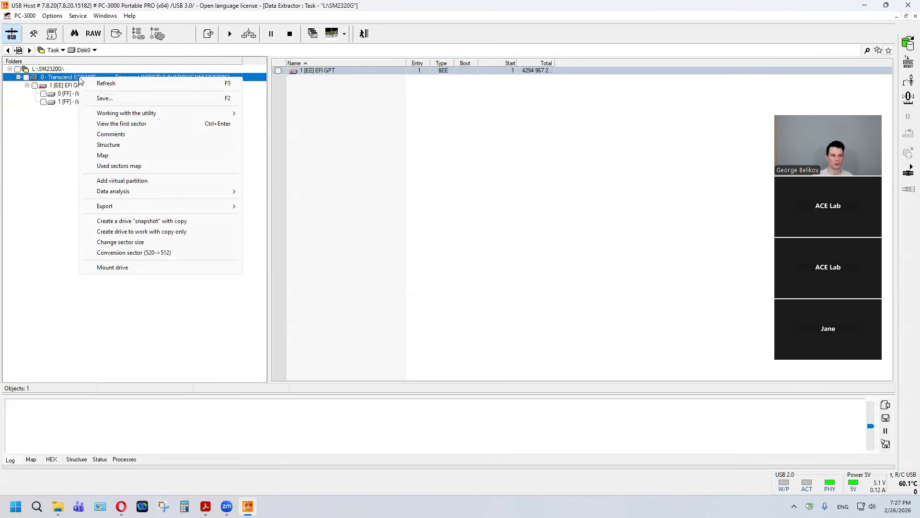
{"action": "left_click", "coordinate": [293, 193]}
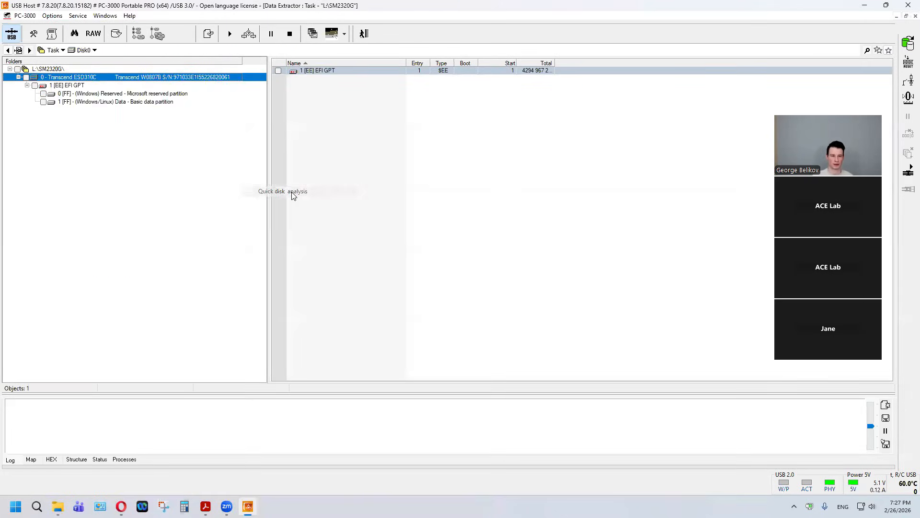
{"action": "left_click", "coordinate": [499, 309]}
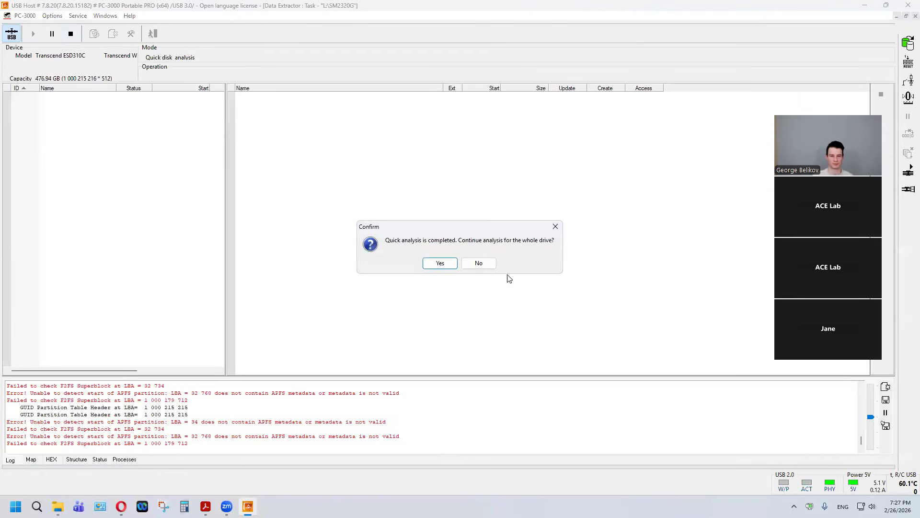
{"action": "left_click", "coordinate": [478, 263]}
{"action": "right_click", "coordinate": [81, 83]}
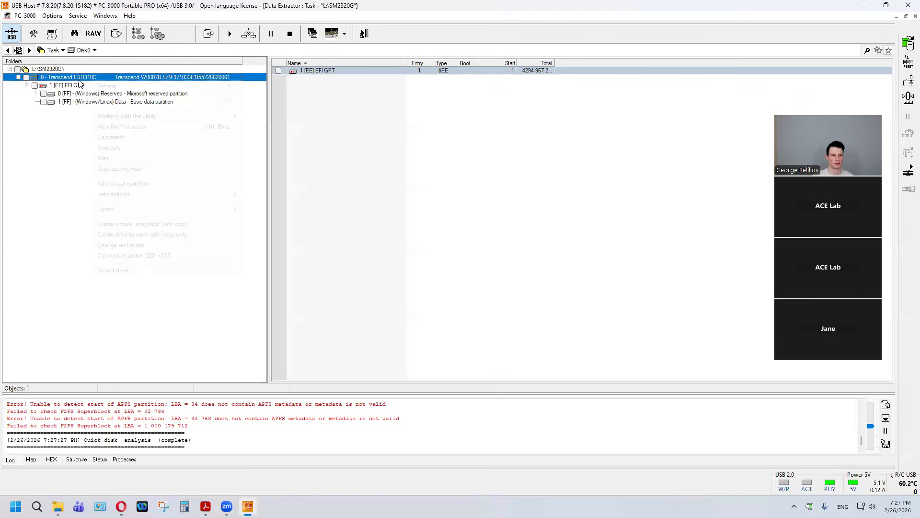
{"action": "left_click", "coordinate": [136, 128]}
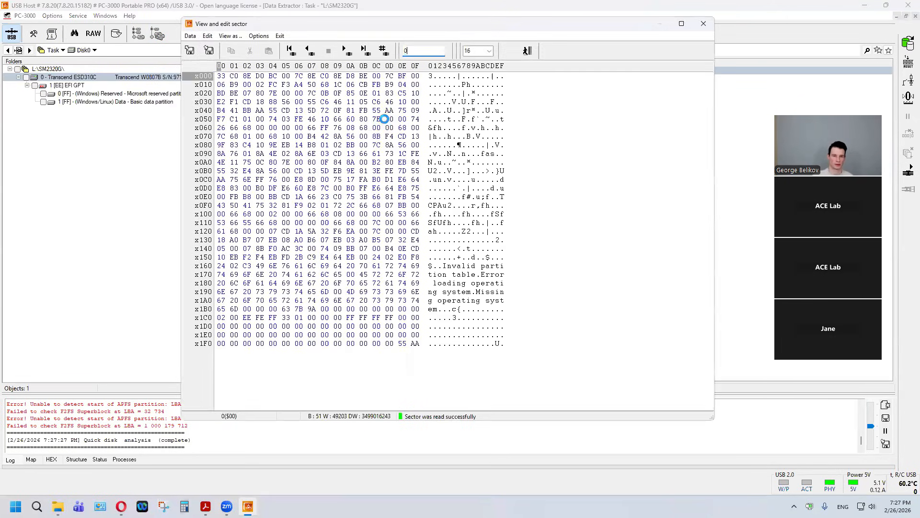
{"action": "left_click", "coordinate": [347, 50]}
{"action": "type", "text": "11111111111"}
{"action": "key", "text": "Return"}
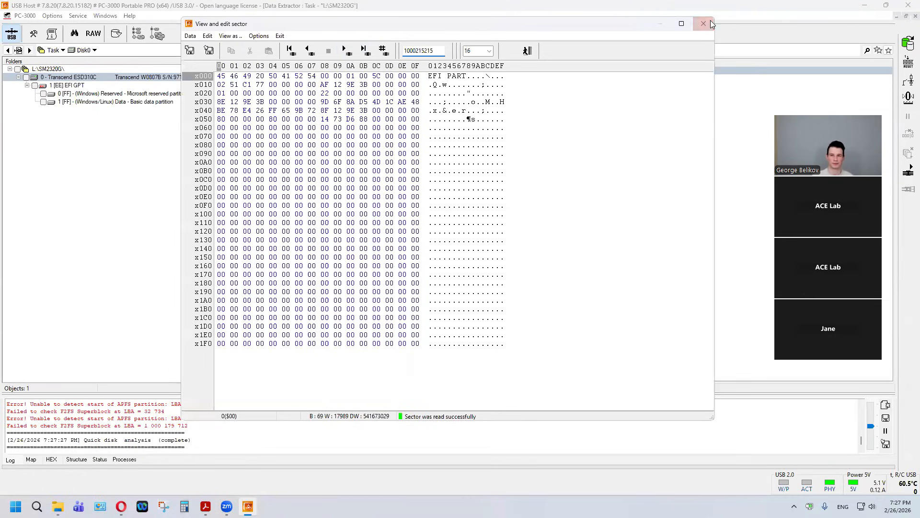
{"action": "left_click", "coordinate": [312, 55]}
{"action": "left_click", "coordinate": [312, 54]}
{"action": "left_click", "coordinate": [312, 55]}
{"action": "left_click", "coordinate": [312, 54]}
{"action": "left_click", "coordinate": [312, 54]}
{"action": "left_click", "coordinate": [313, 54]}
{"action": "left_click", "coordinate": [293, 54]}
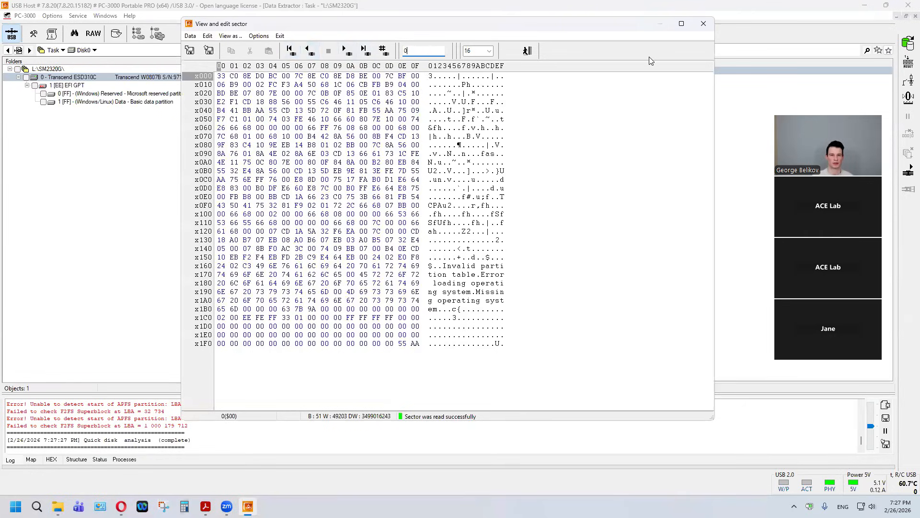
{"action": "left_click", "coordinate": [703, 24]}
Step: Add a drive with access "by physics" from the Transcend ESD310C, using physical reading by logical order with a 10000 ms timeout
{"action": "right_click", "coordinate": [61, 79]}
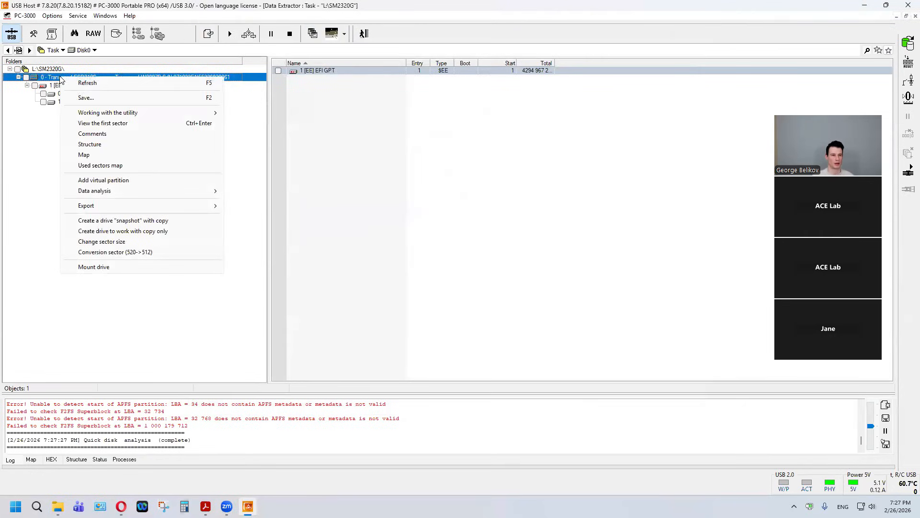
{"action": "mouse_move", "coordinate": [97, 114]}
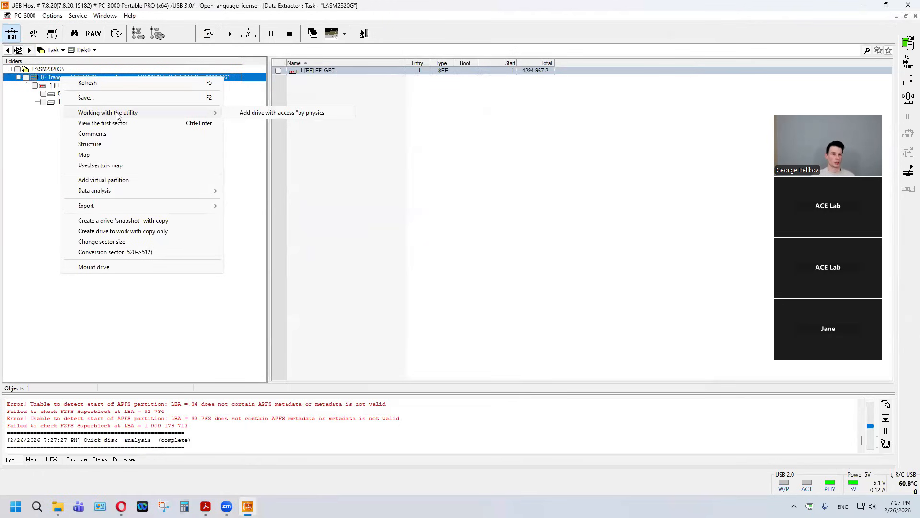
{"action": "left_click", "coordinate": [244, 115]}
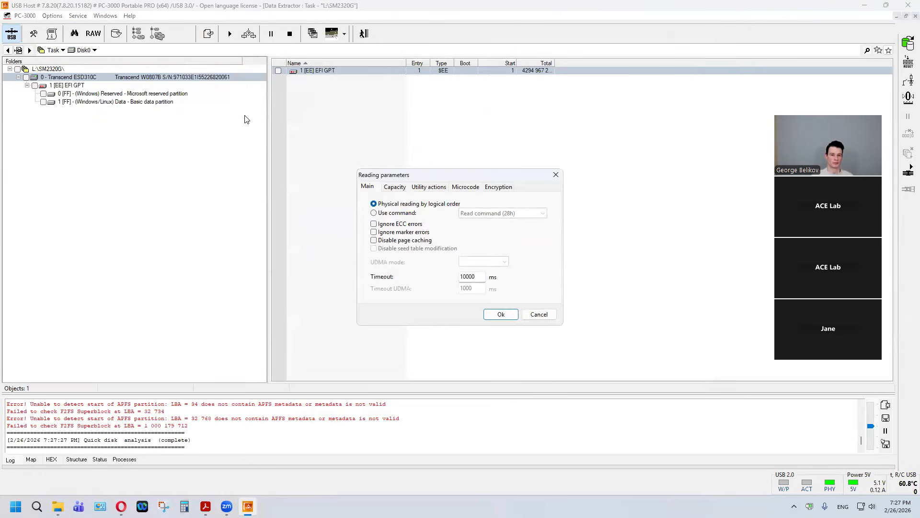
{"action": "left_click", "coordinate": [509, 316]}
{"action": "left_click", "coordinate": [551, 352]}
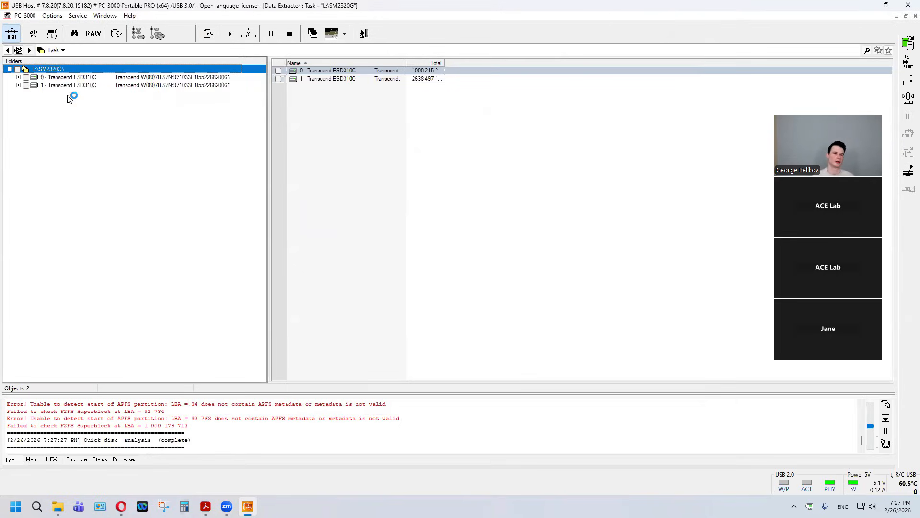
Step: Build a drive with translation and versions from the Transcend ESD310C physical-access drive
{"action": "left_click", "coordinate": [73, 87]}
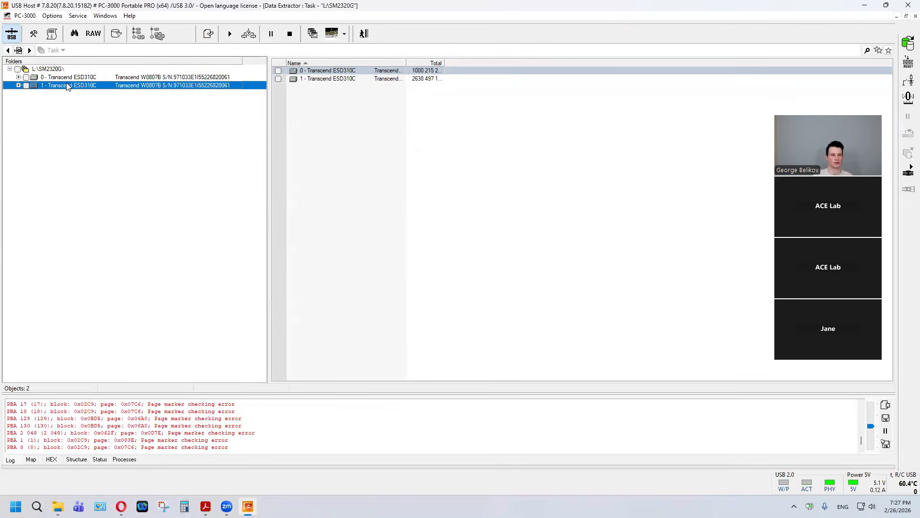
{"action": "right_click", "coordinate": [82, 100]}
{"action": "mouse_move", "coordinate": [196, 119]}
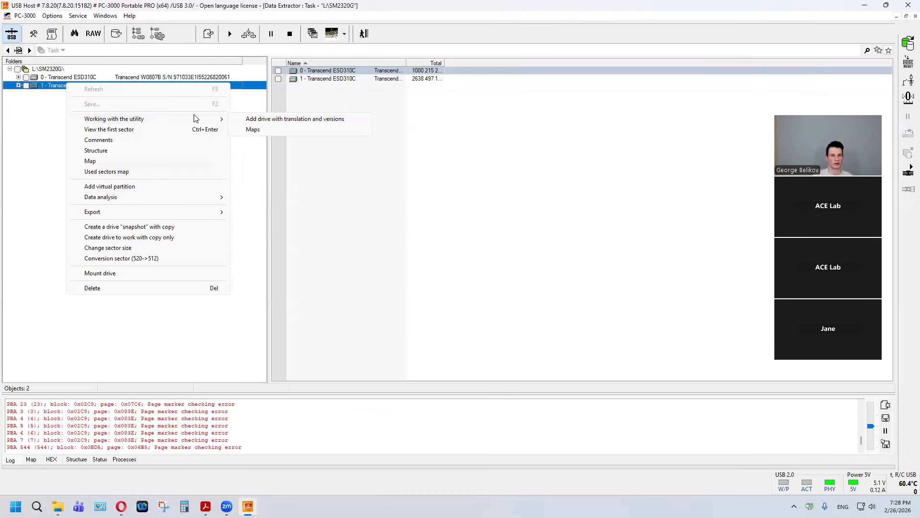
{"action": "left_click", "coordinate": [348, 121]}
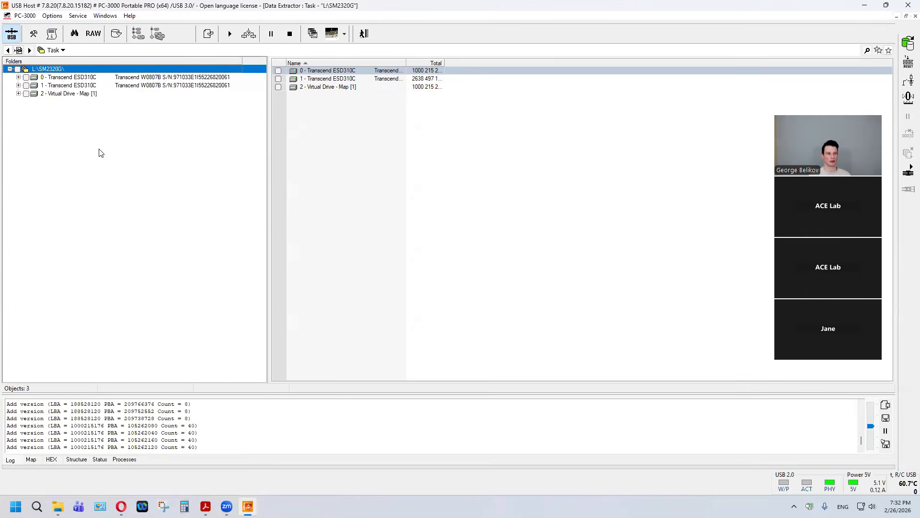
Step: Expand the Map [1] virtual drive through its EFI GPT basic data partition and open the root folder of the exFAT PSSD 512GB volume
{"action": "left_click", "coordinate": [59, 94]}
{"action": "left_click", "coordinate": [71, 102]}
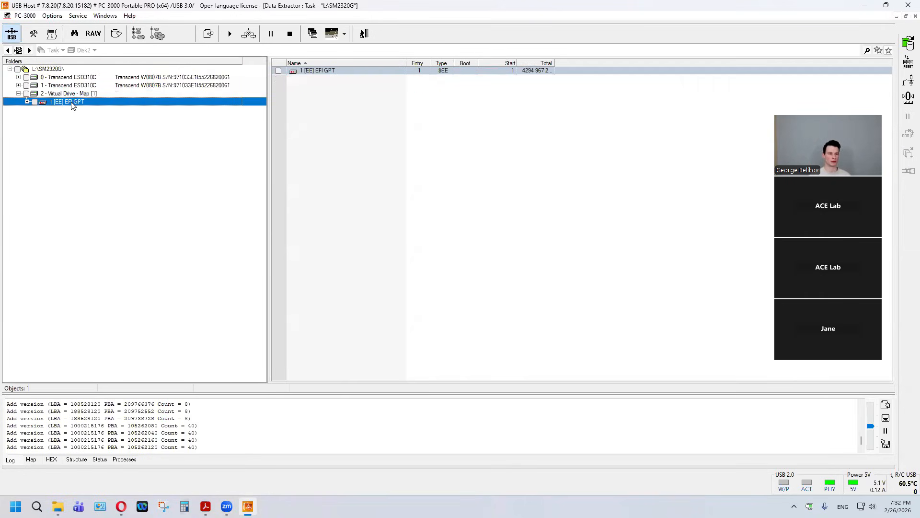
{"action": "double_click", "coordinate": [72, 102]}
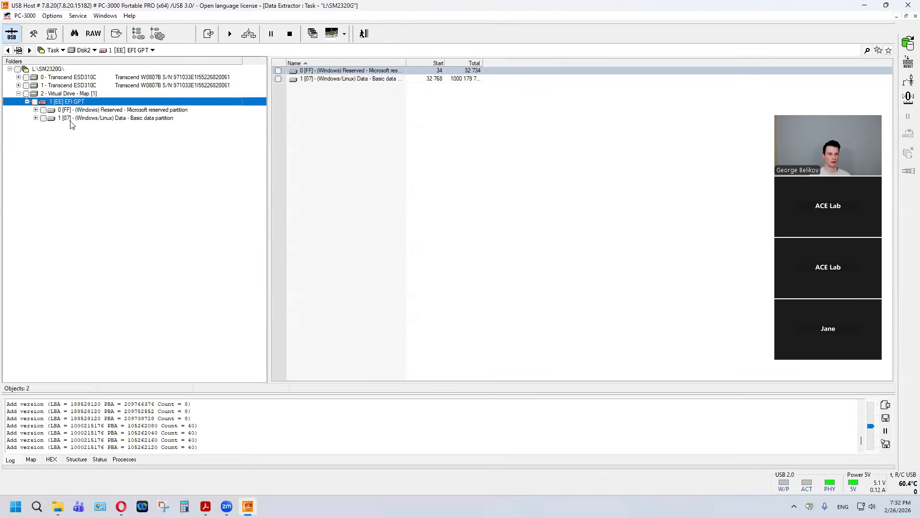
{"action": "double_click", "coordinate": [70, 120]}
{"action": "left_click", "coordinate": [87, 126]}
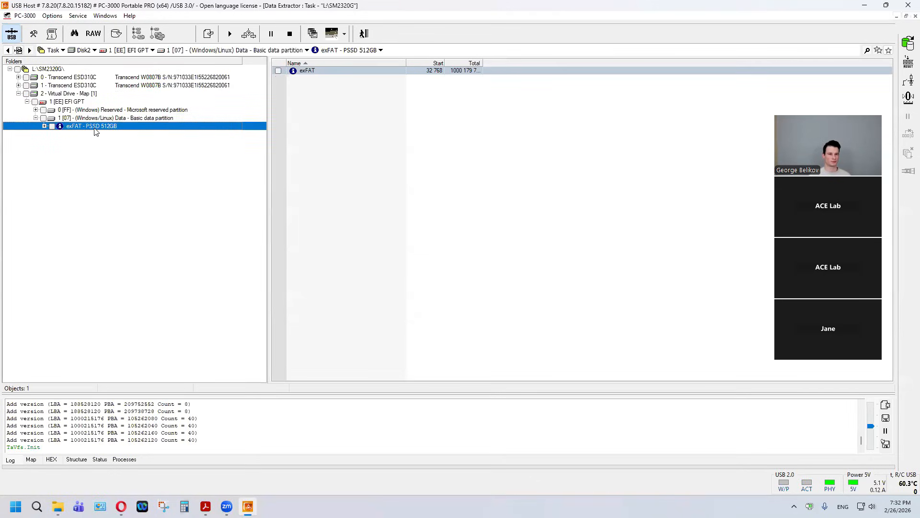
{"action": "double_click", "coordinate": [86, 135]}
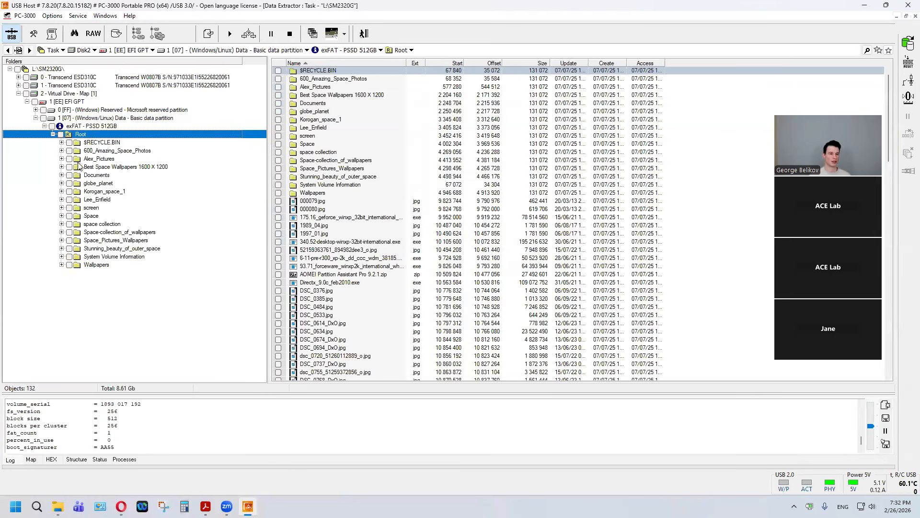
Step: Run headers control on the exFAT PSSD 512GB volume and open its Space folder
{"action": "right_click", "coordinate": [75, 126]}
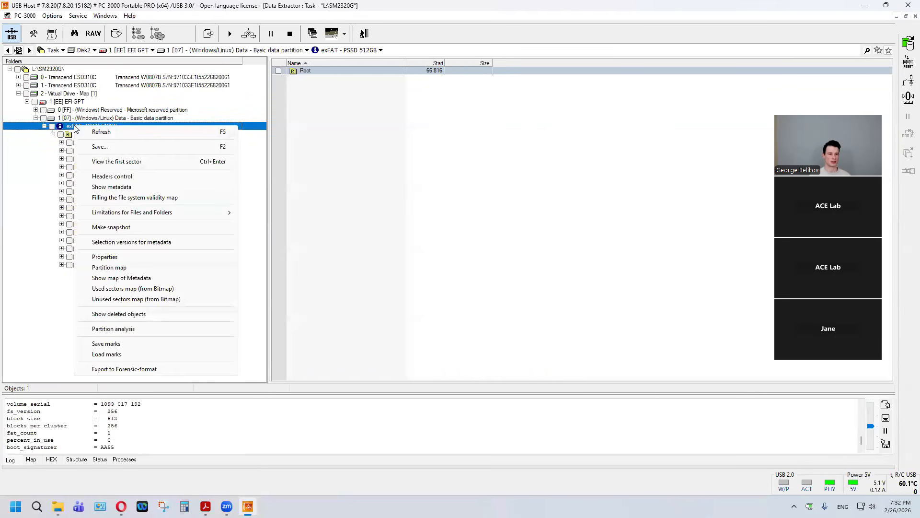
{"action": "left_click", "coordinate": [99, 176]}
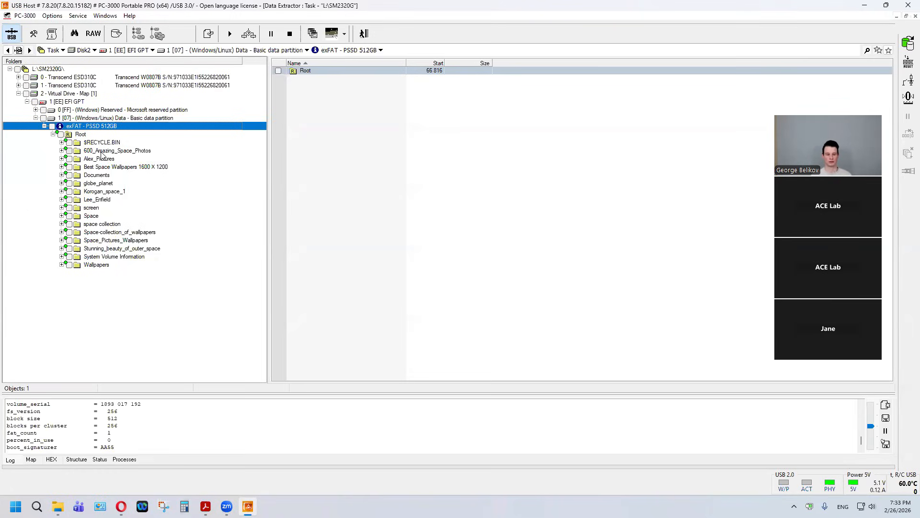
{"action": "left_click", "coordinate": [91, 215]}
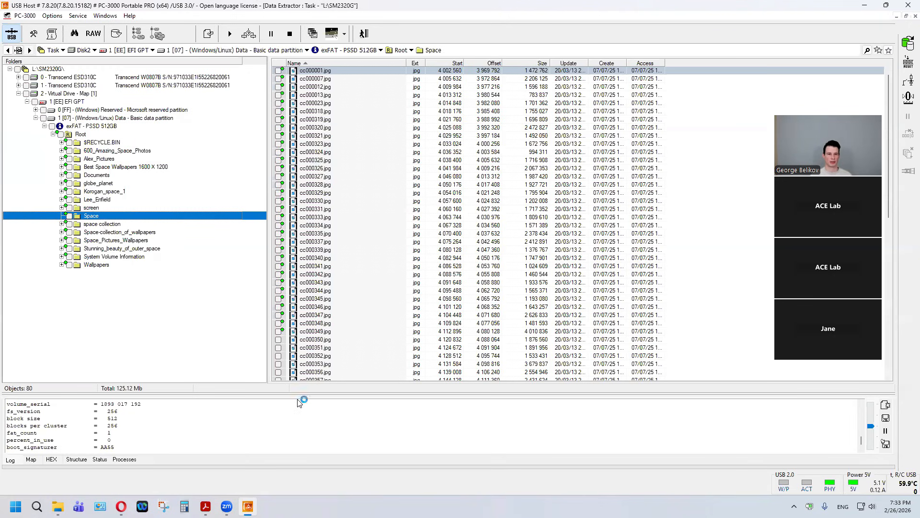
Step: Preview the images cc000325.jpg, cc000023.jpg and cc000356.jpg from the Space folder, and close the viewer
{"action": "right_click", "coordinate": [324, 162]}
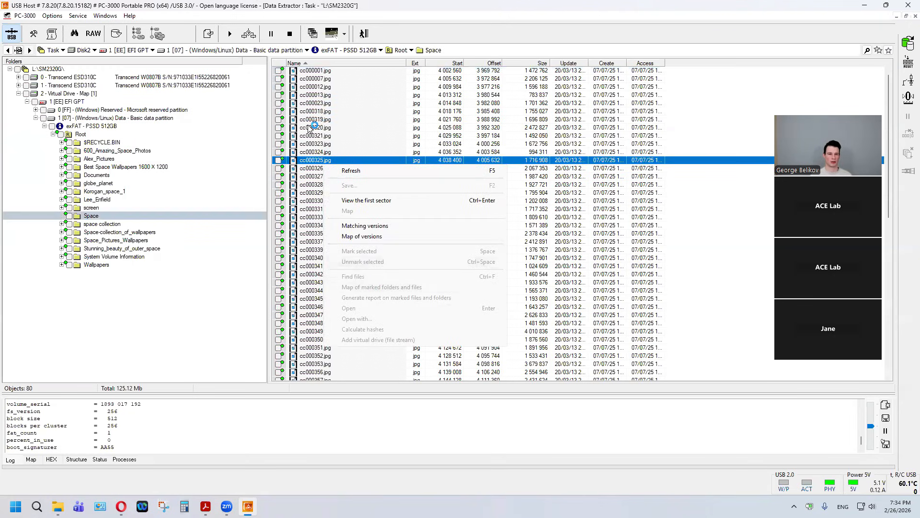
{"action": "left_click", "coordinate": [322, 159]}
{"action": "right_click", "coordinate": [322, 159]}
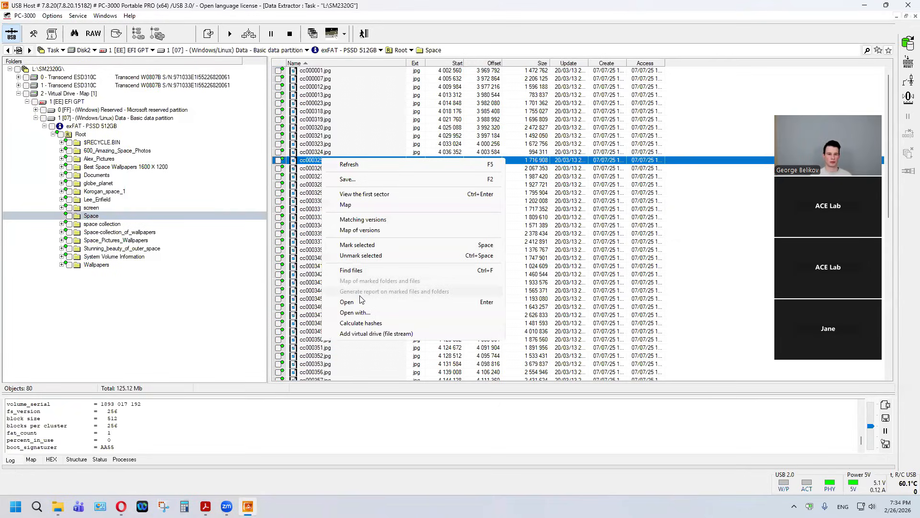
{"action": "left_click", "coordinate": [355, 302]}
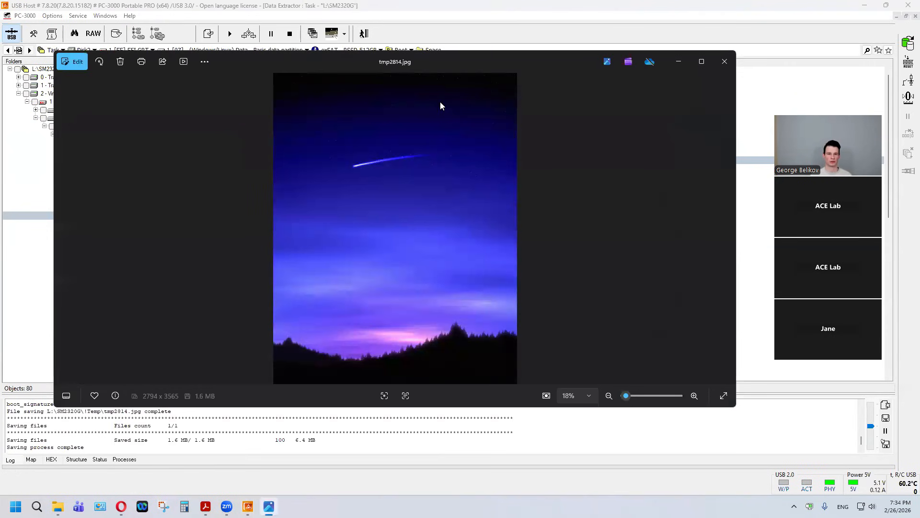
{"action": "key", "text": "alt+Tab"}
{"action": "right_click", "coordinate": [347, 103]}
{"action": "left_click", "coordinate": [392, 245]}
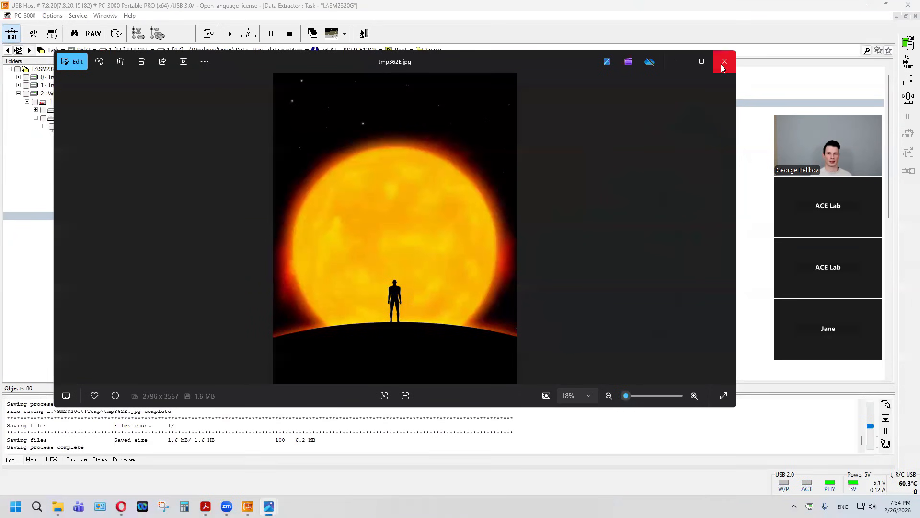
{"action": "left_click", "coordinate": [723, 67]}
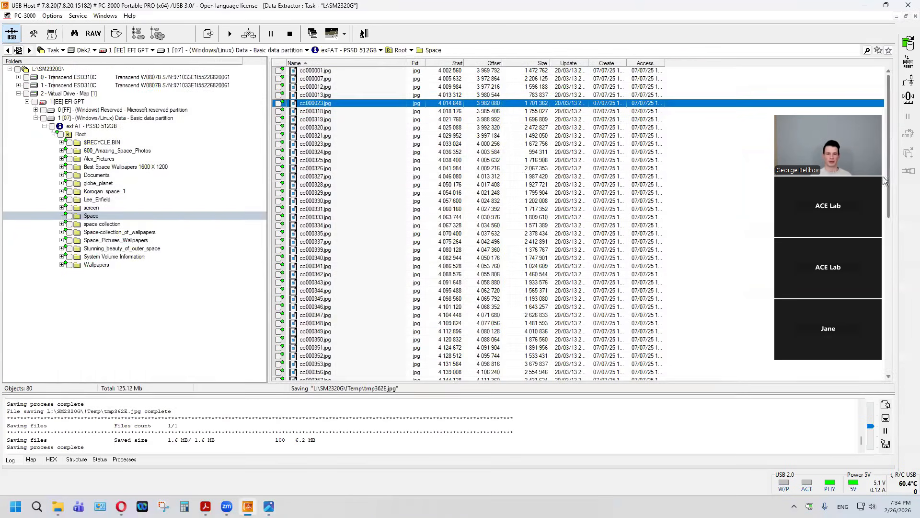
{"action": "left_click_drag", "start_coordinate": [890, 131], "coordinate": [890, 179]}
{"action": "right_click", "coordinate": [391, 270]}
{"action": "left_click", "coordinate": [415, 417]}
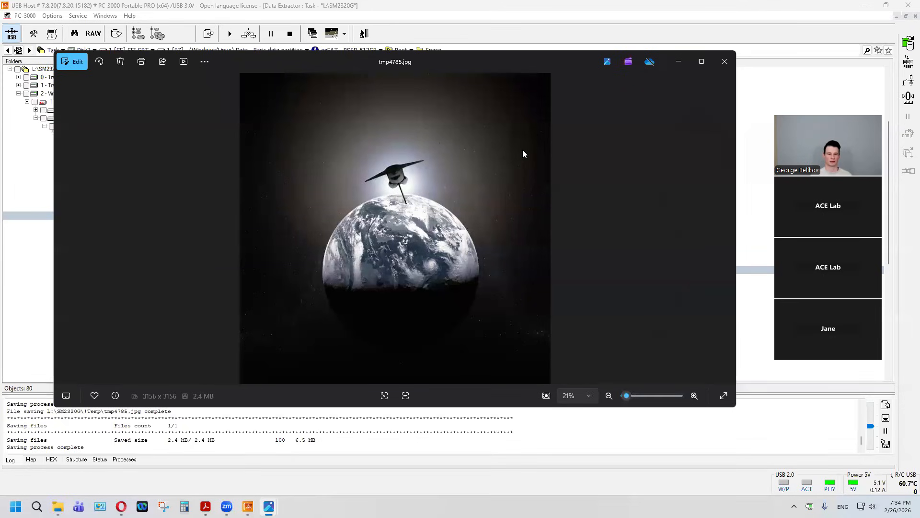
{"action": "left_click", "coordinate": [725, 72]}
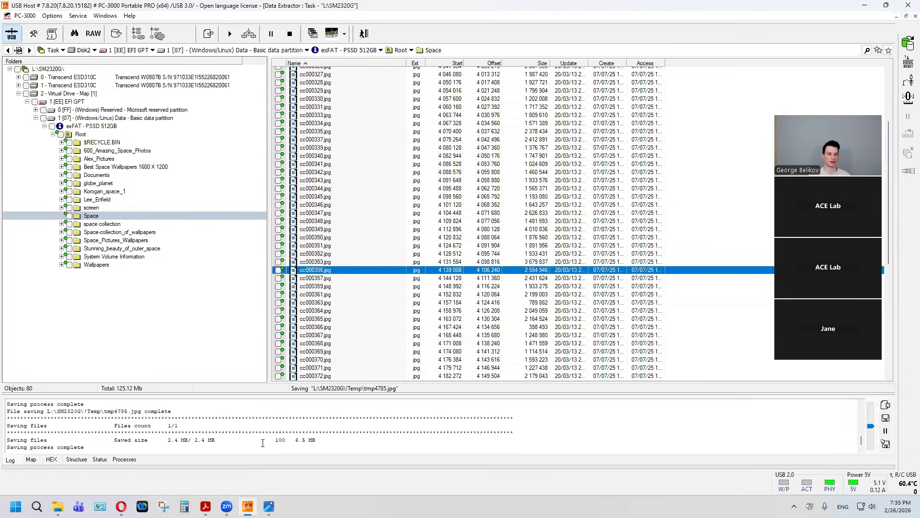
Step: Switch to the SSD formatting webinar presentation in Adobe Acrobat, show it full screen, and advance to the slide on handling any storage media
{"action": "left_click", "coordinate": [206, 506]}
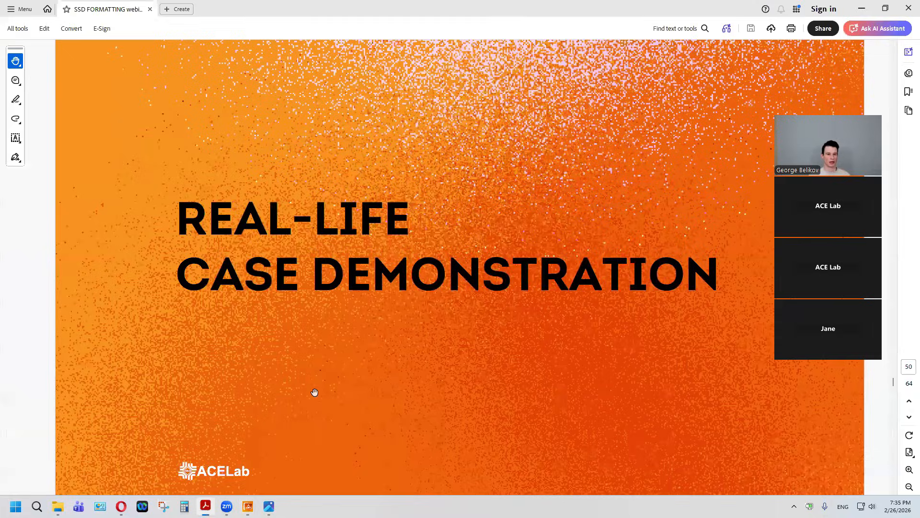
{"action": "key", "text": "ctrl+l"}
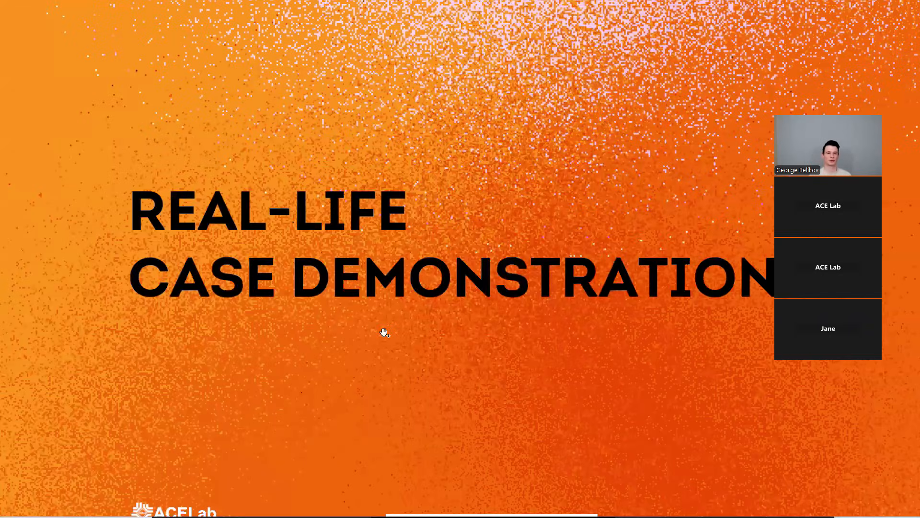
{"action": "left_click", "coordinate": [416, 344]}
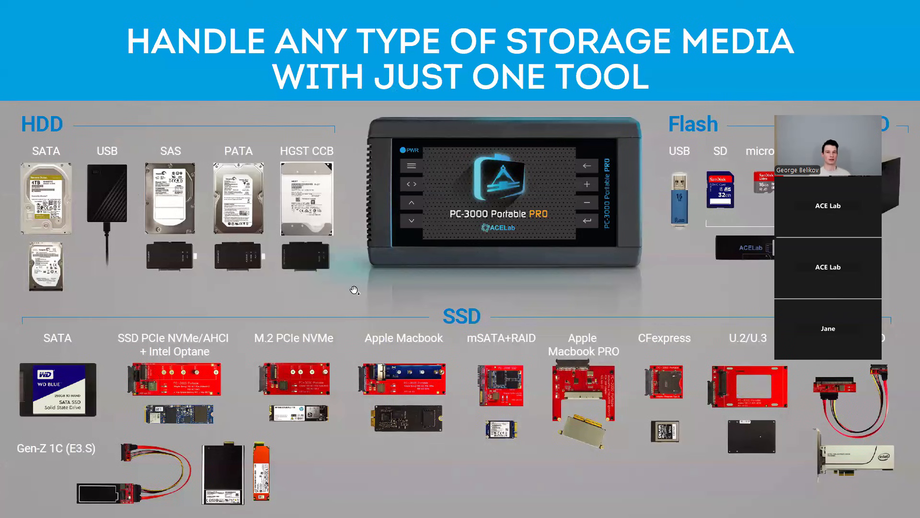